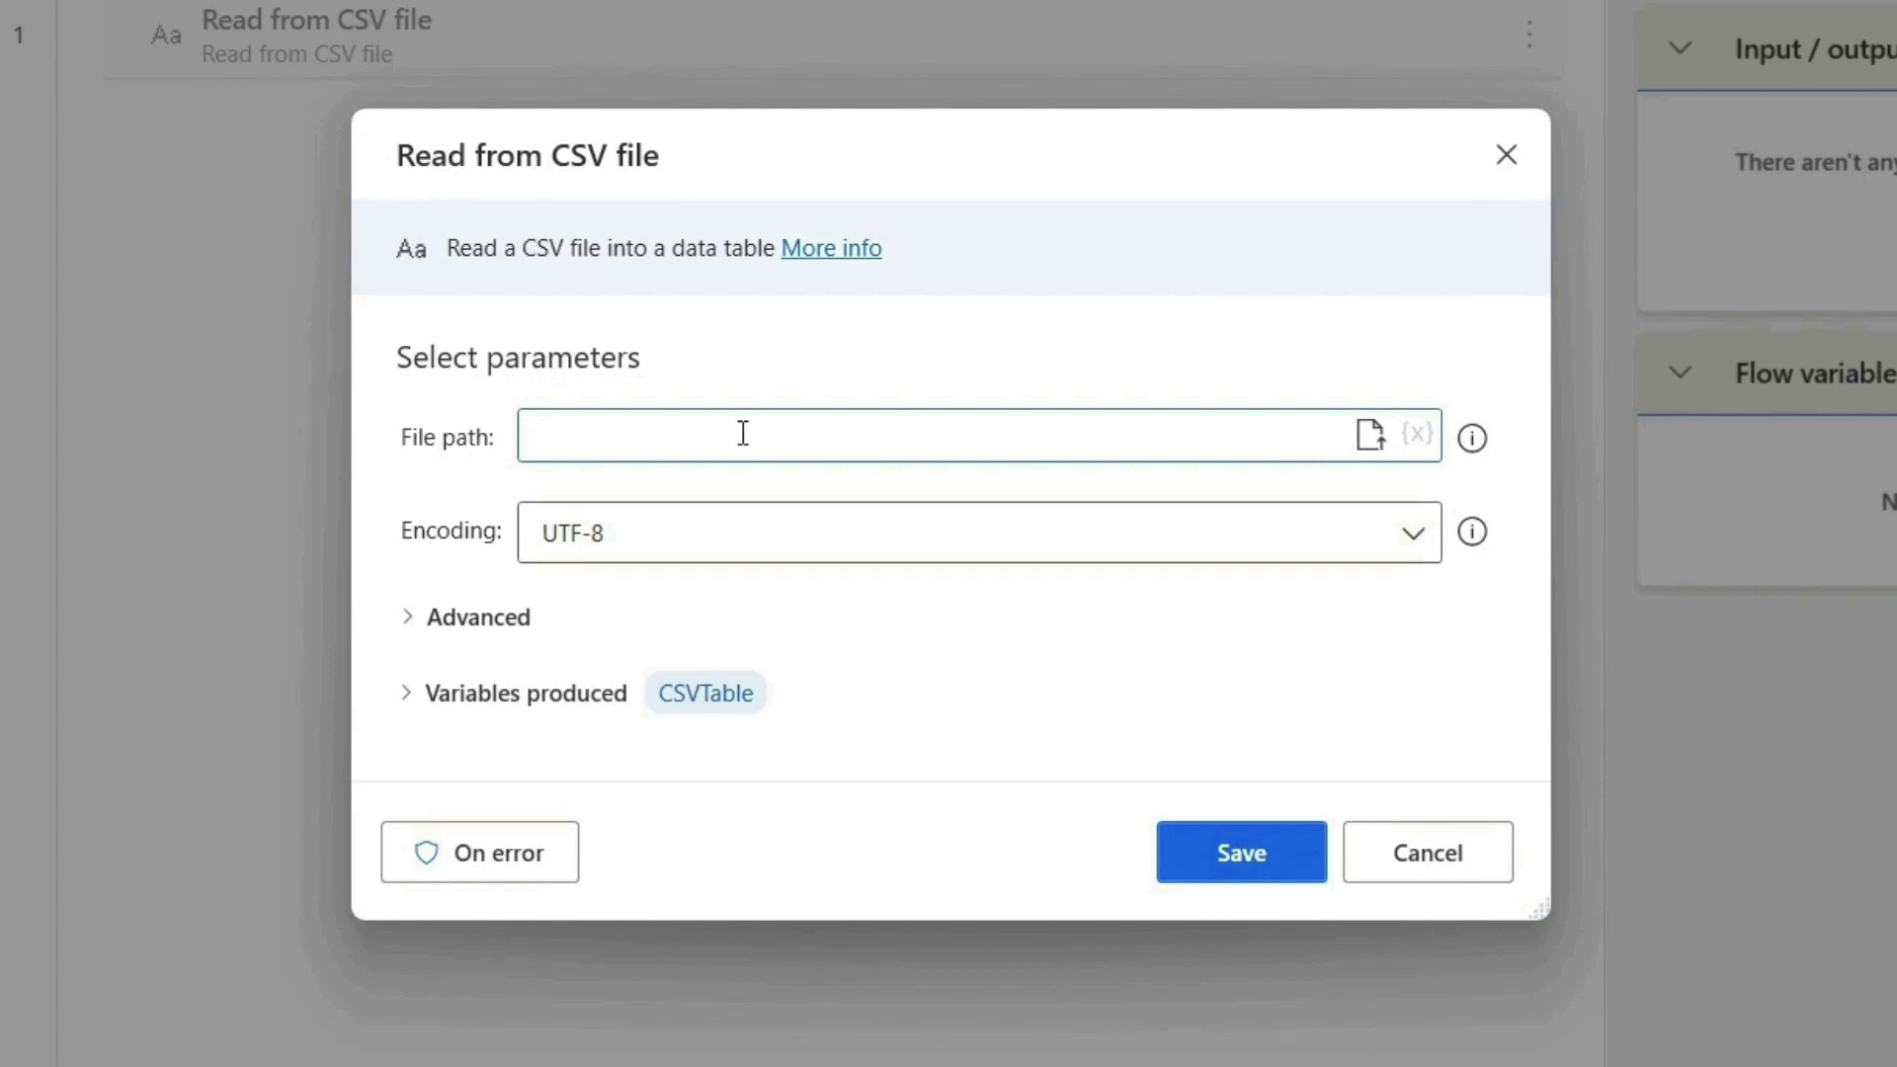
Set the file path of the CSV file to read to C:\PAFolder\Sample.csv.
click(1372, 435)
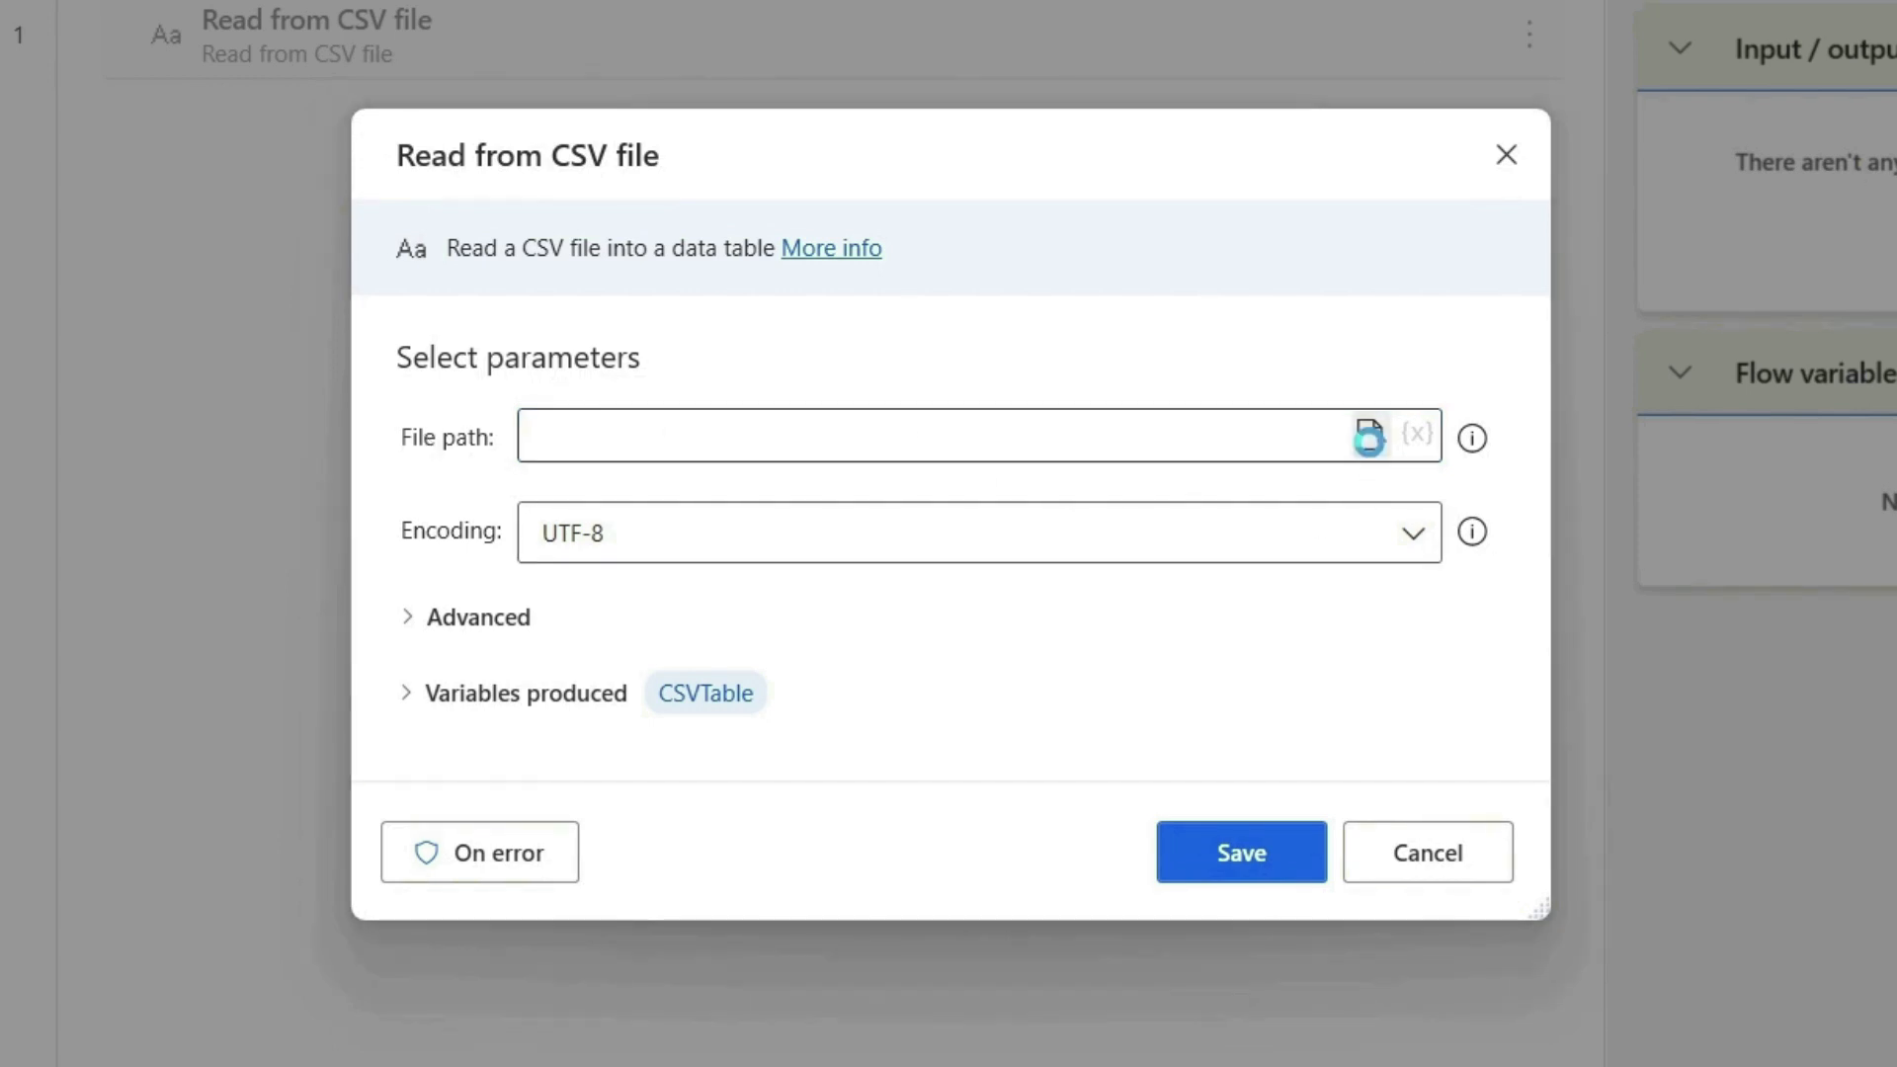
scroll(477, 869, down, 3)
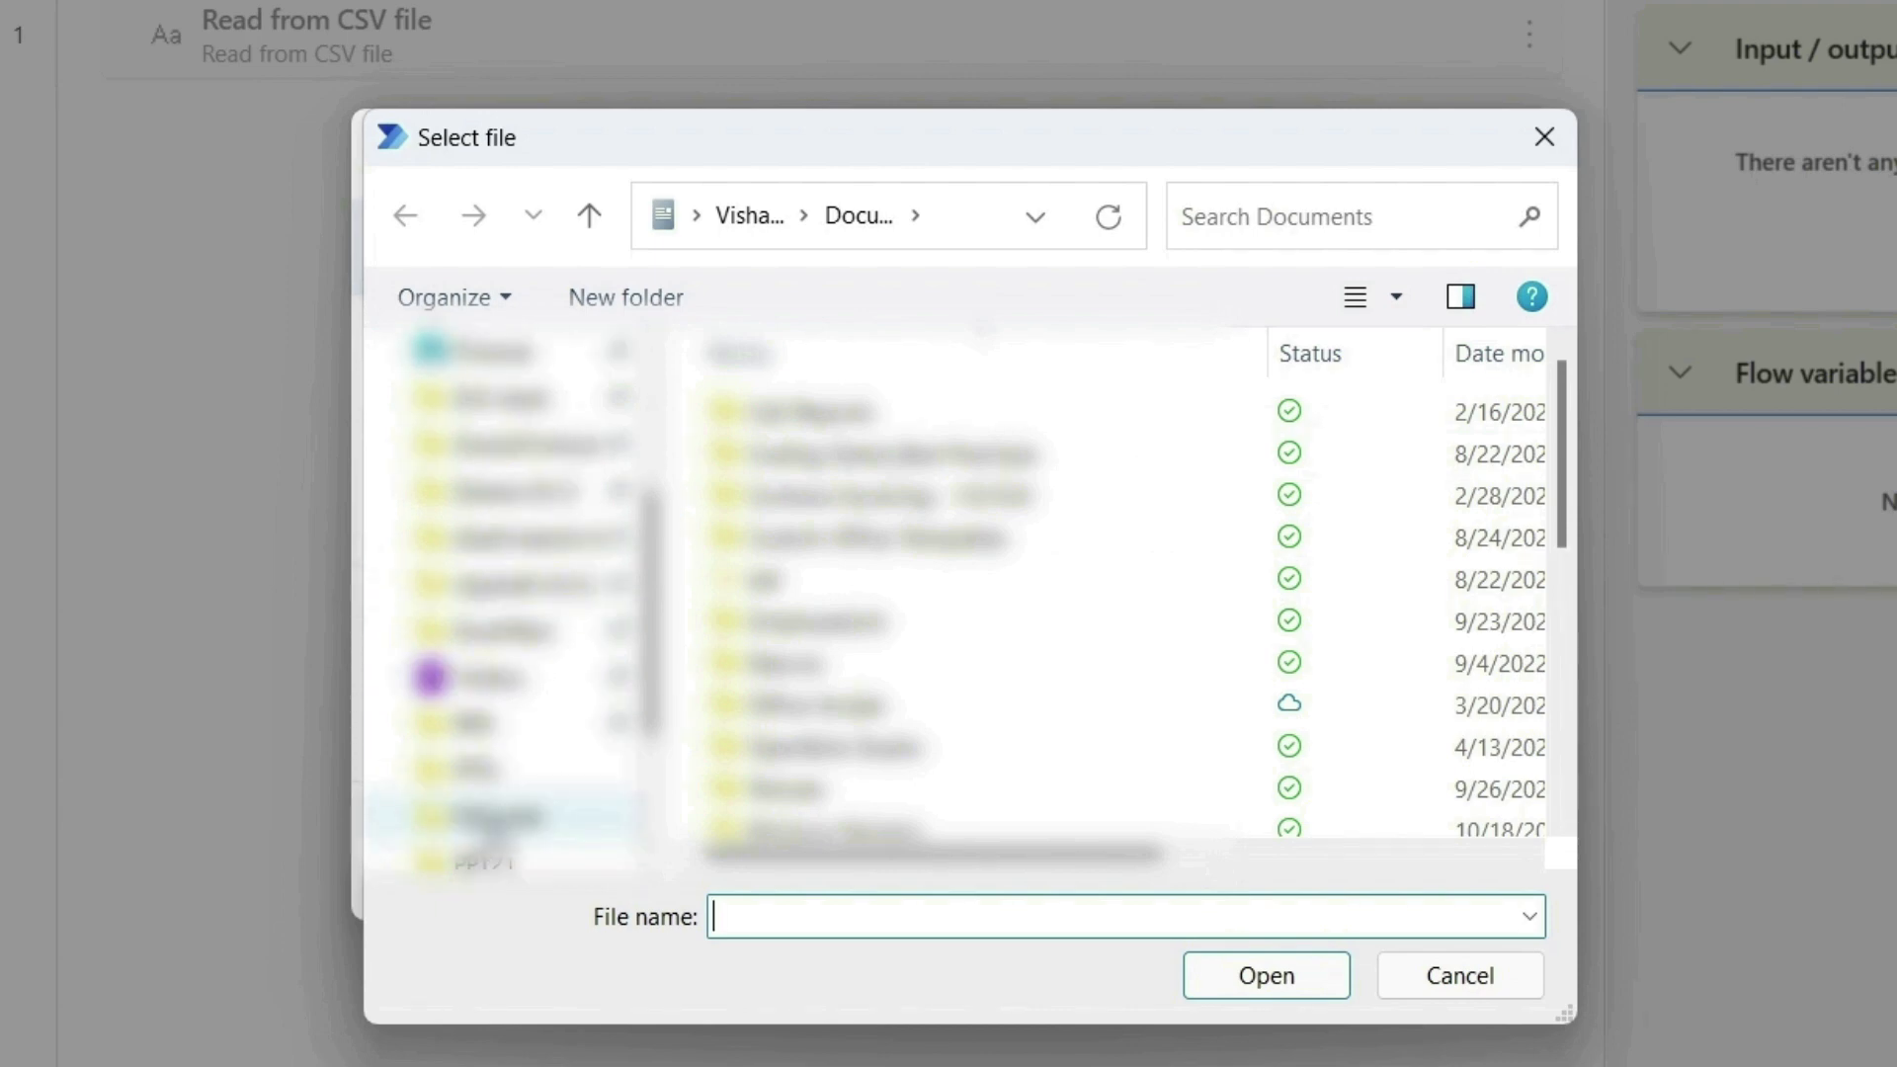
click(485, 816)
double_click(876, 509)
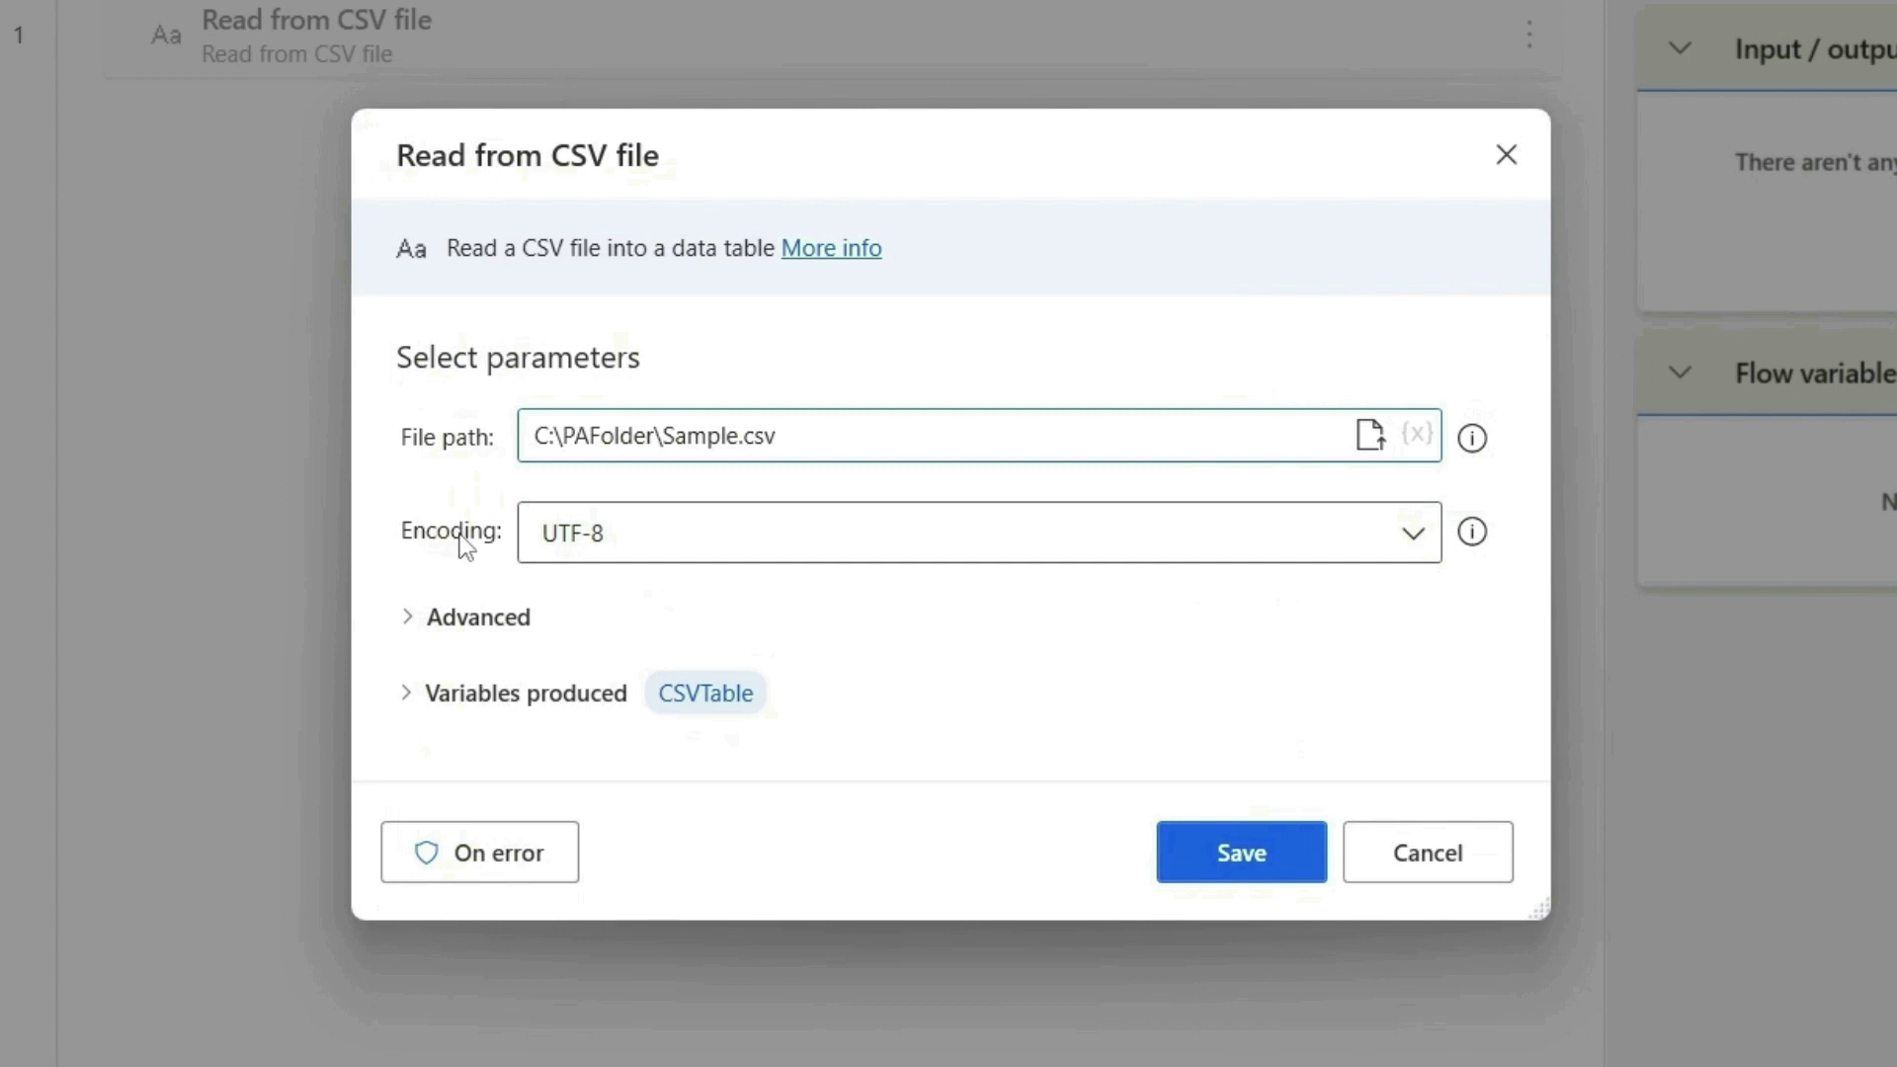
Examine the available encodings, the advanced settings and the predefined separator choices for reading the CSV file.
click(583, 542)
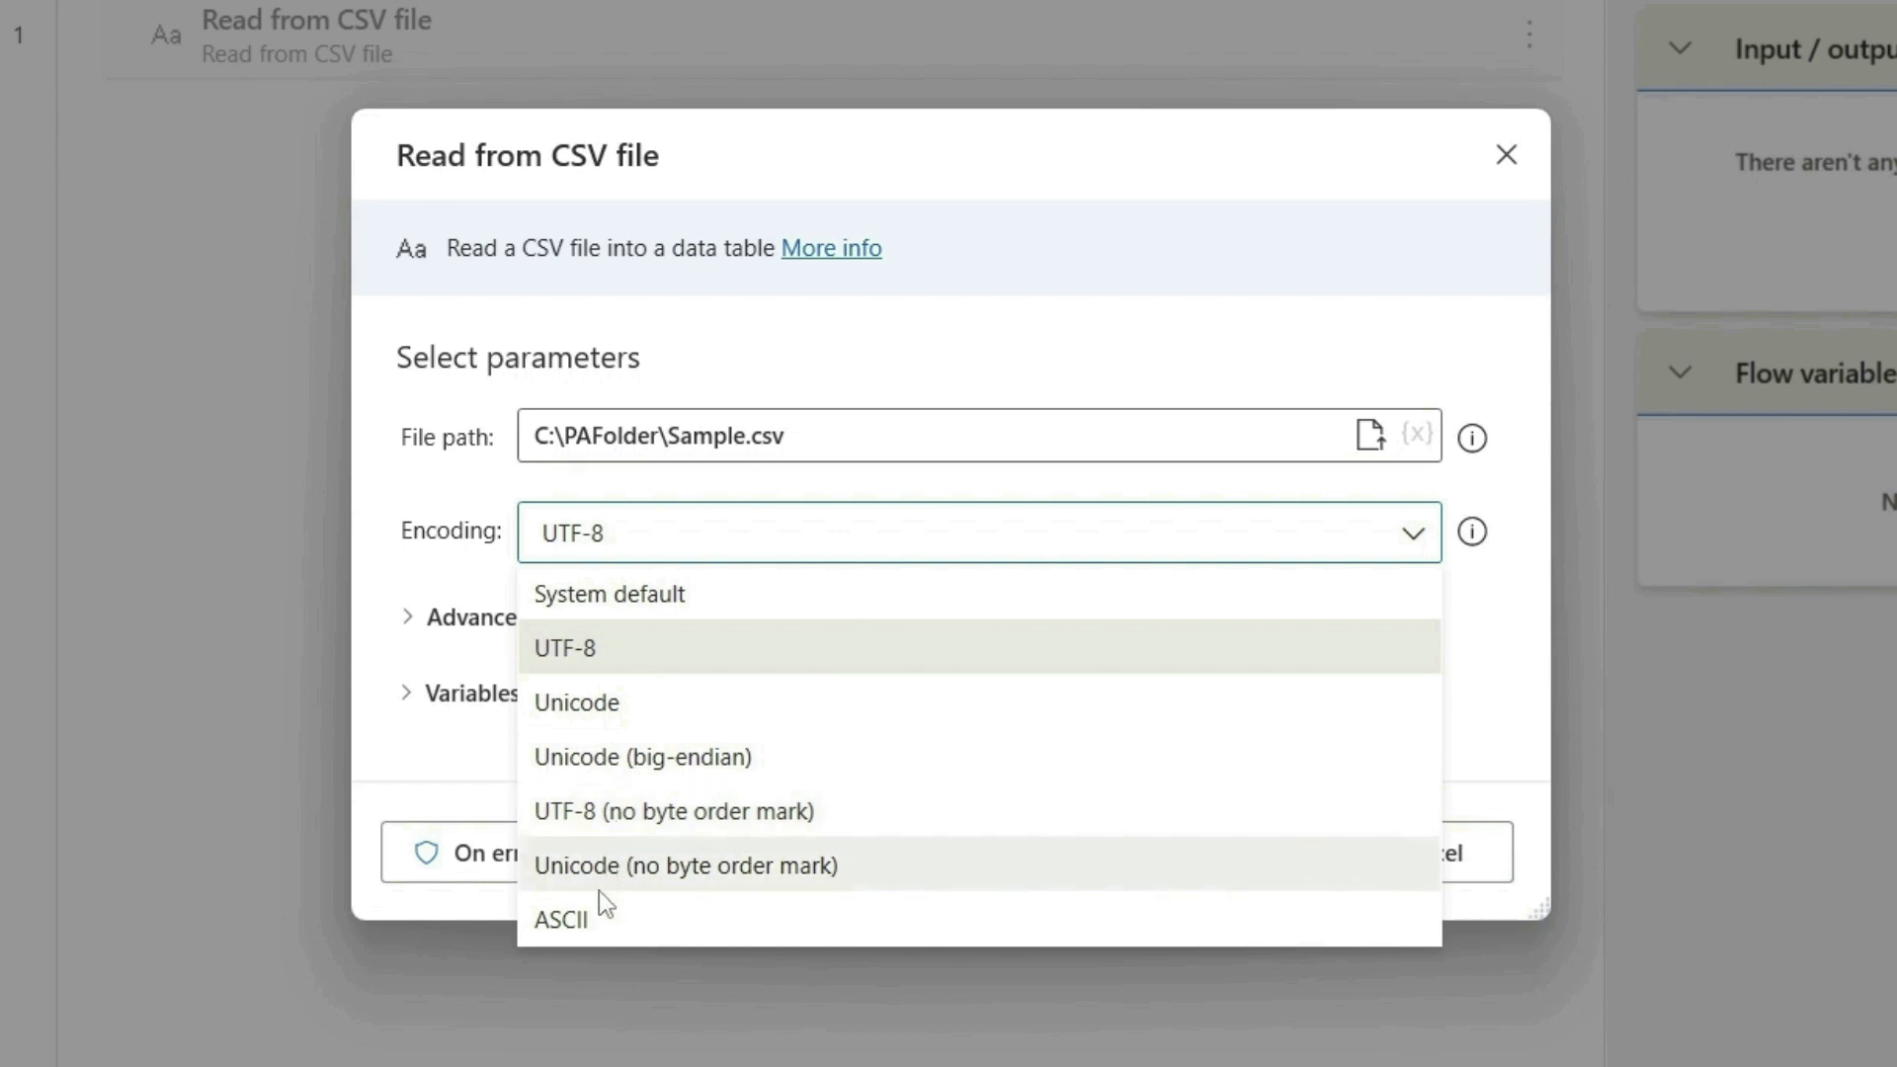
click(599, 549)
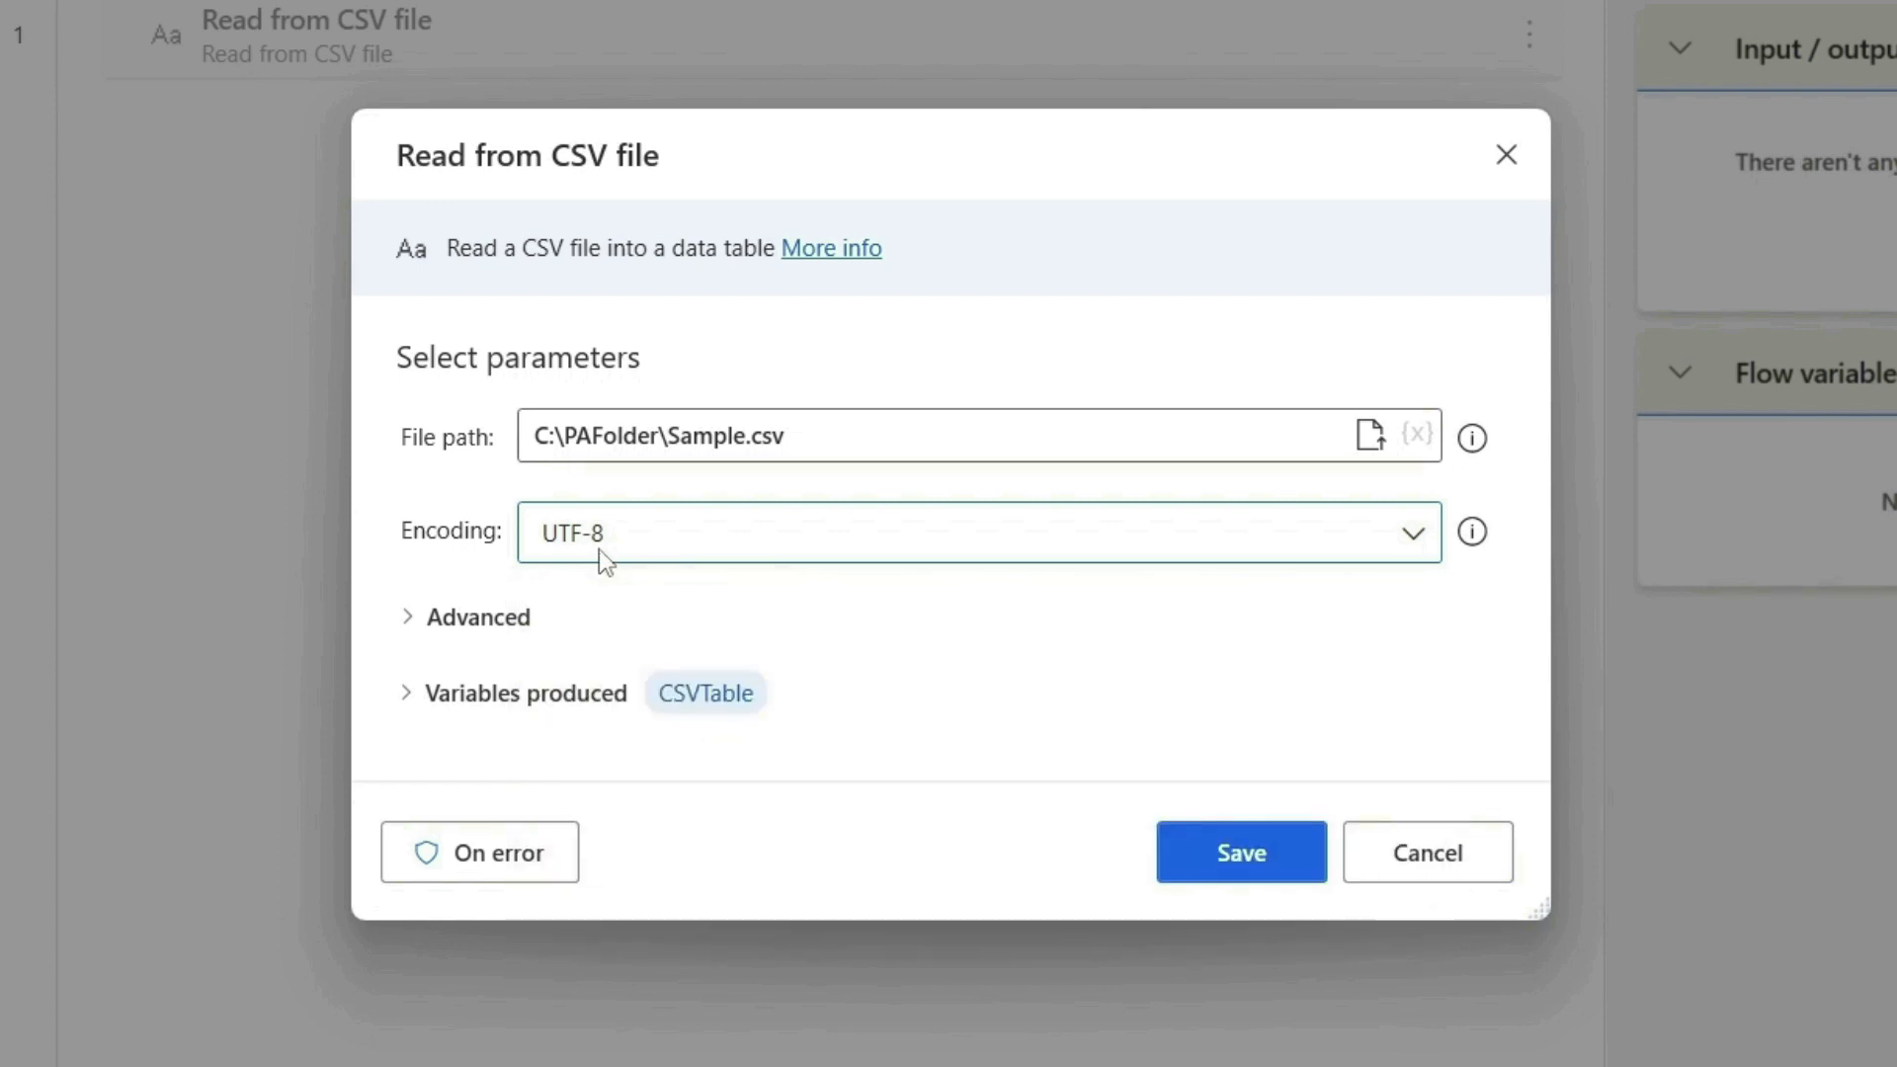
click(407, 617)
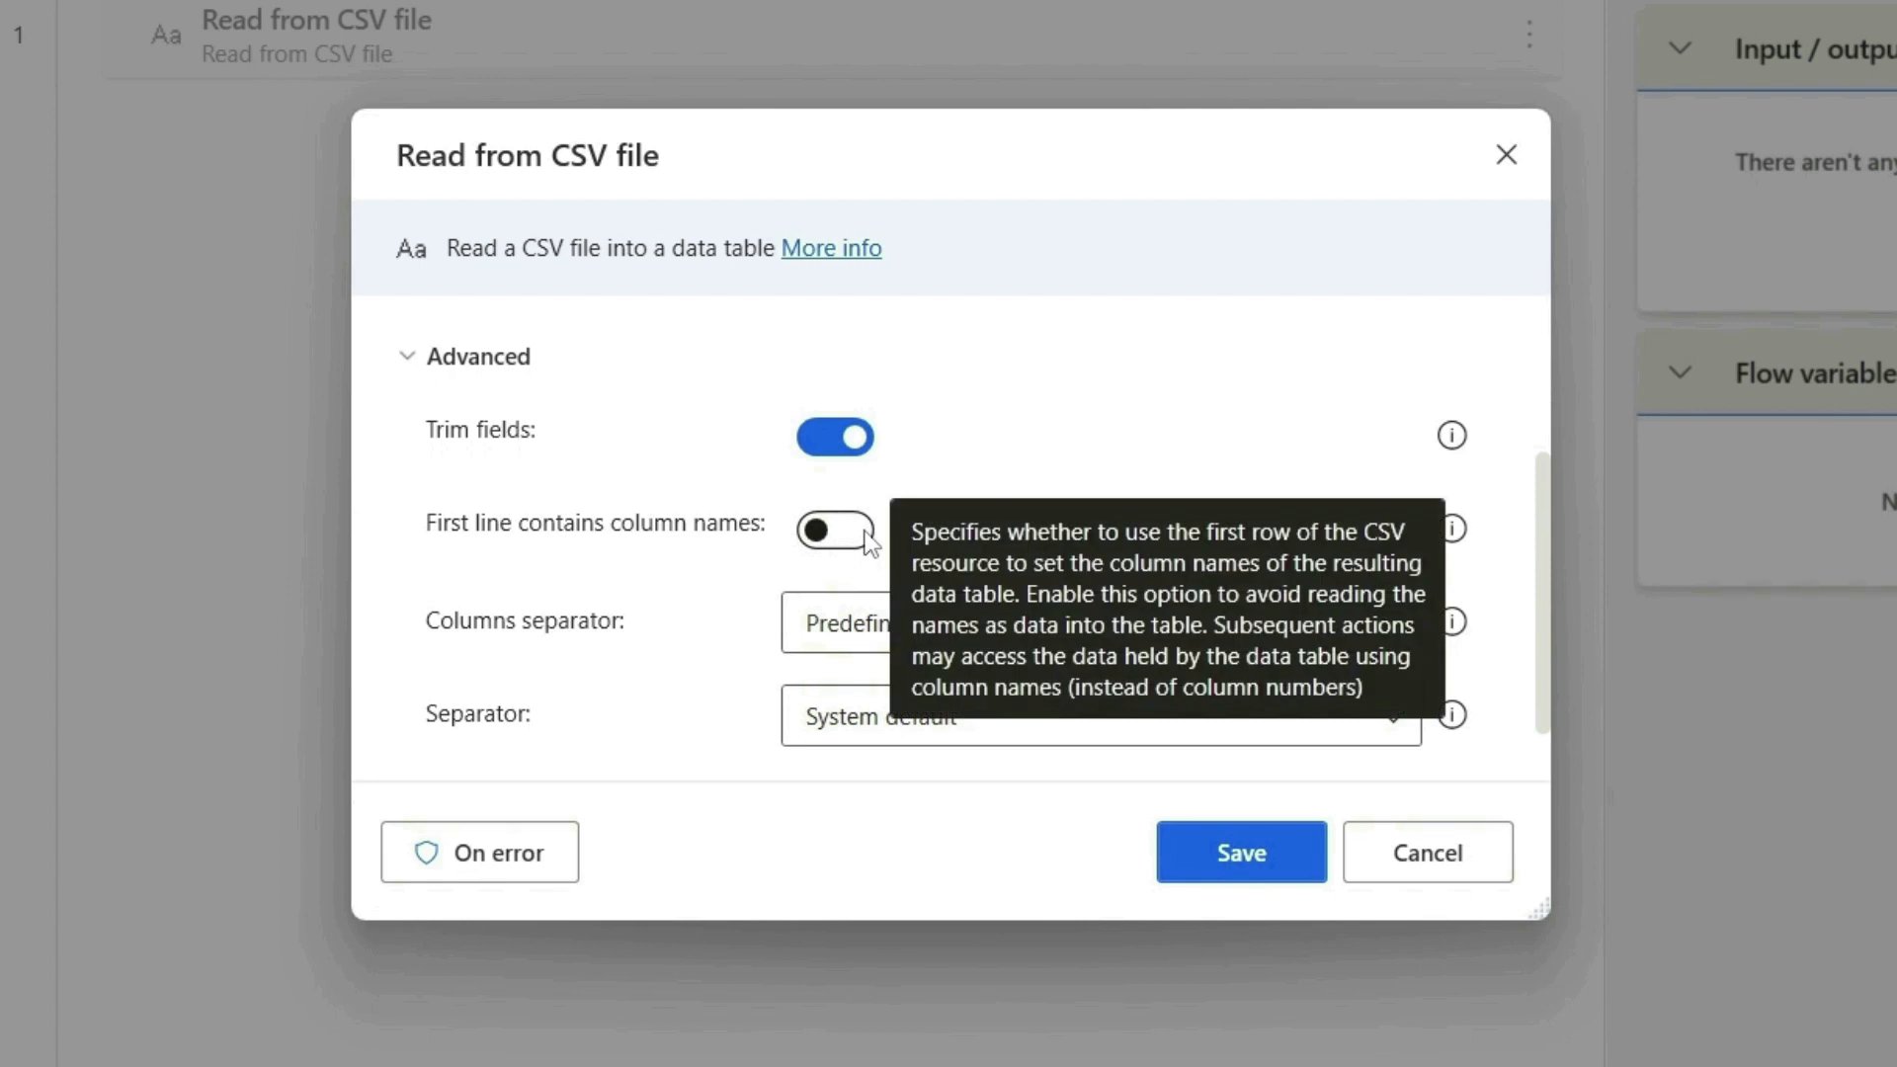
scroll(615, 599, down, 1)
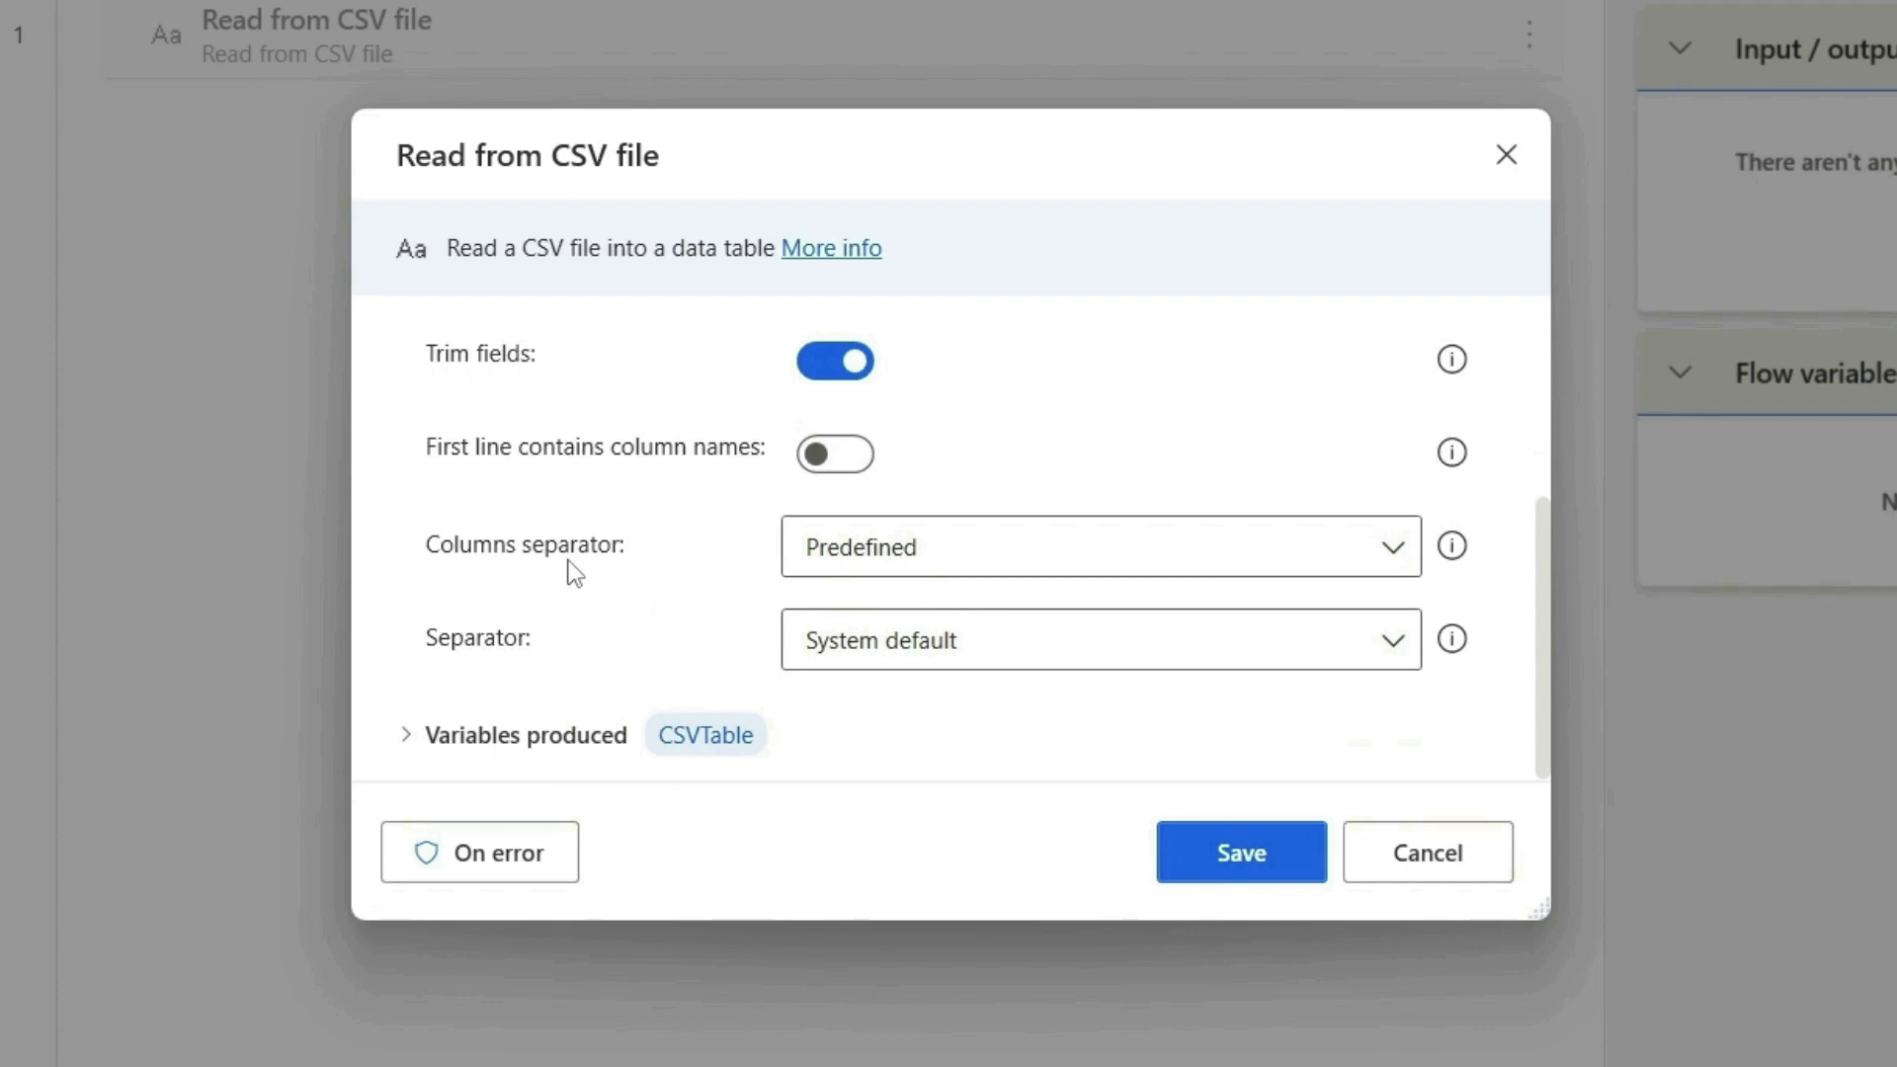
click(955, 556)
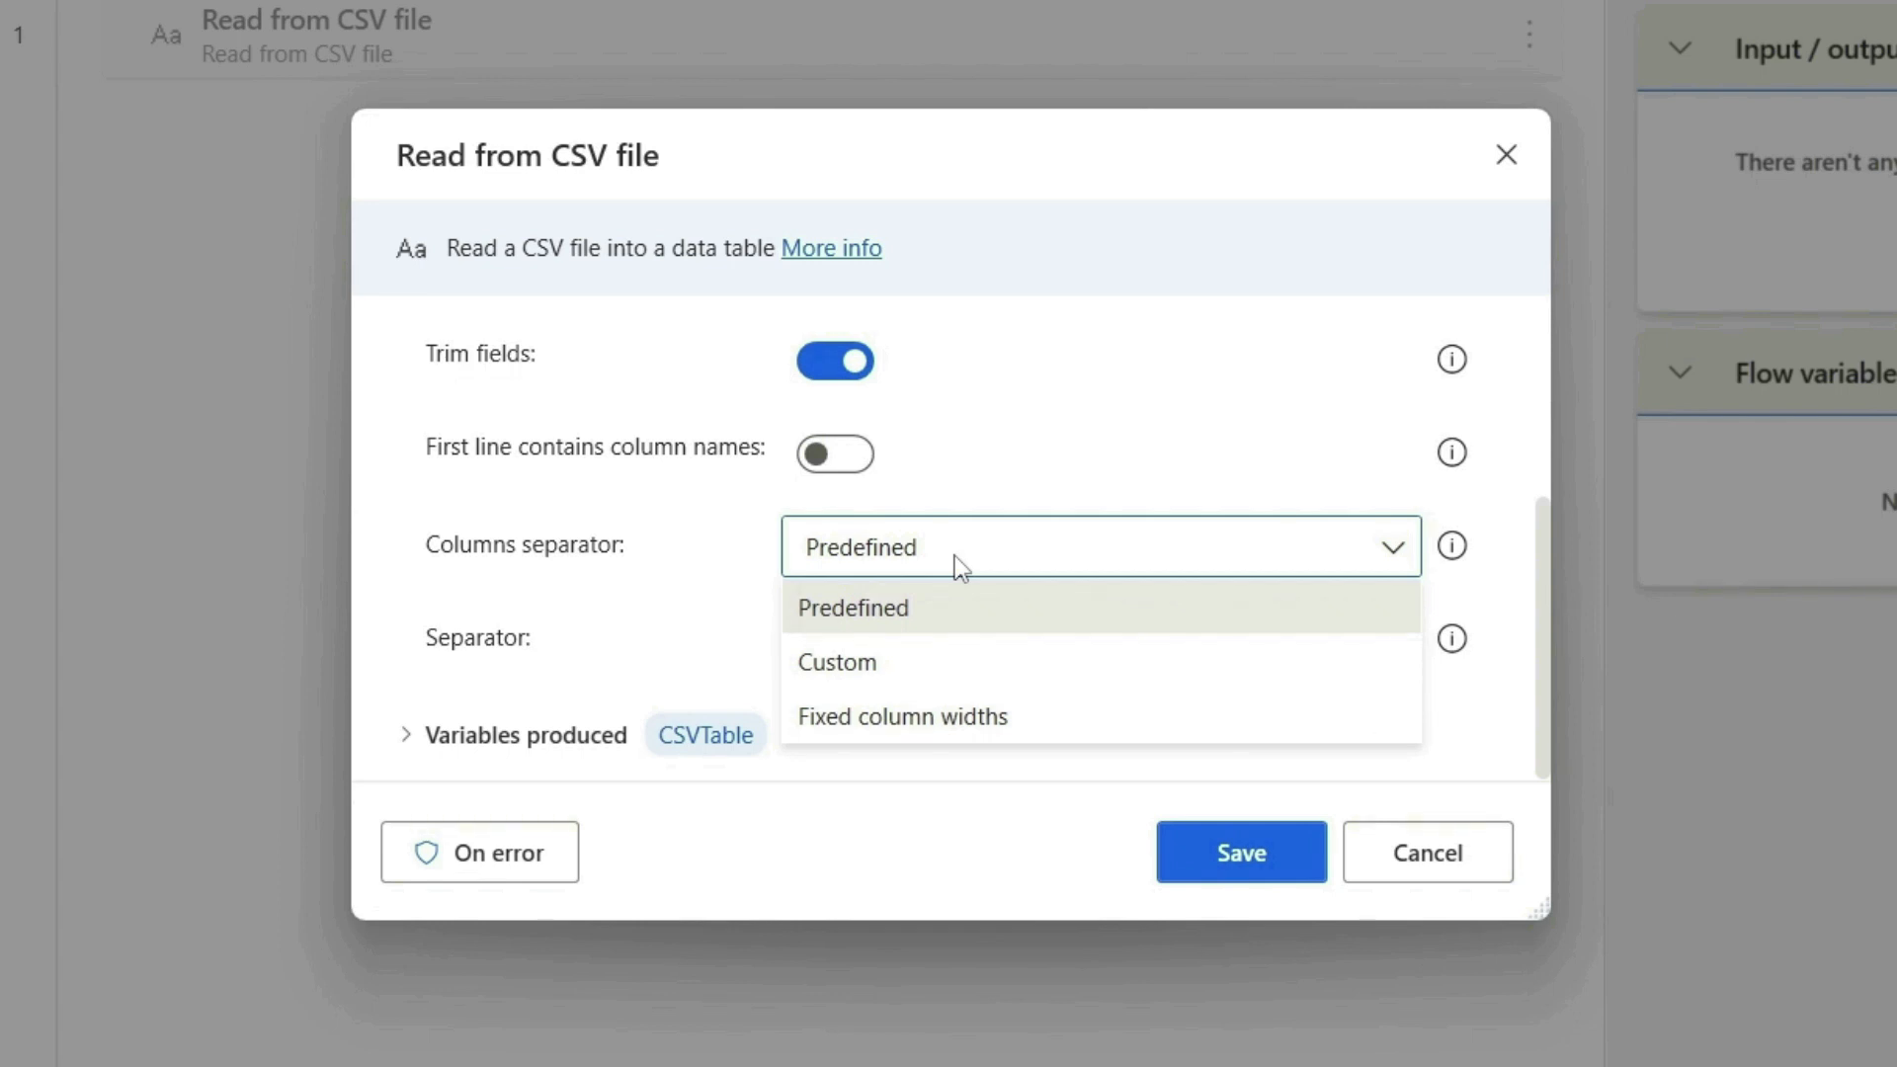
click(940, 597)
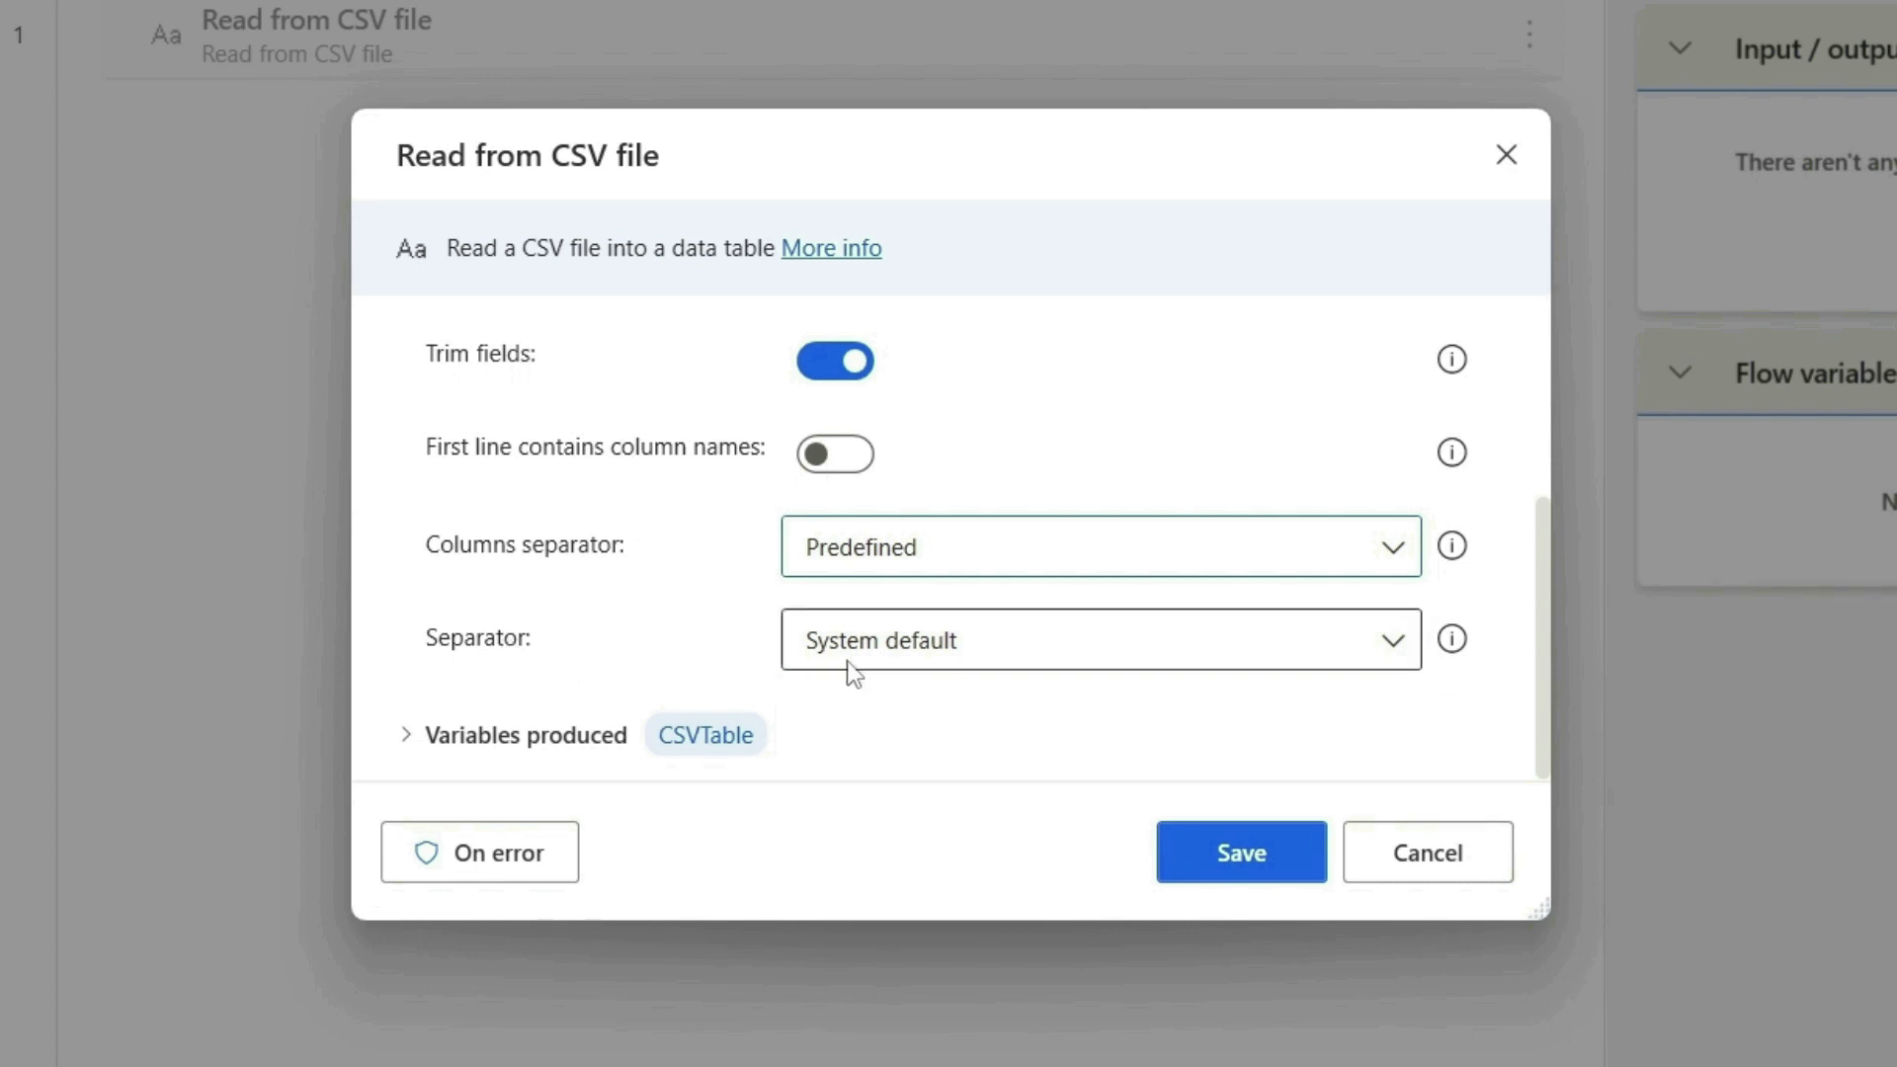
click(879, 652)
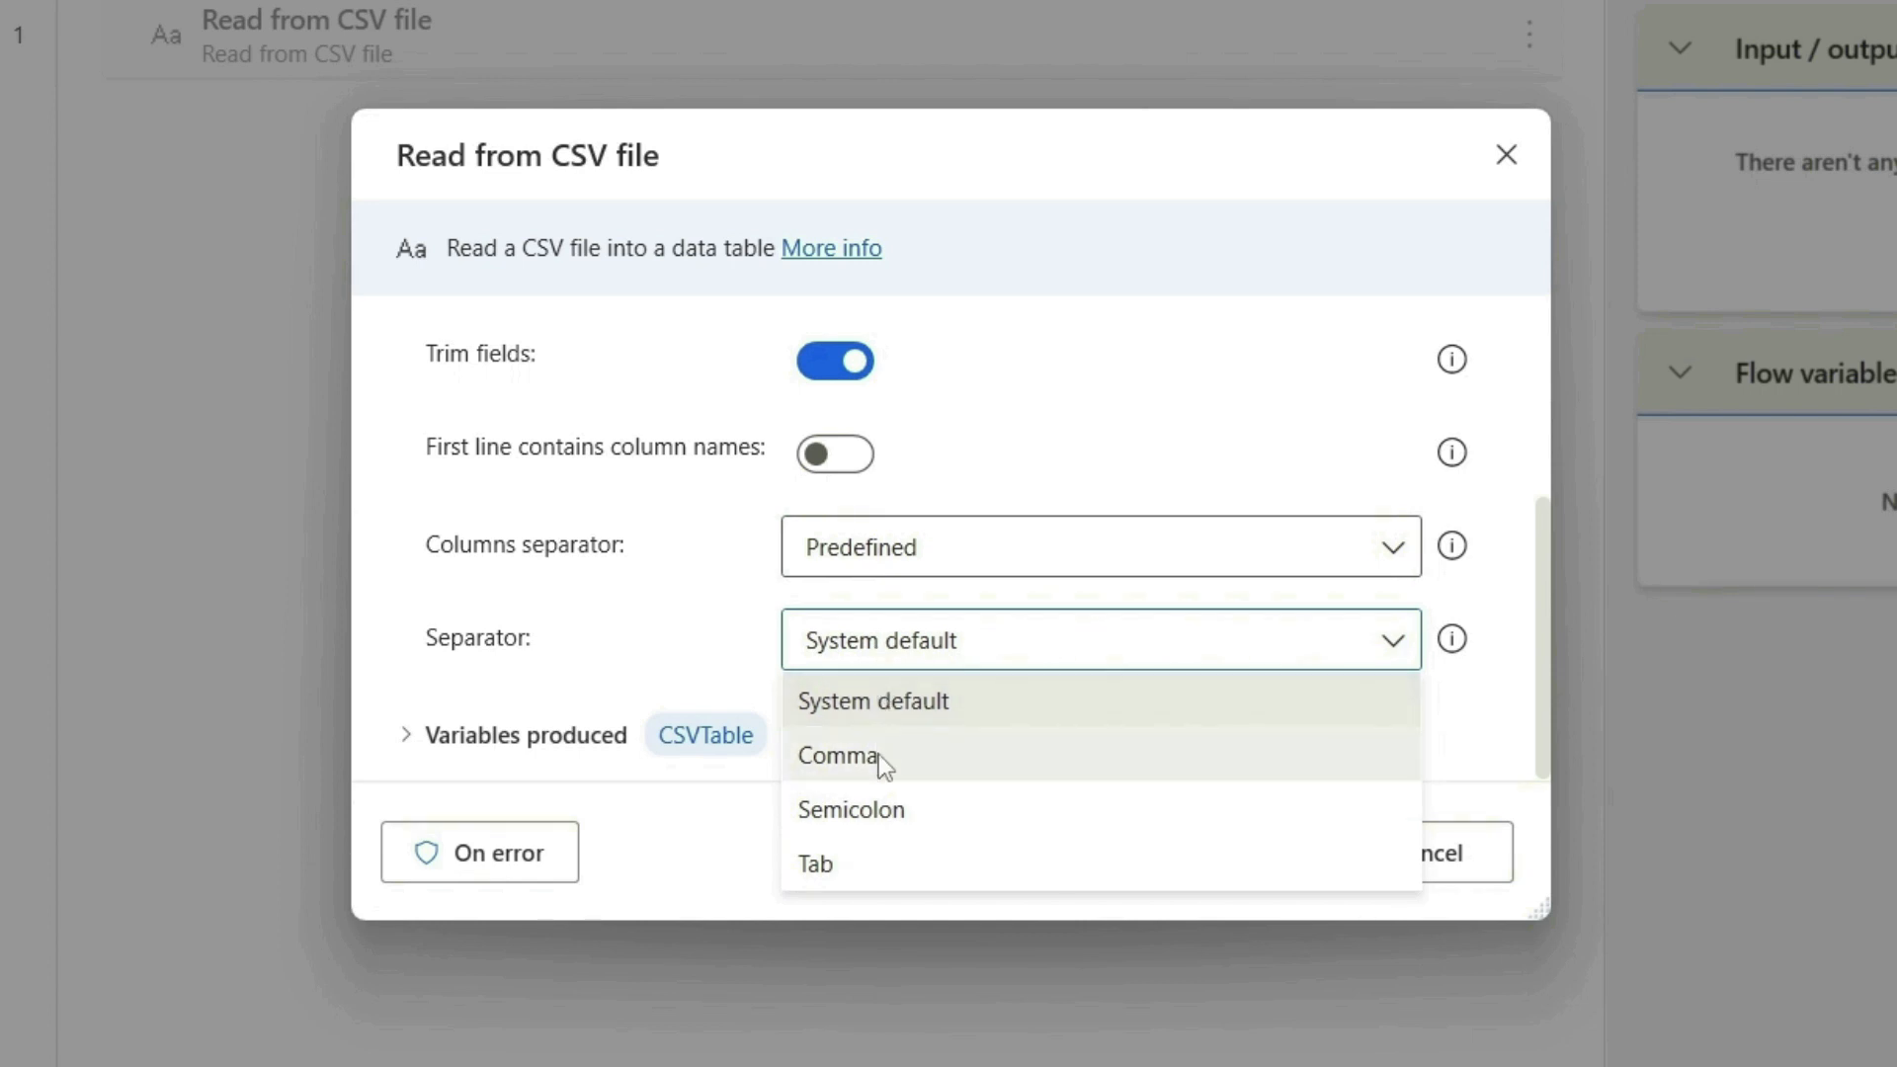
Try the Custom and Fixed column widths options for the columns separator, and return it to Predefined.
click(894, 563)
click(894, 563)
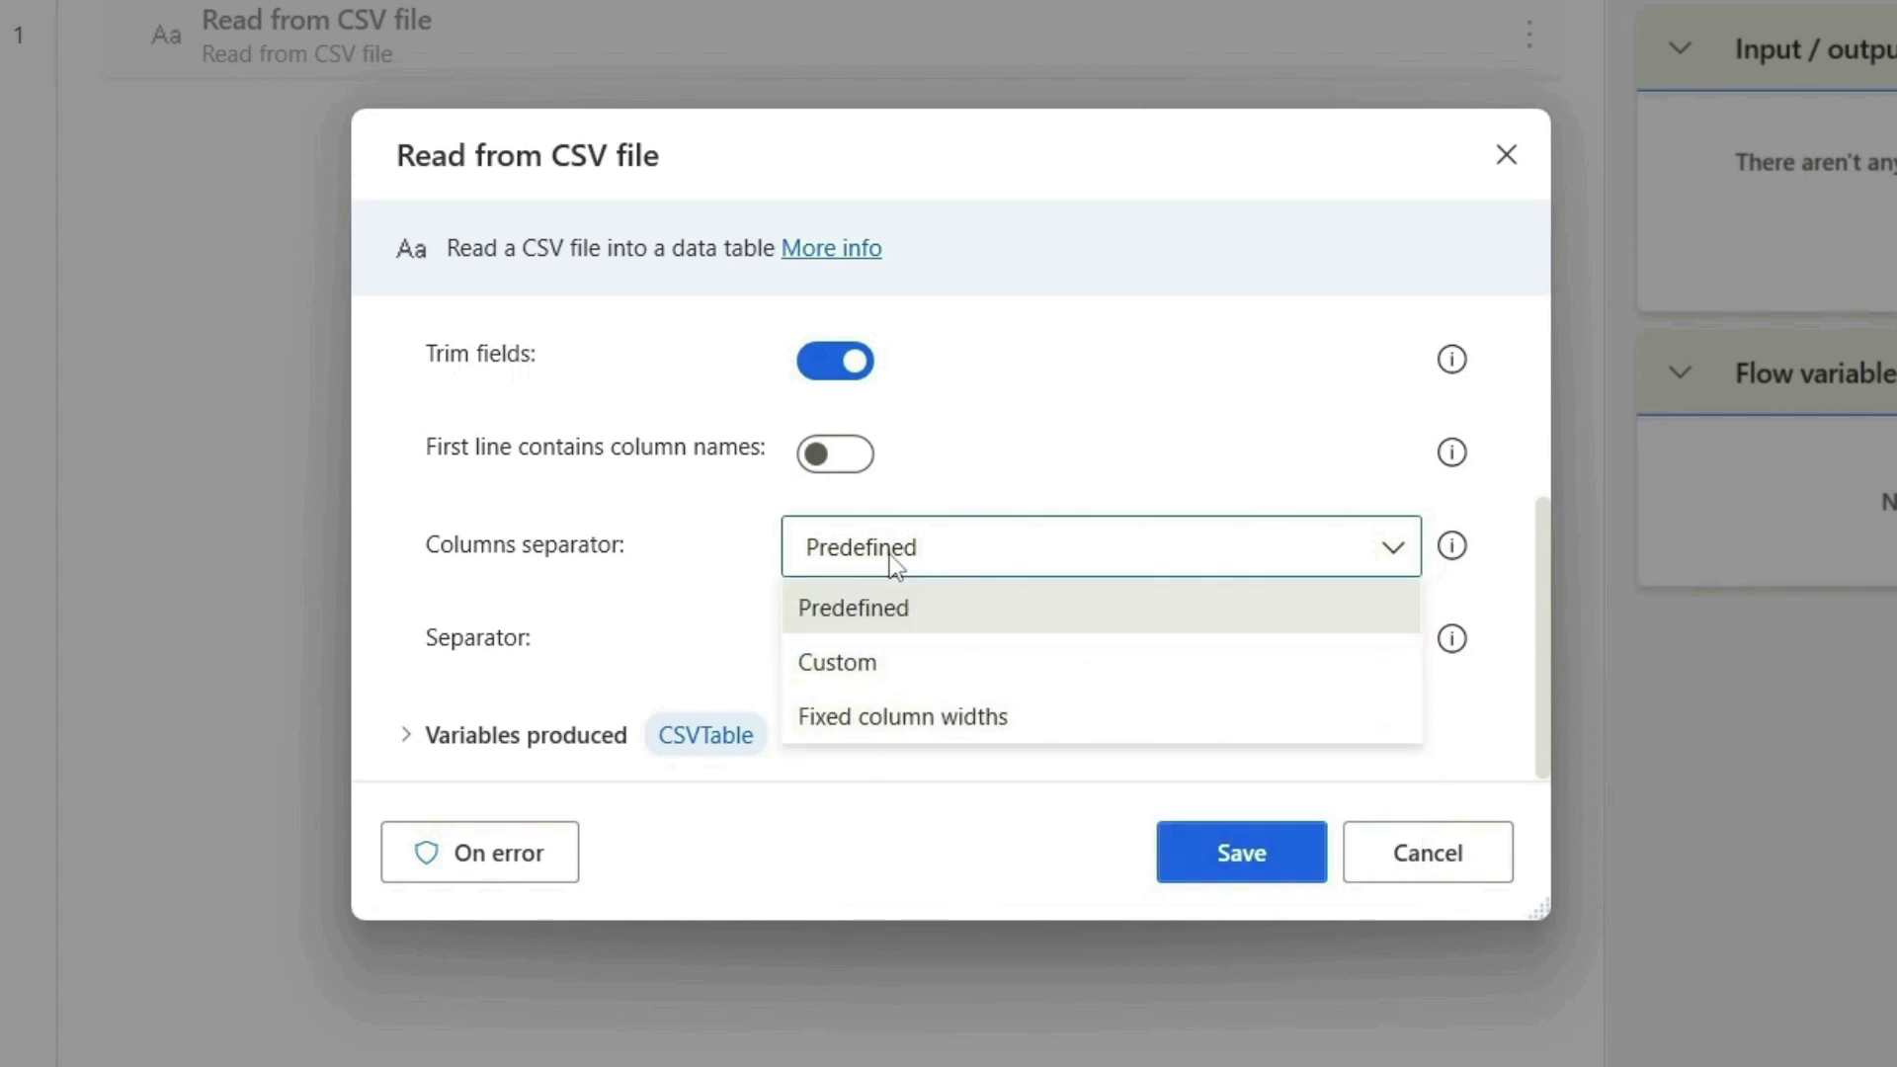
click(869, 670)
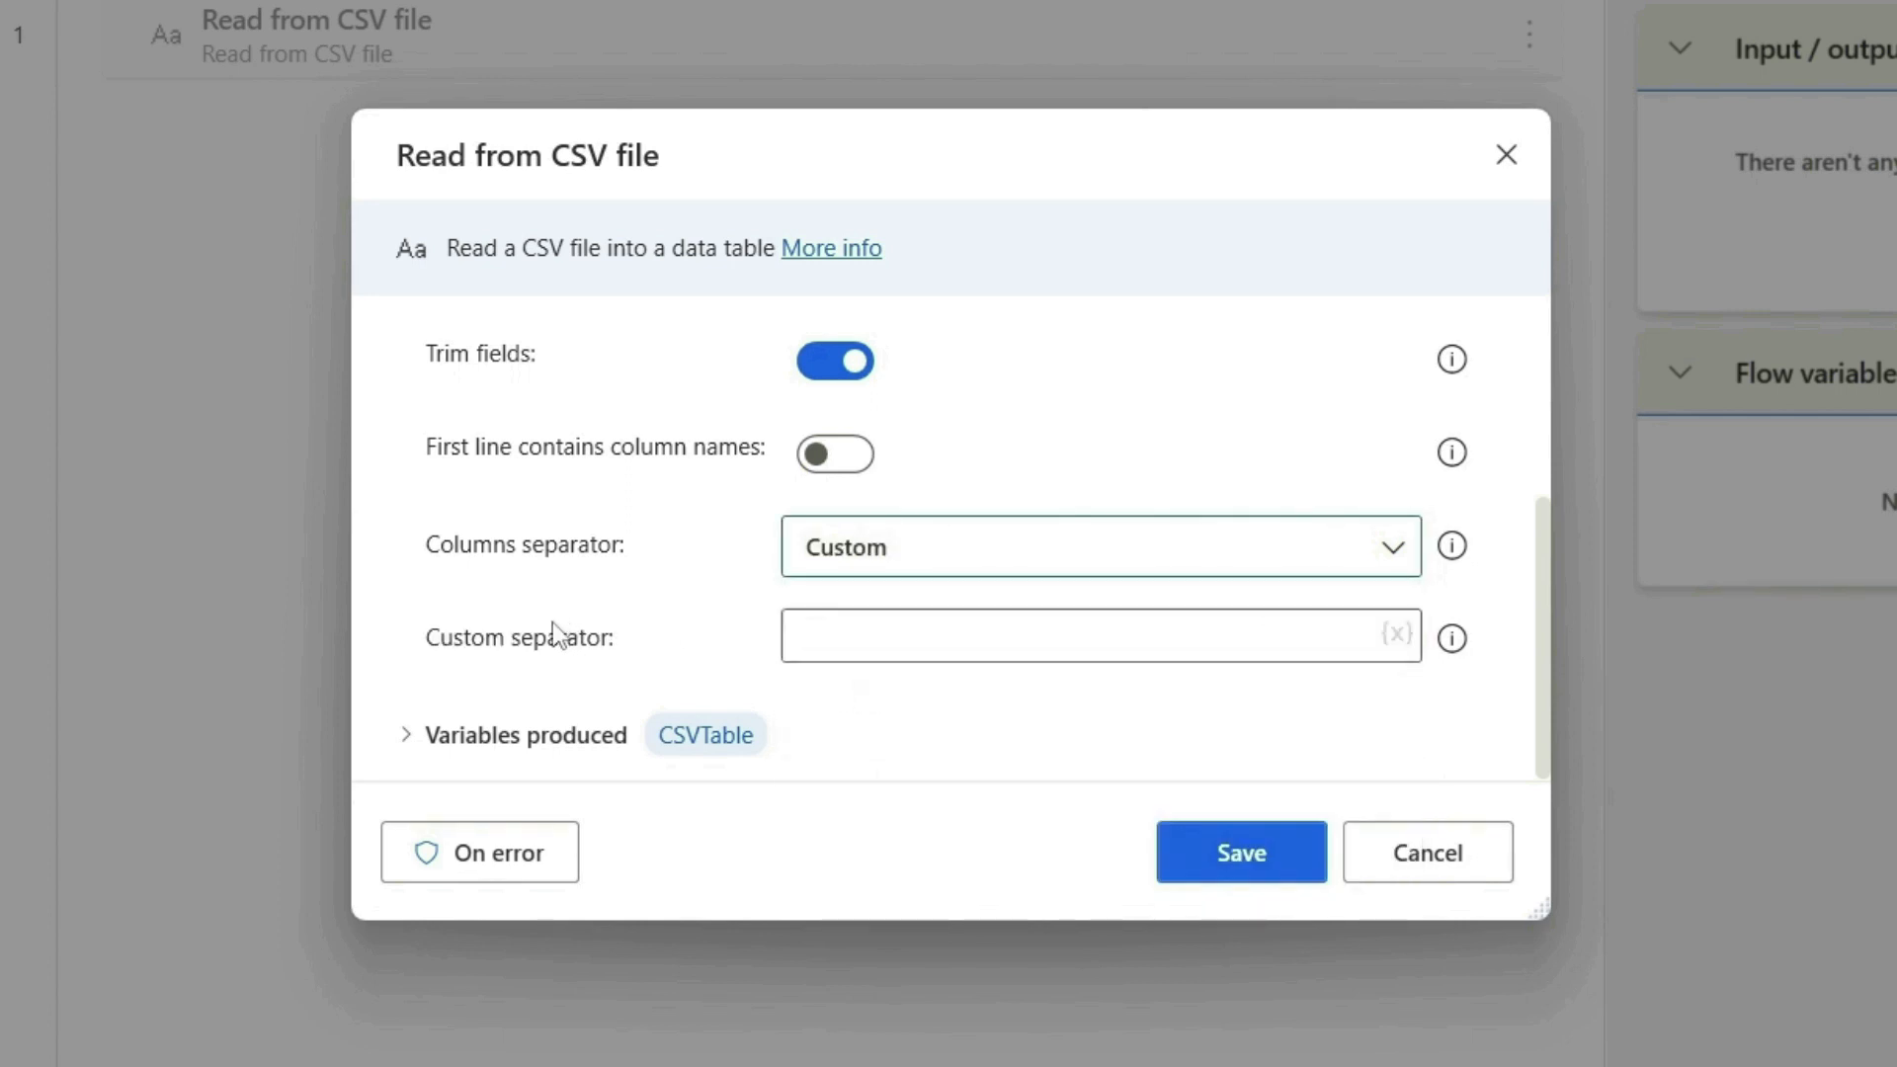
click(810, 639)
click(901, 545)
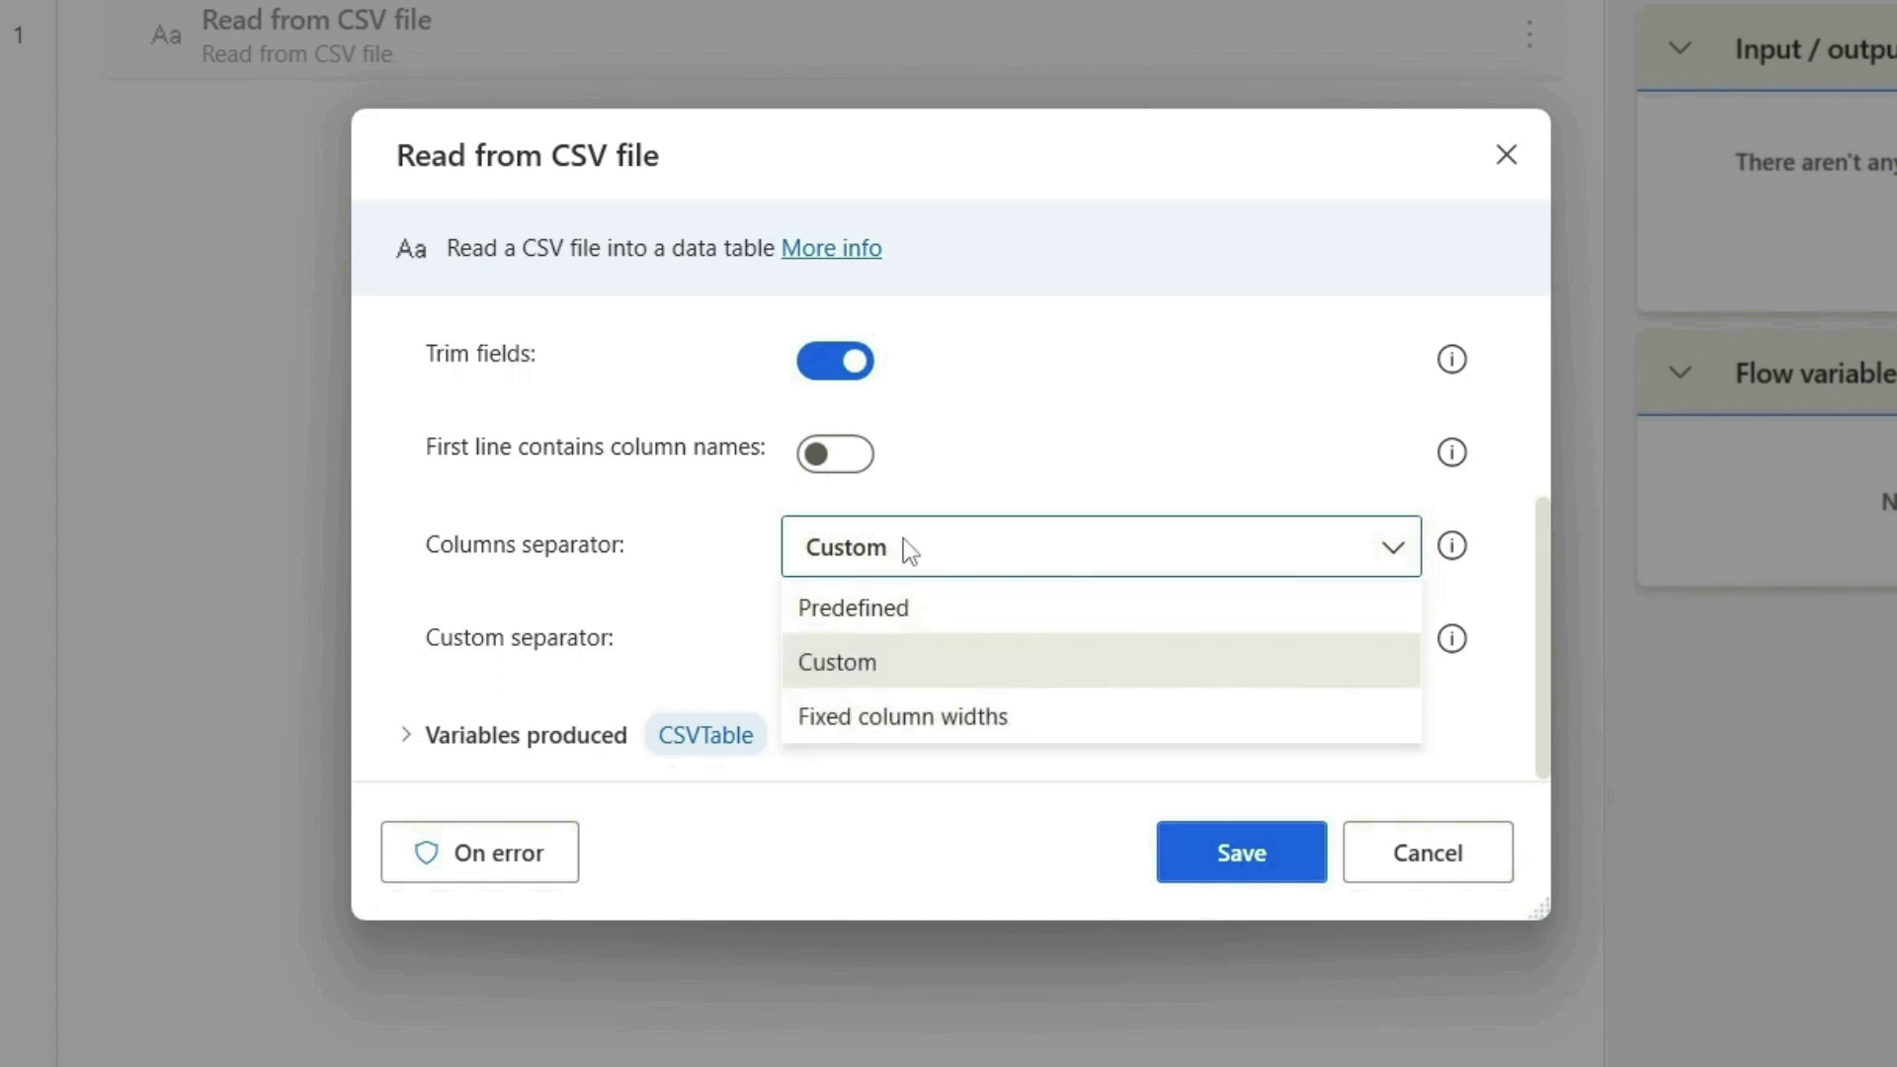
click(895, 737)
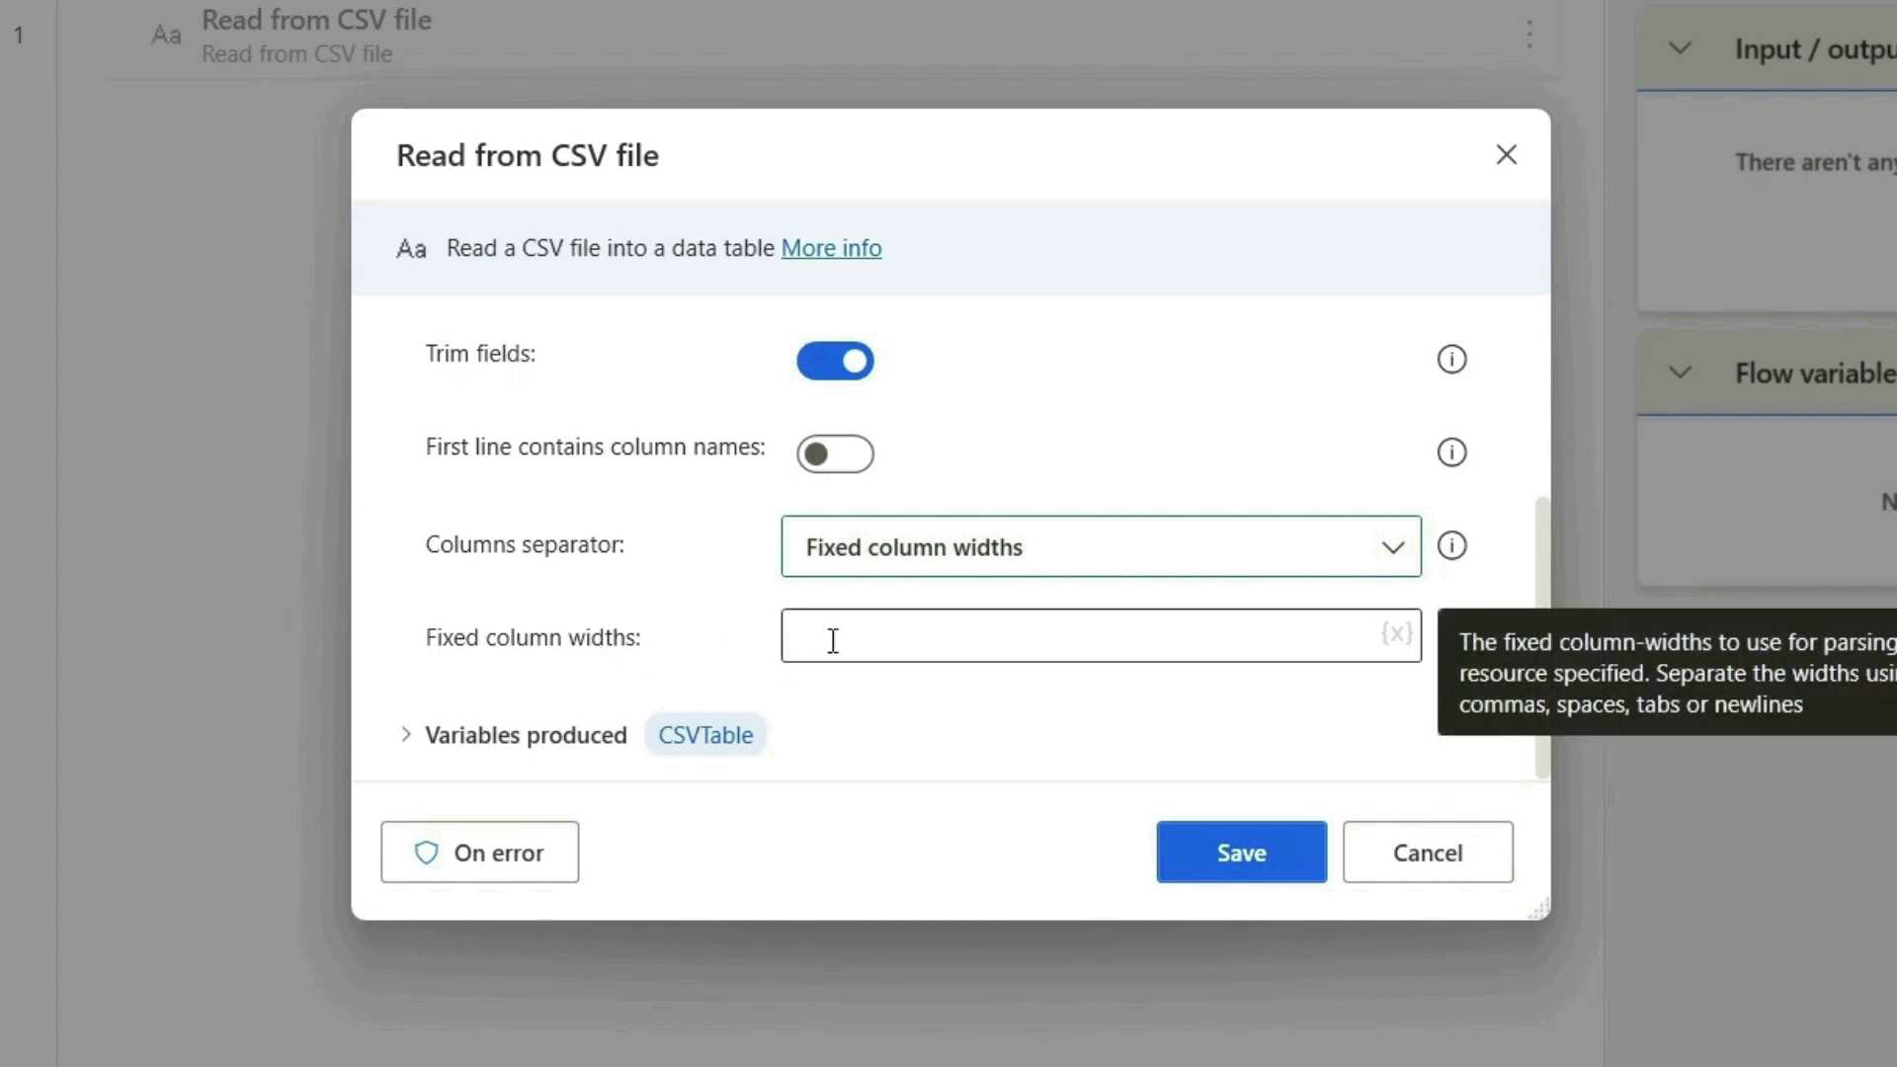
click(893, 554)
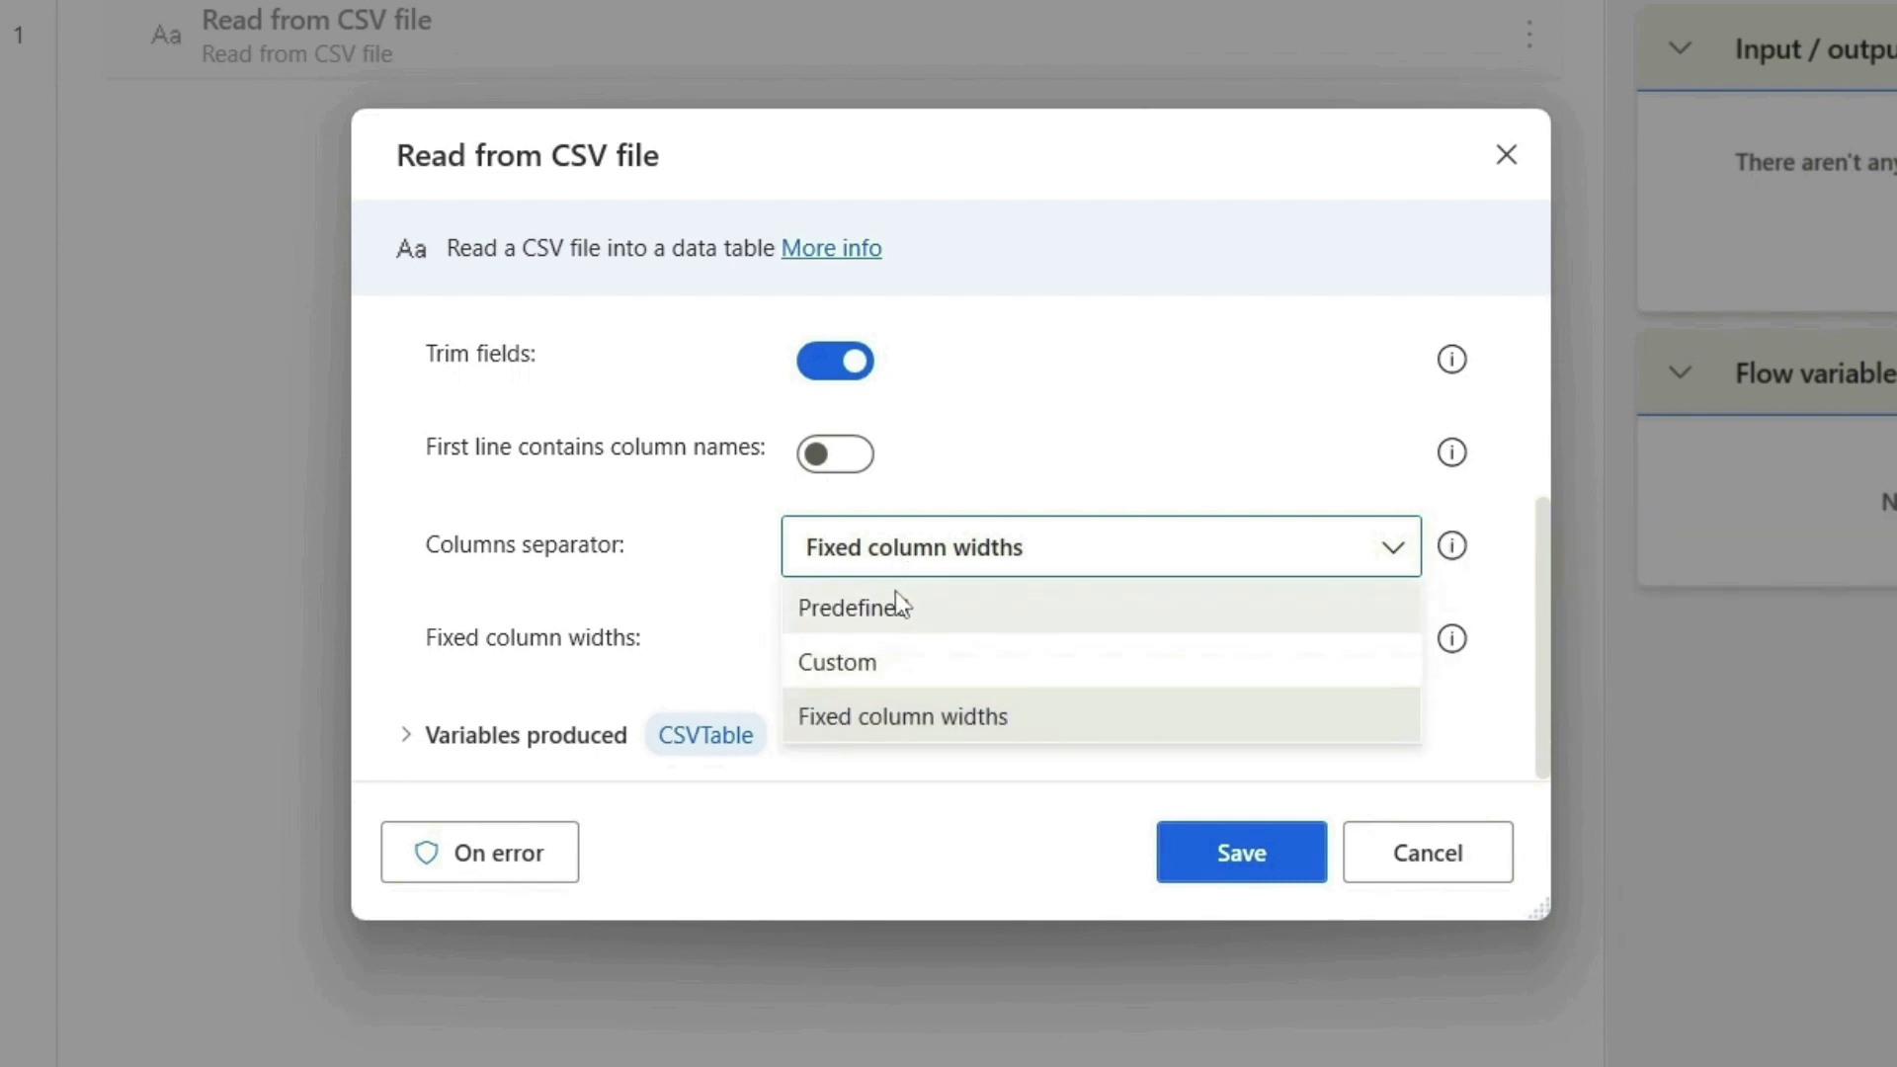
click(897, 605)
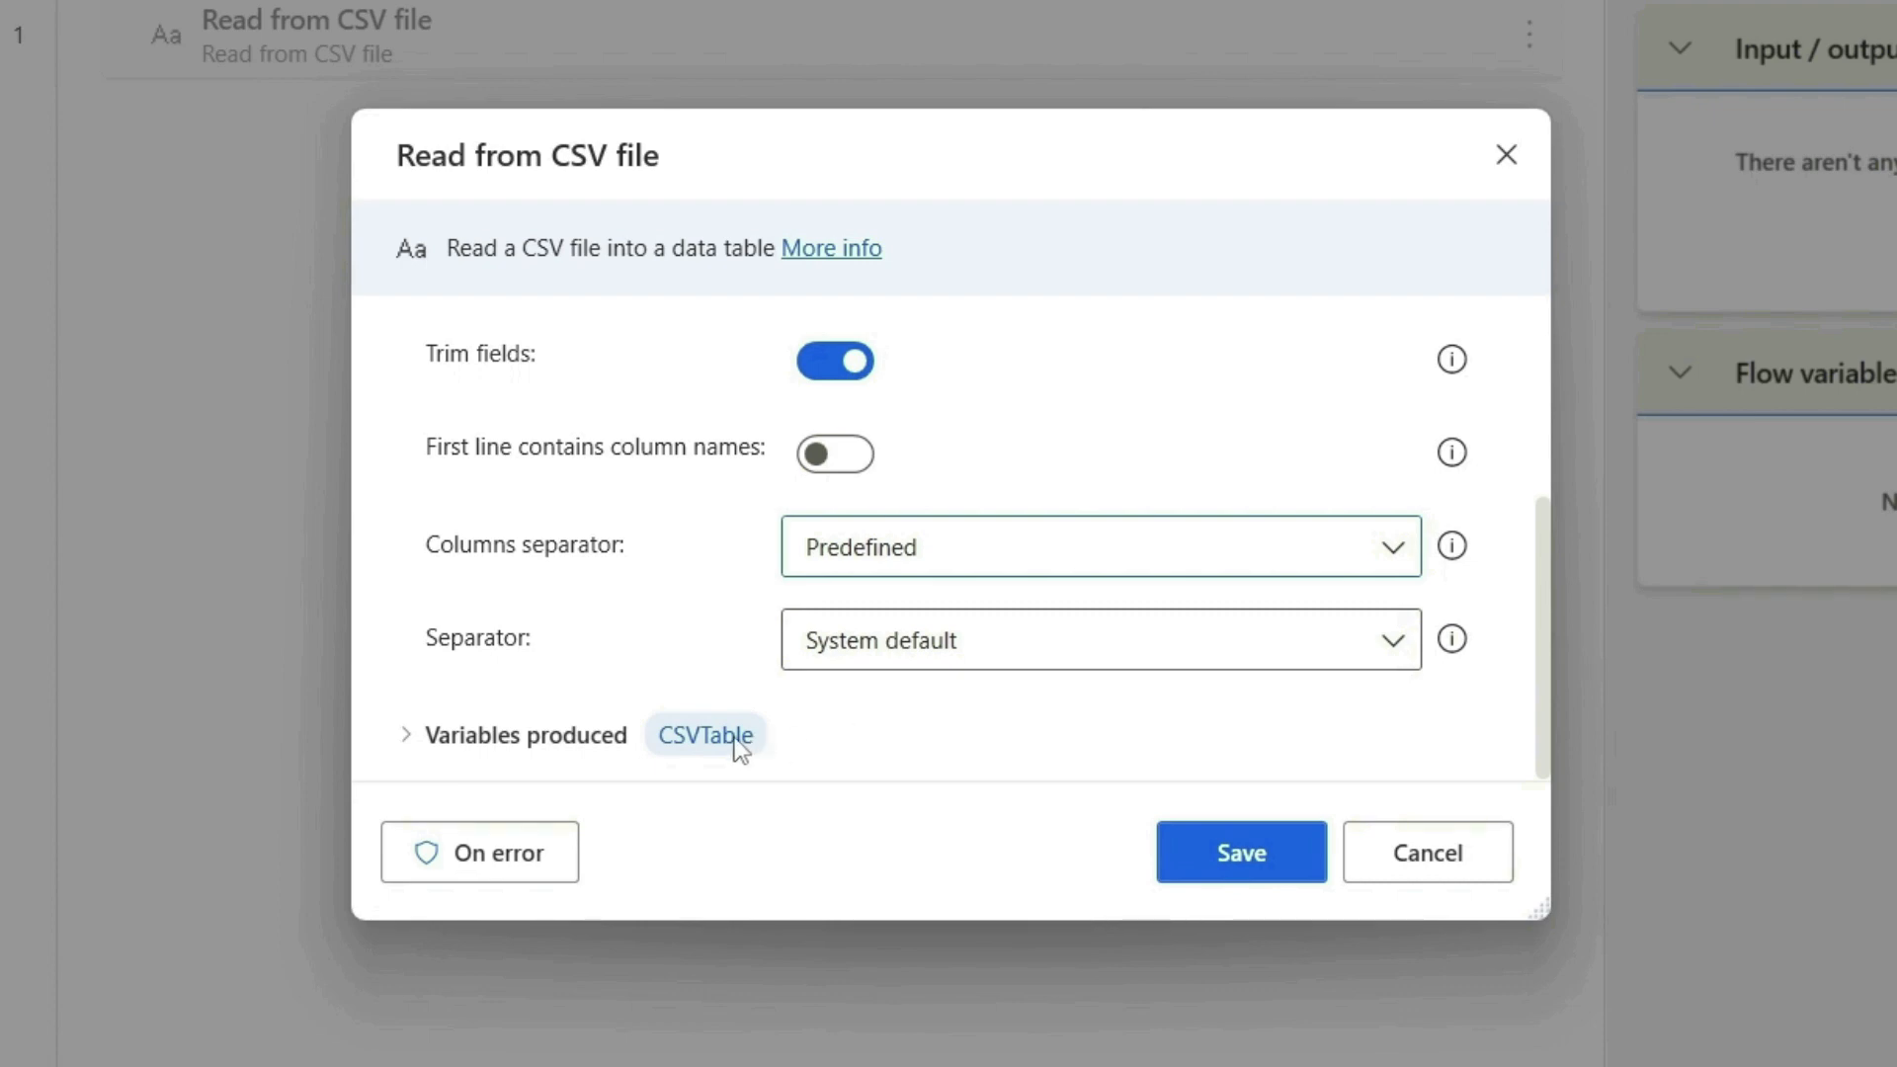
Save the Read from CSV file action and run the flow to inspect the contents of the CSVTable variable.
click(1215, 858)
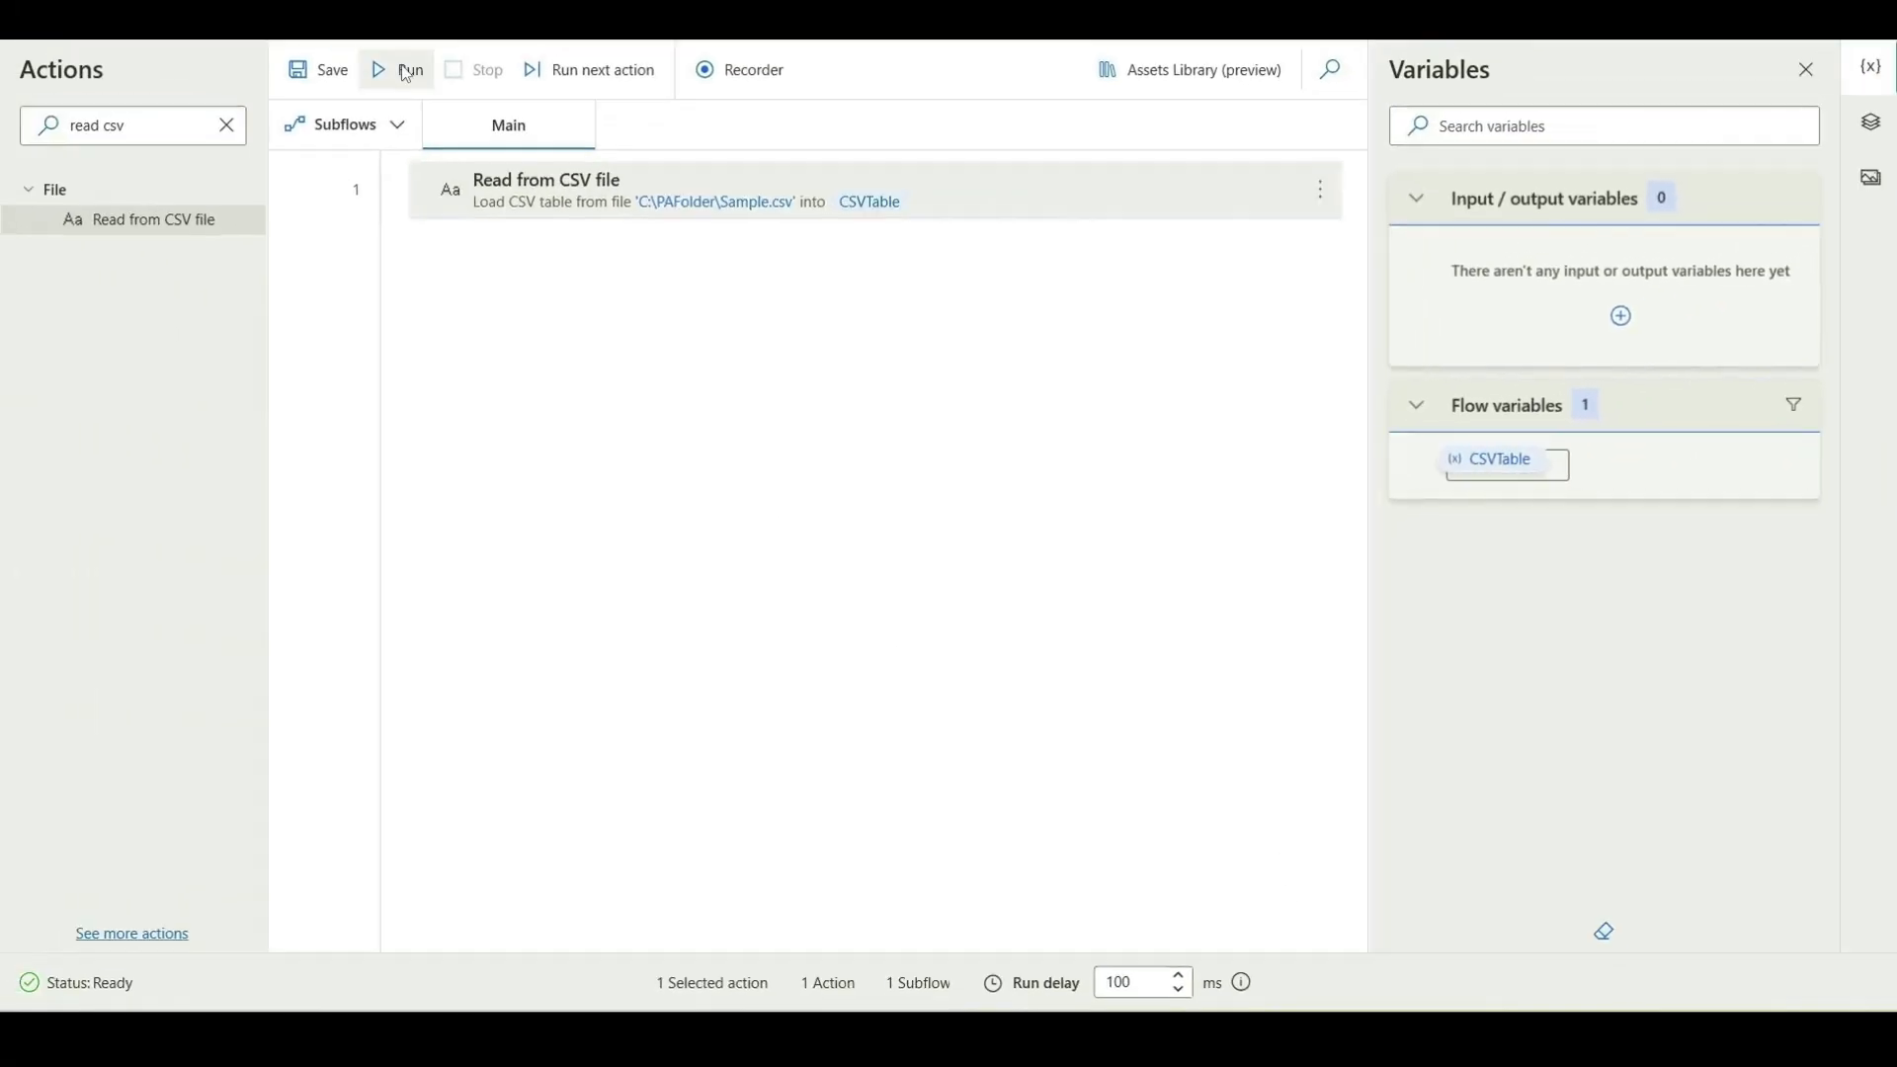
click(406, 71)
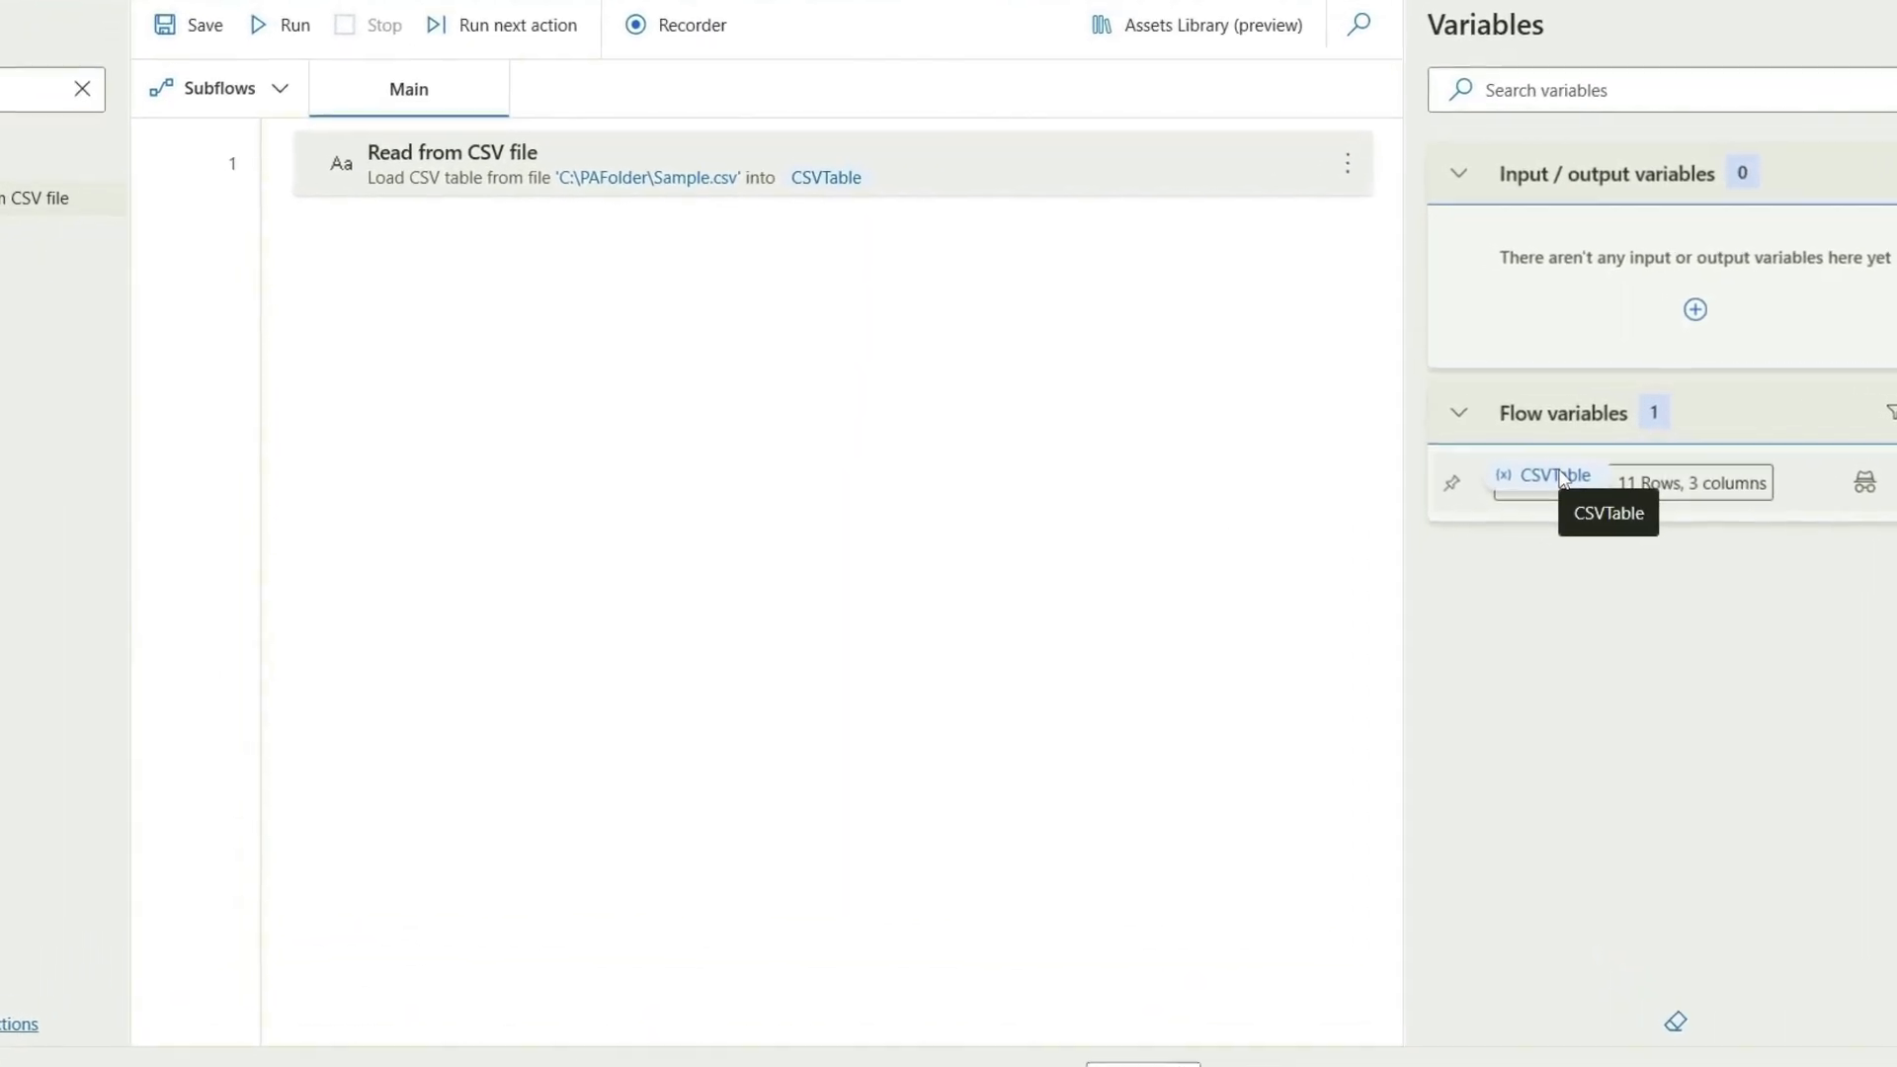
double_click(1534, 471)
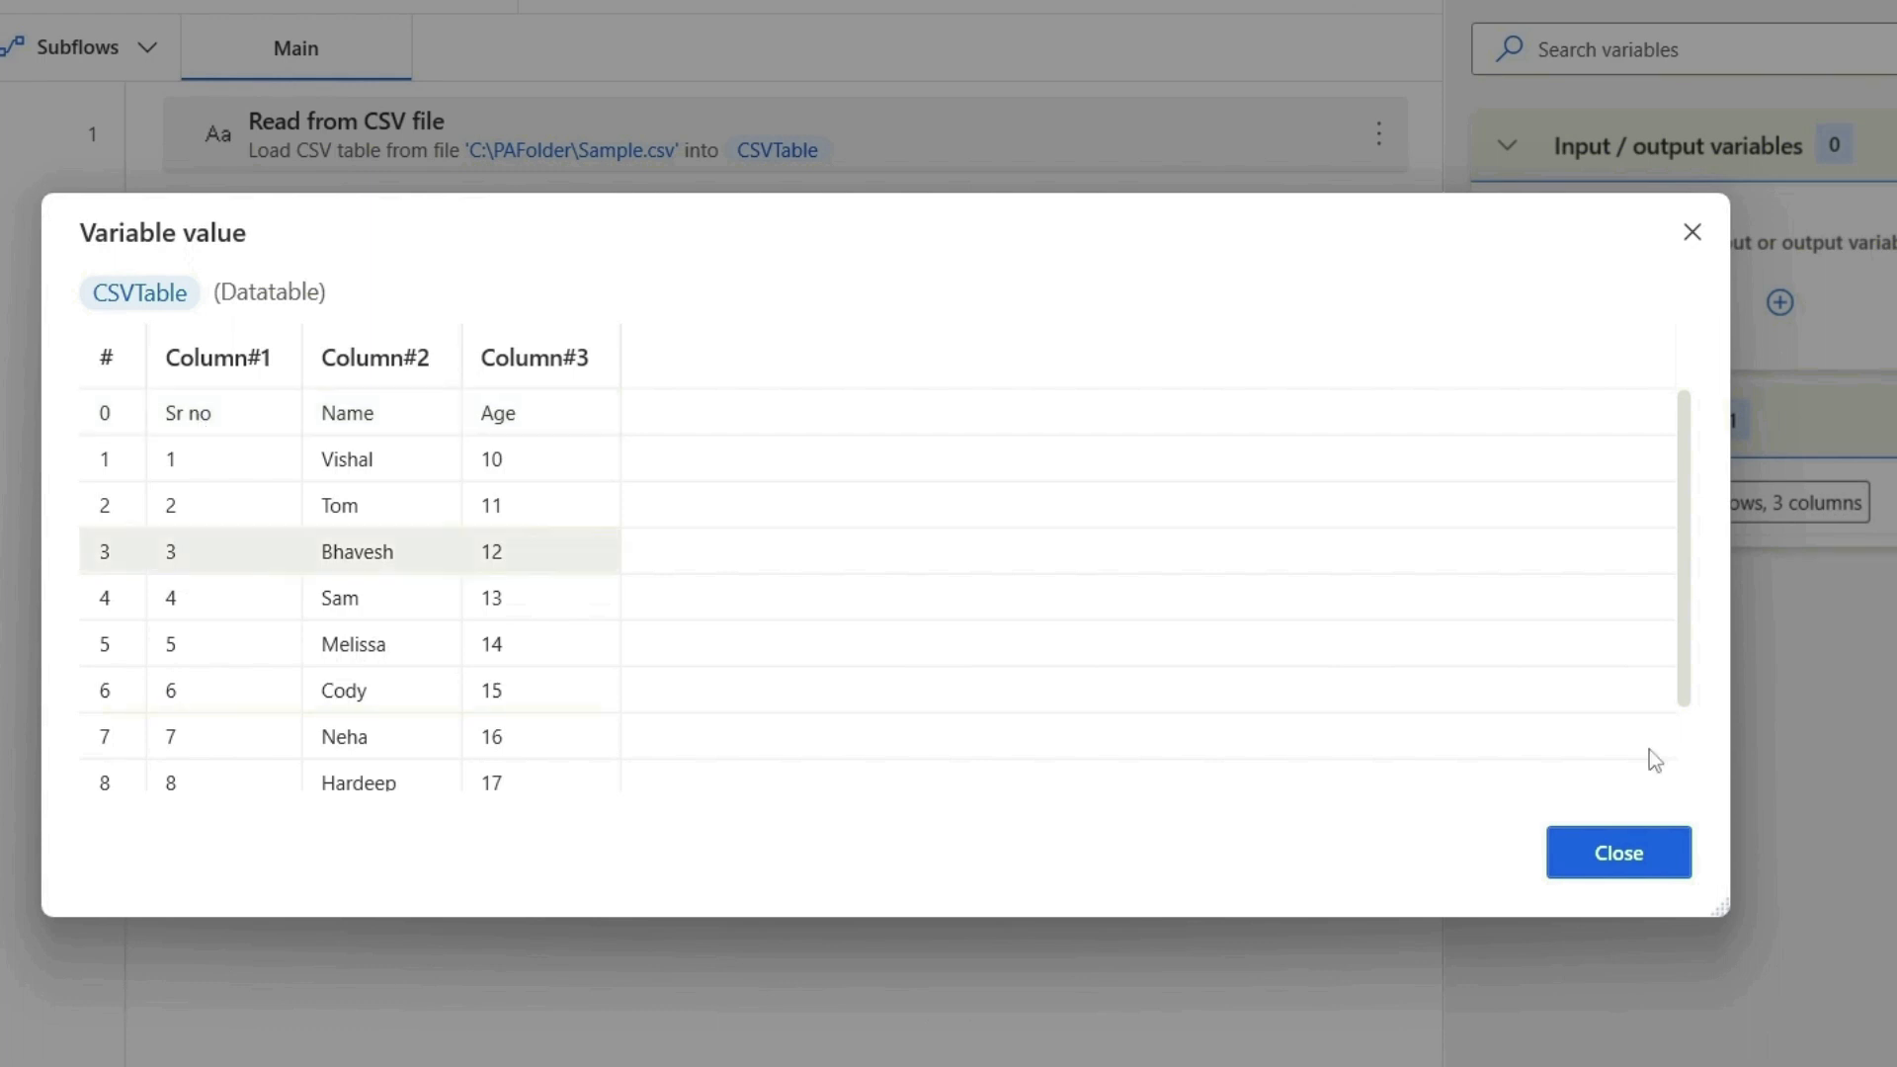
click(1670, 865)
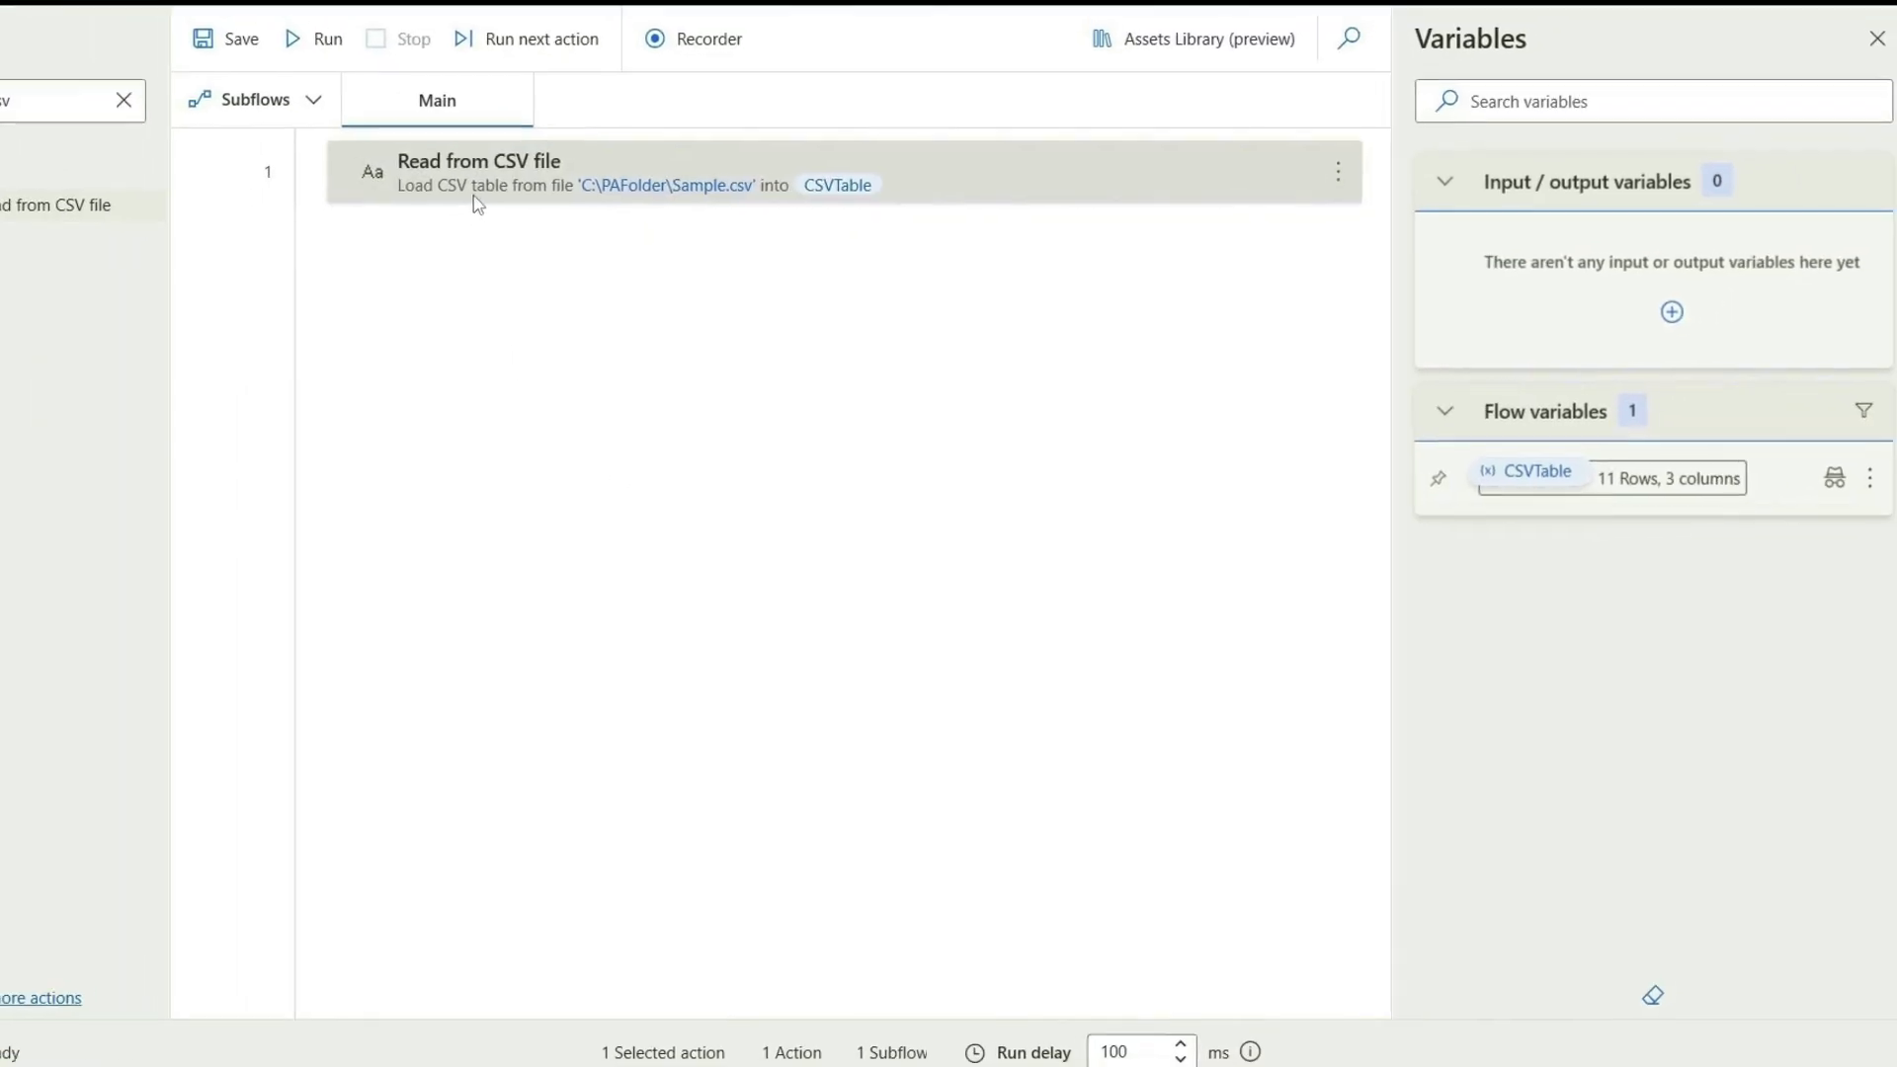
Enable the option that the first line contains column names in the Read from CSV file action and save it.
double_click(435, 183)
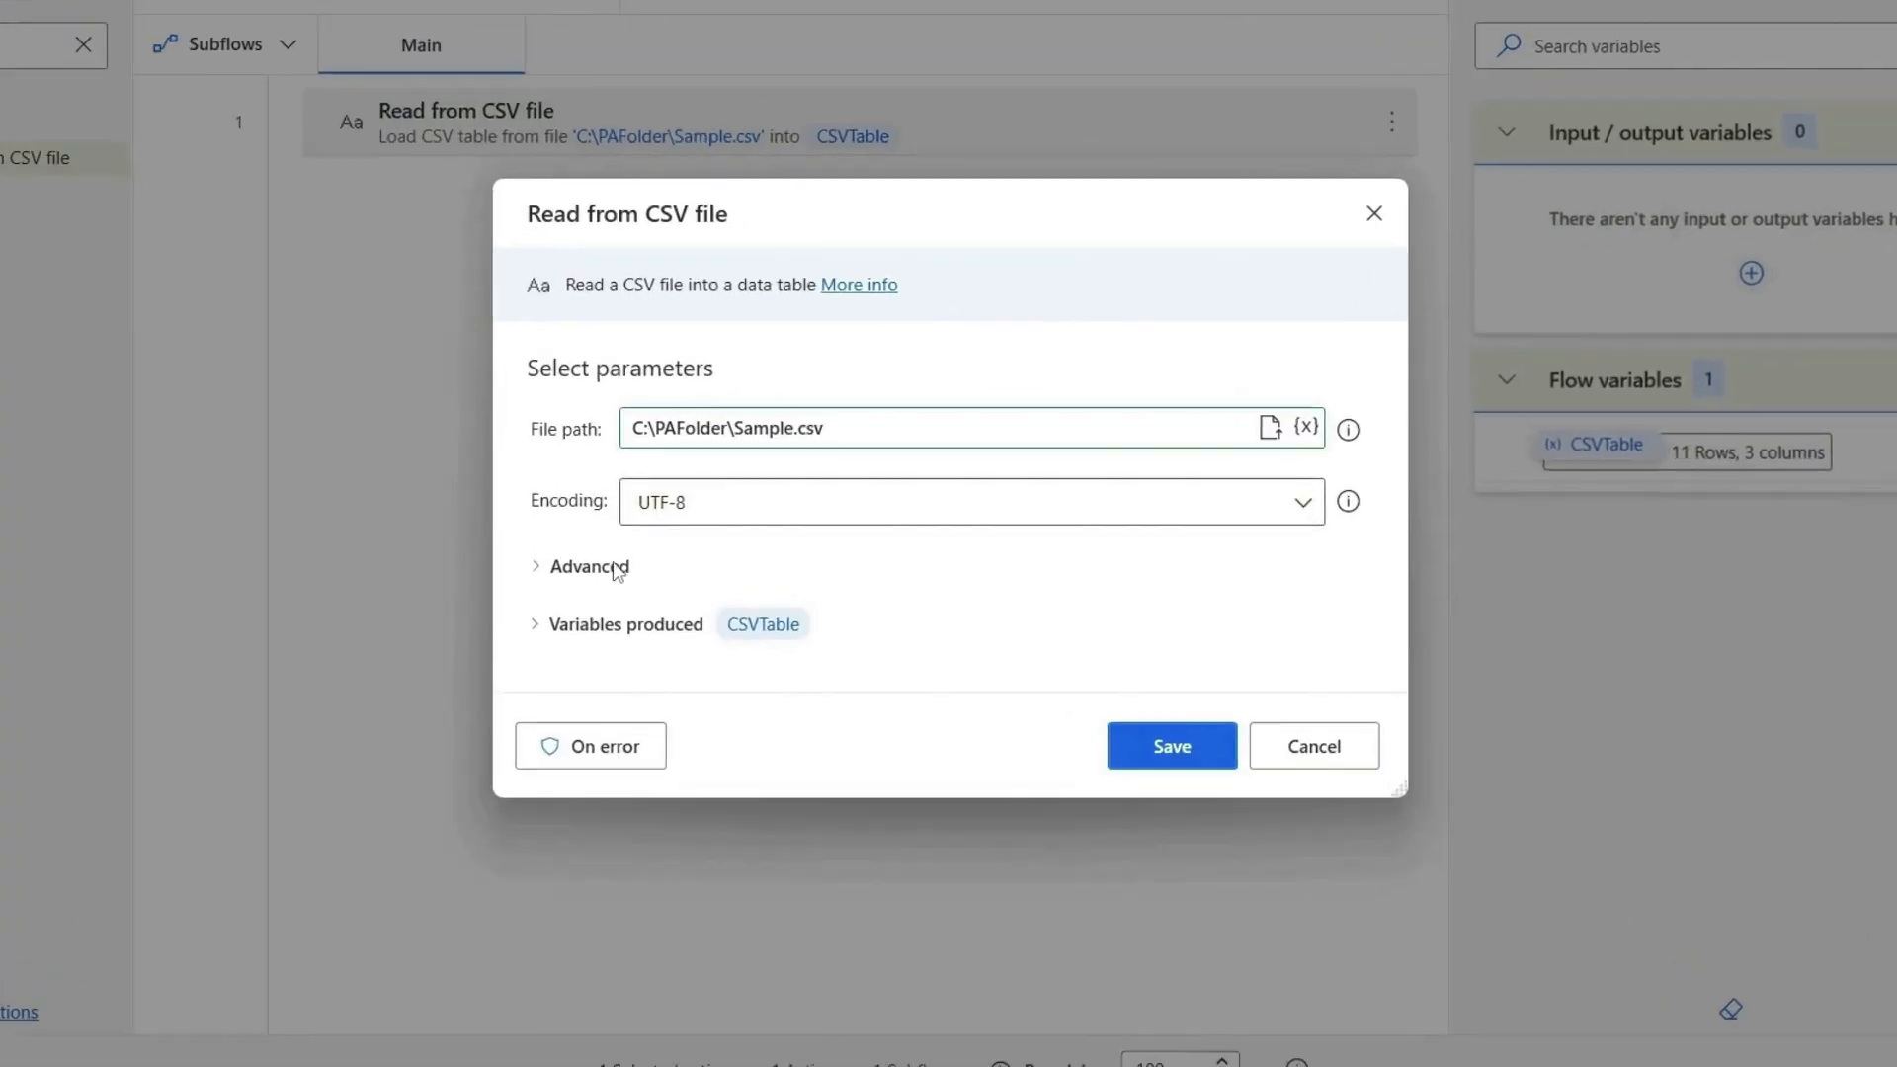
click(593, 561)
scroll(484, 585, down, 1)
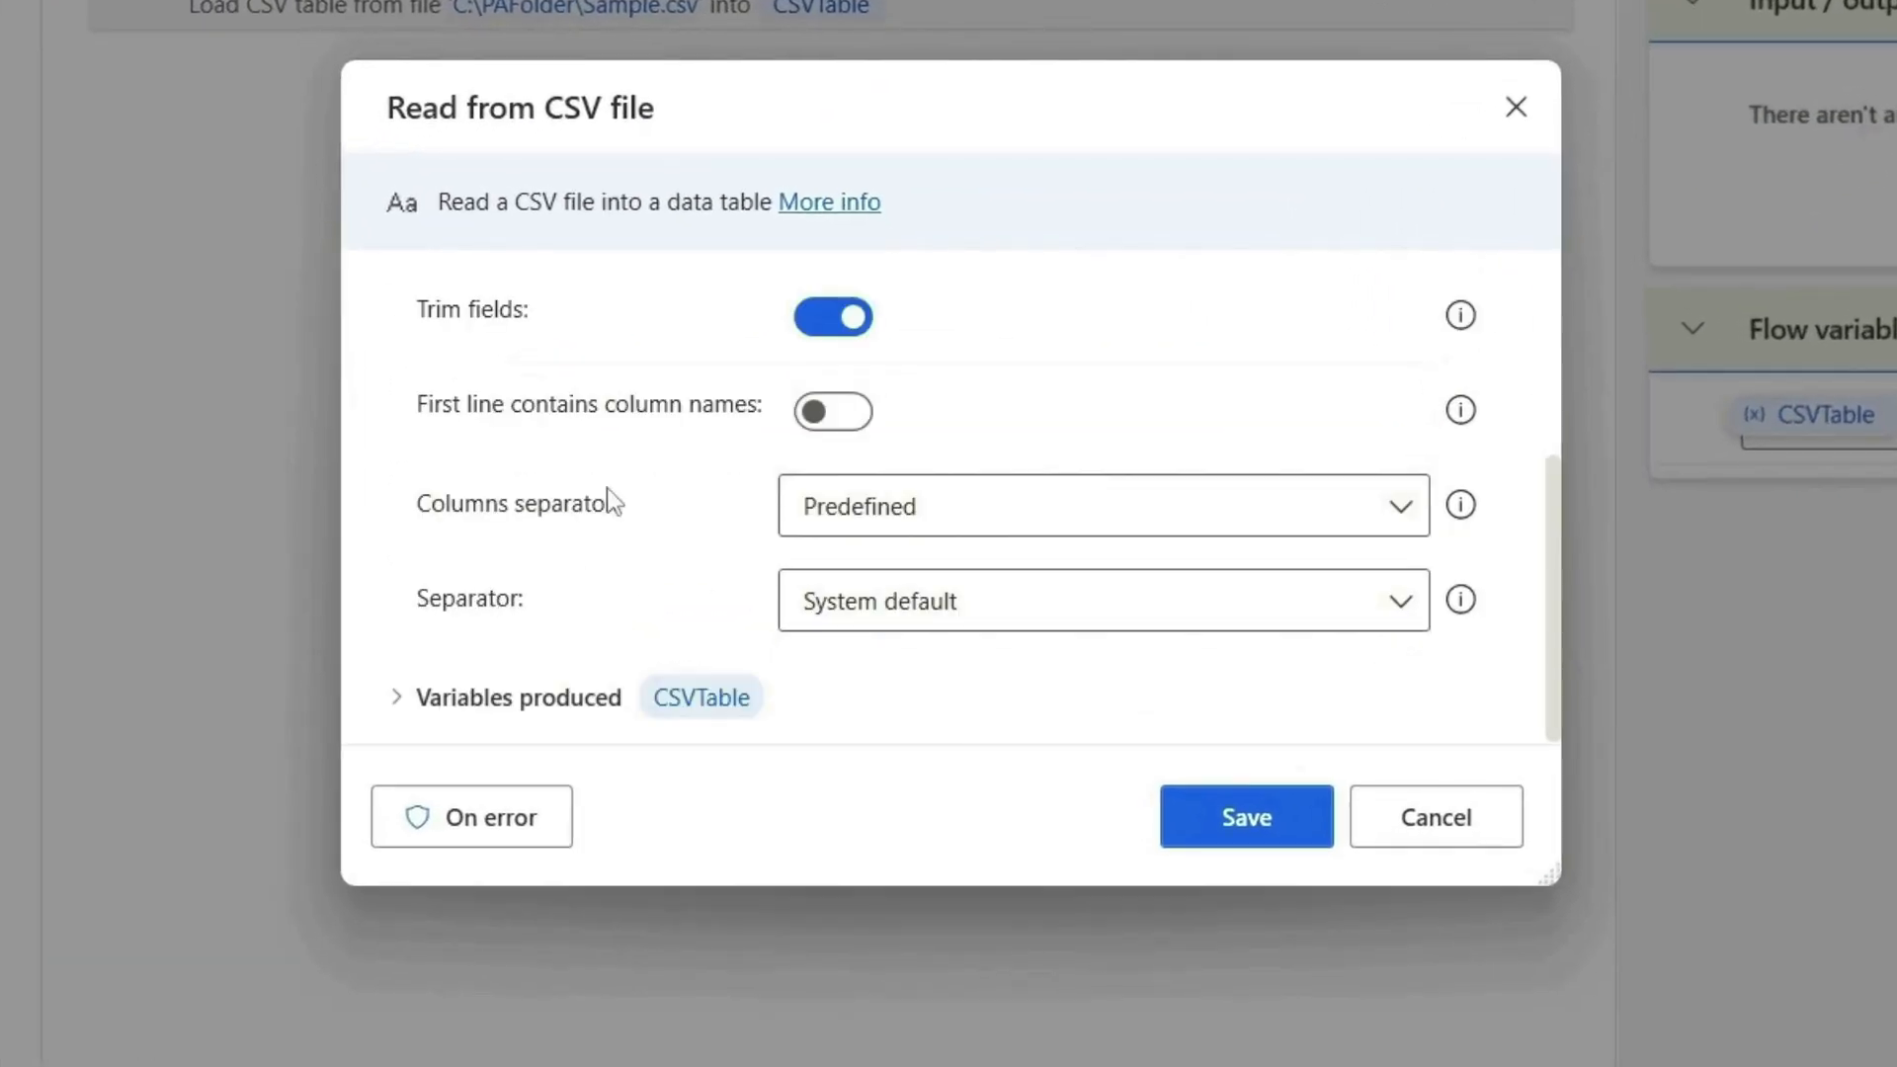
click(842, 407)
click(1243, 816)
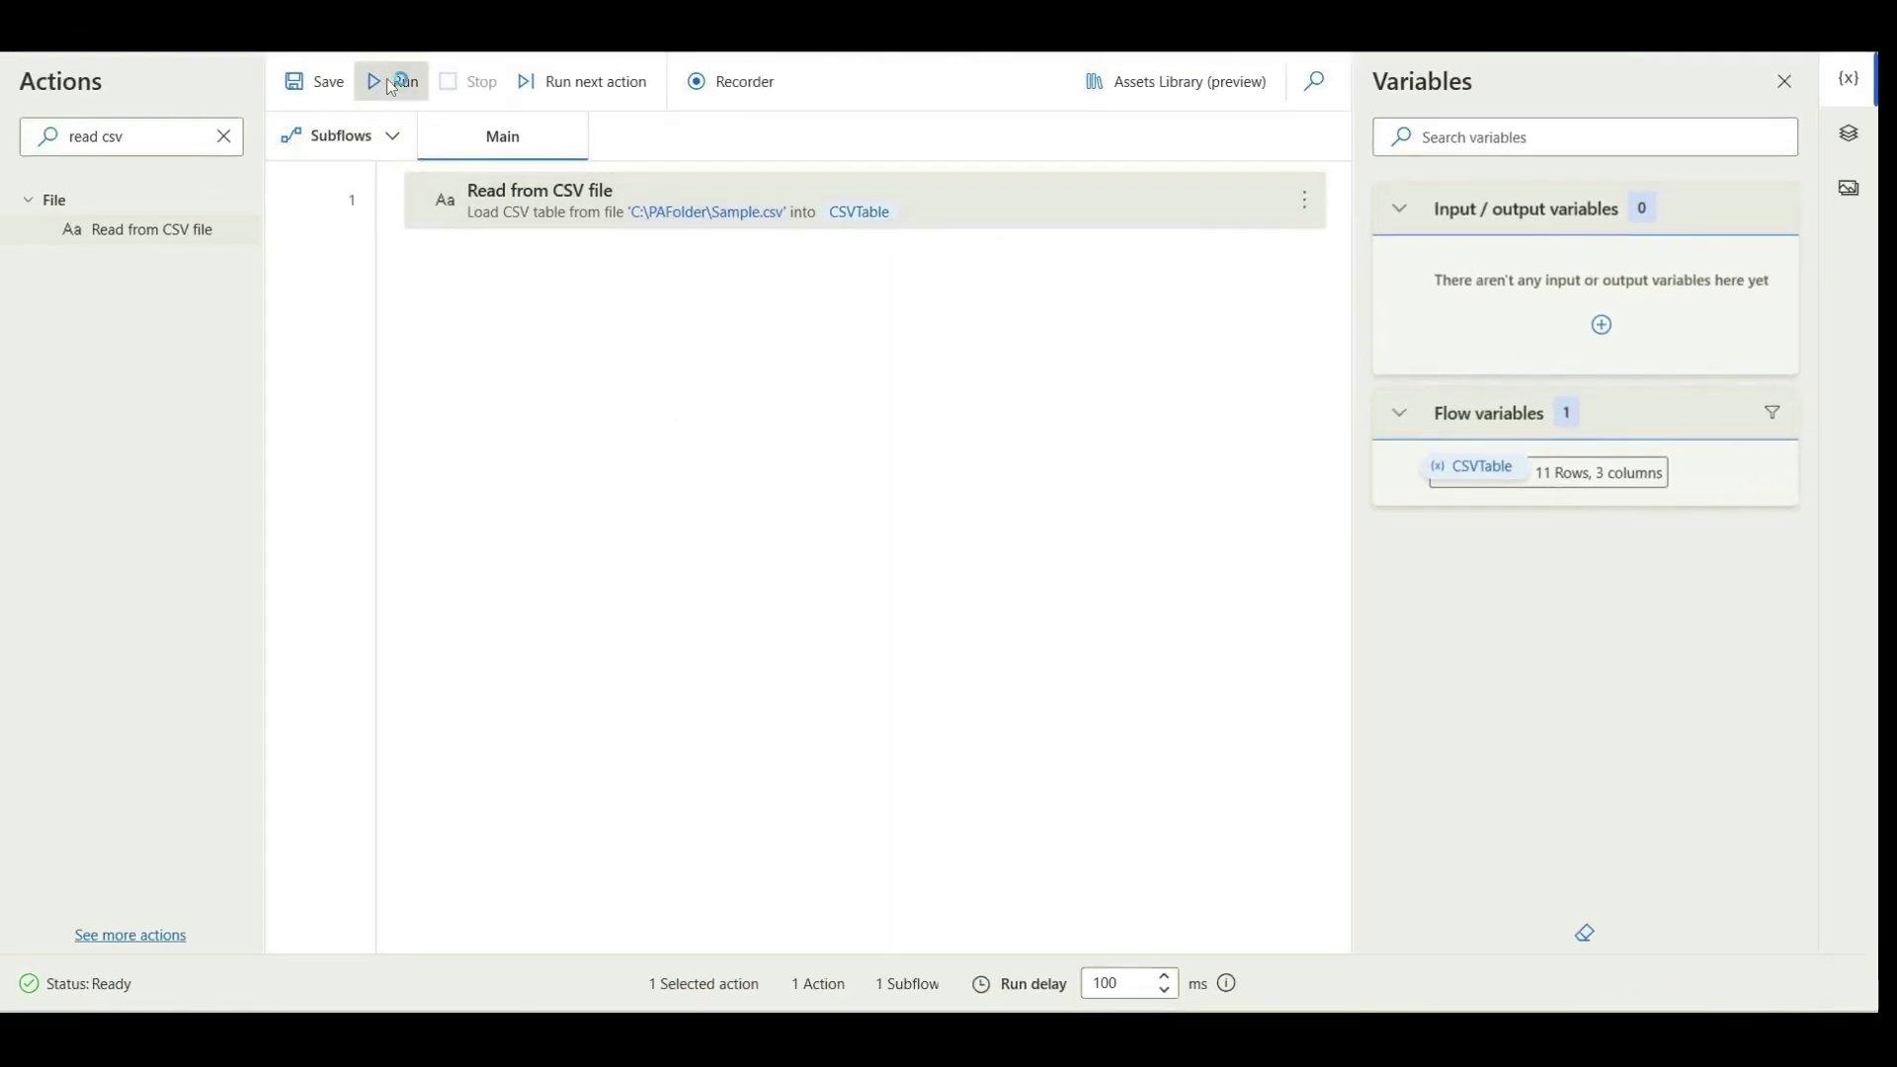
Run the flow again and review the column names and all rows of the CSVTable variable.
click(392, 84)
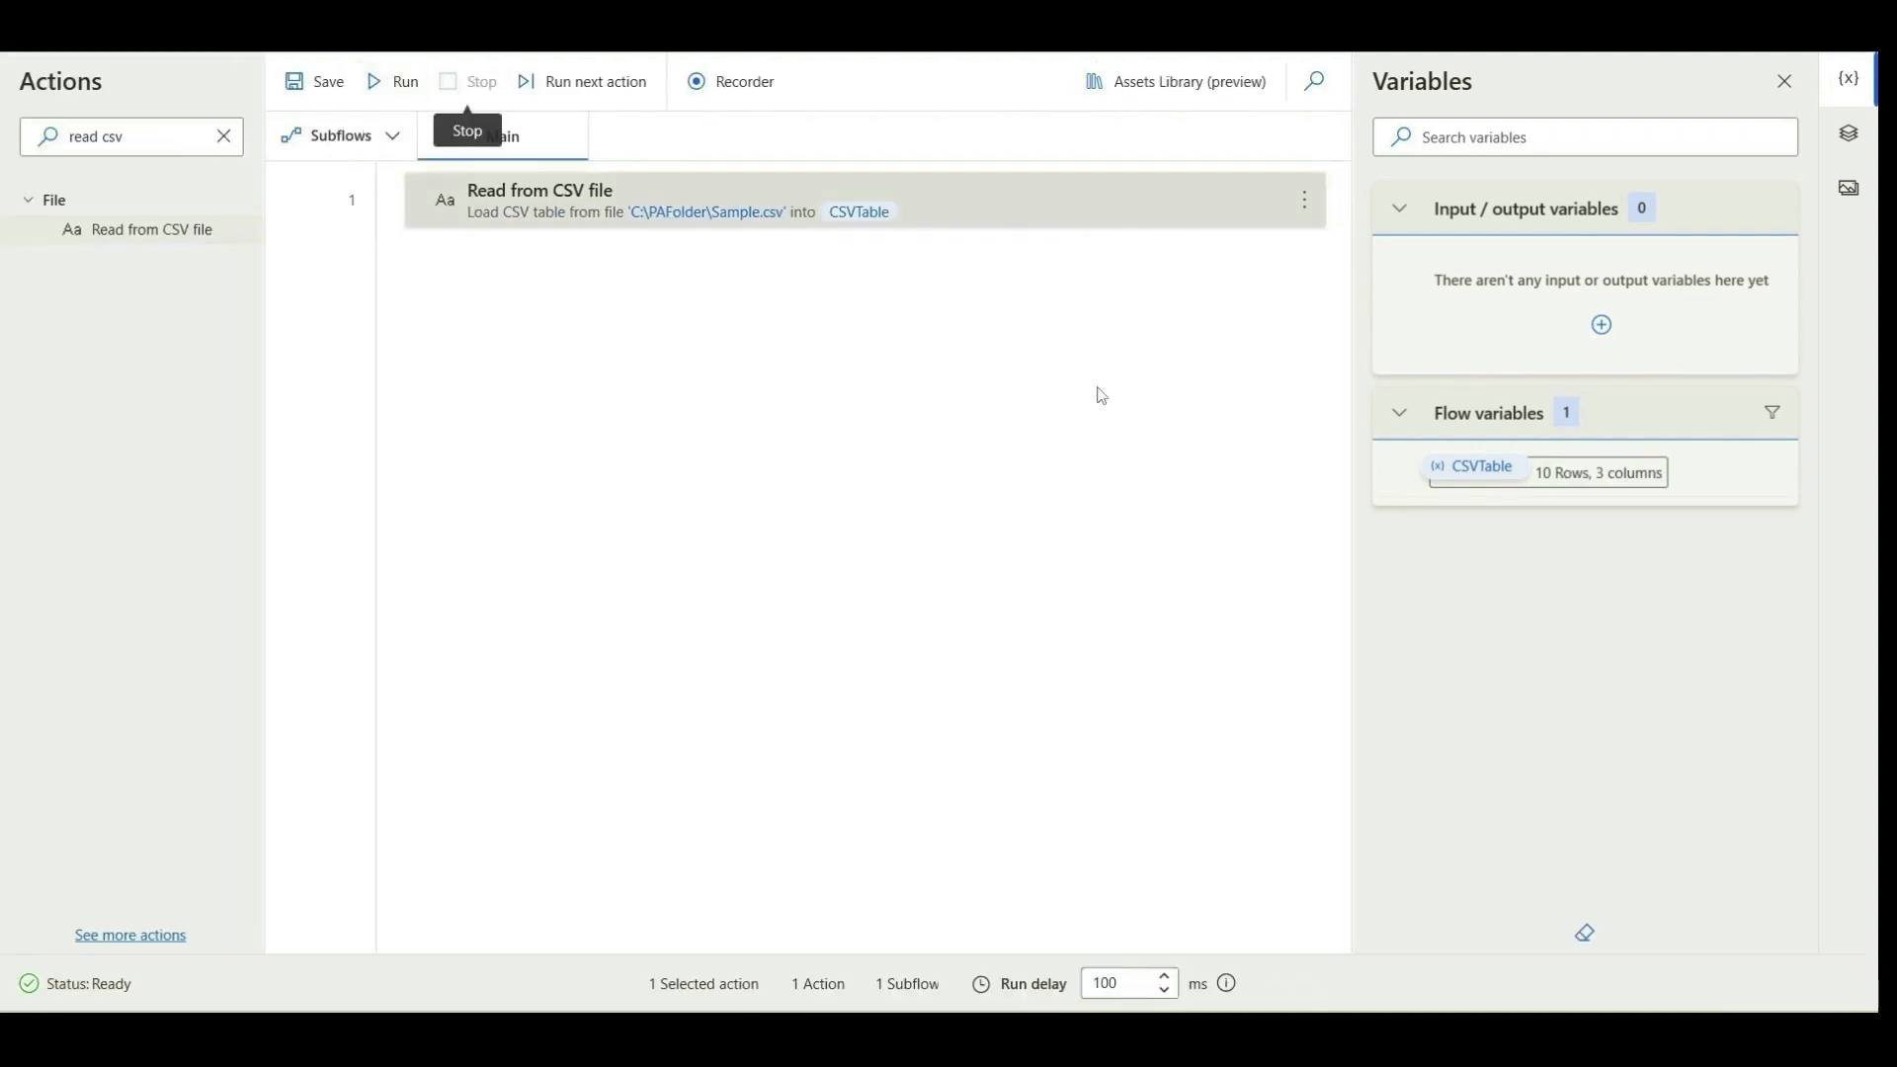
double_click(1513, 472)
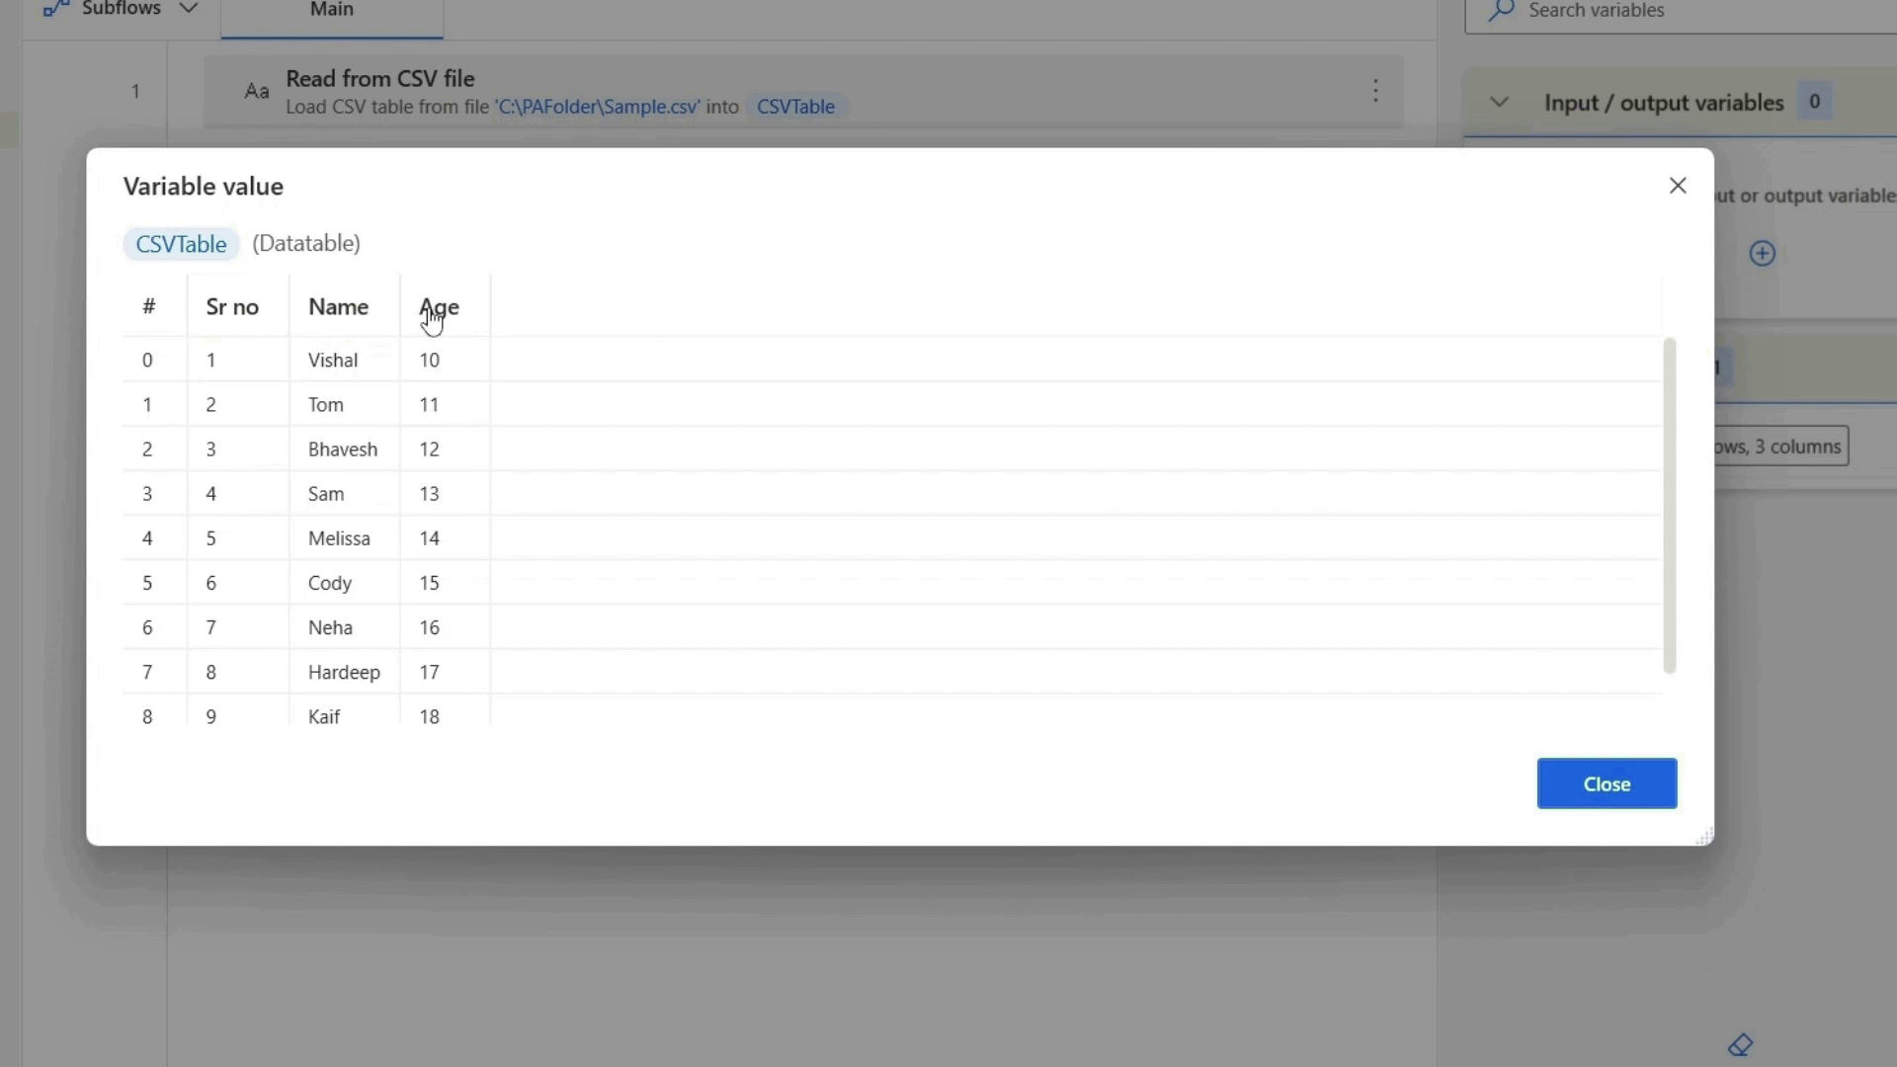
scroll(446, 466, down, 1)
scroll(446, 467, up, 1)
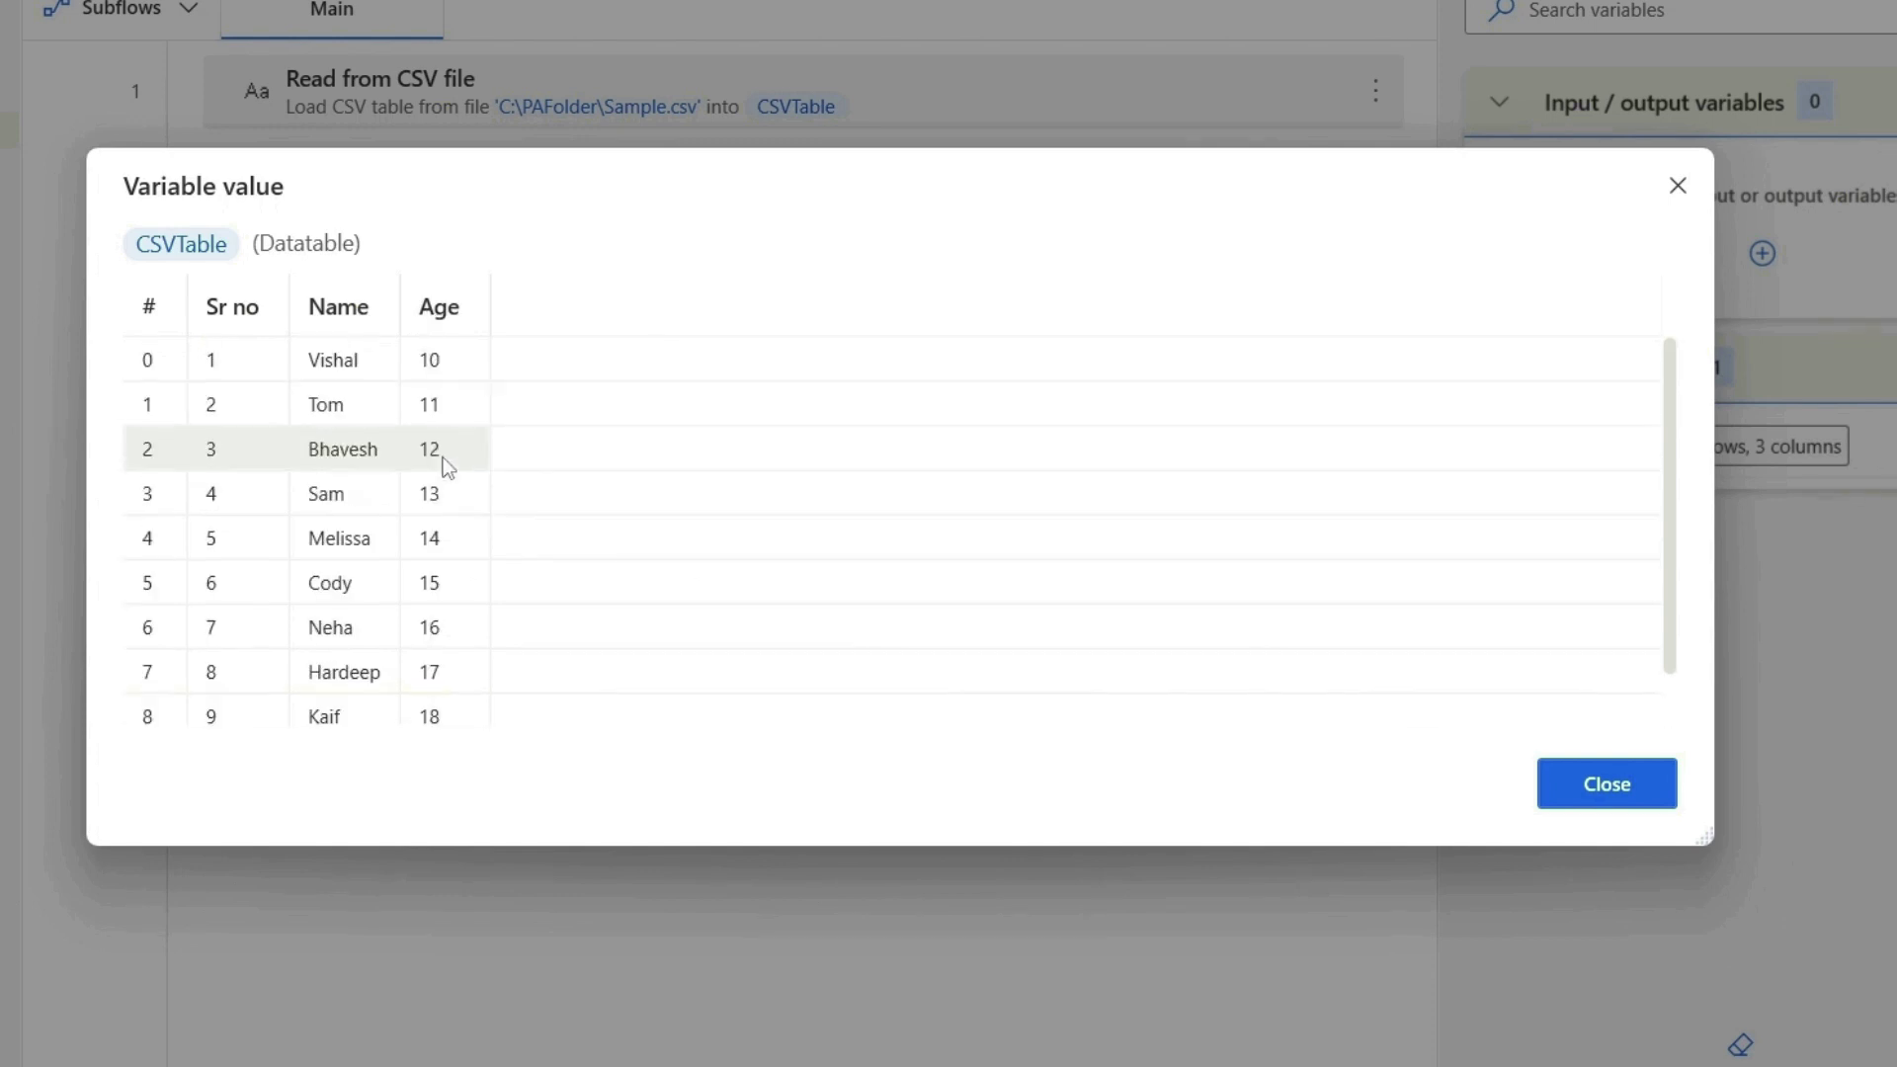
scroll(446, 466, down, 1)
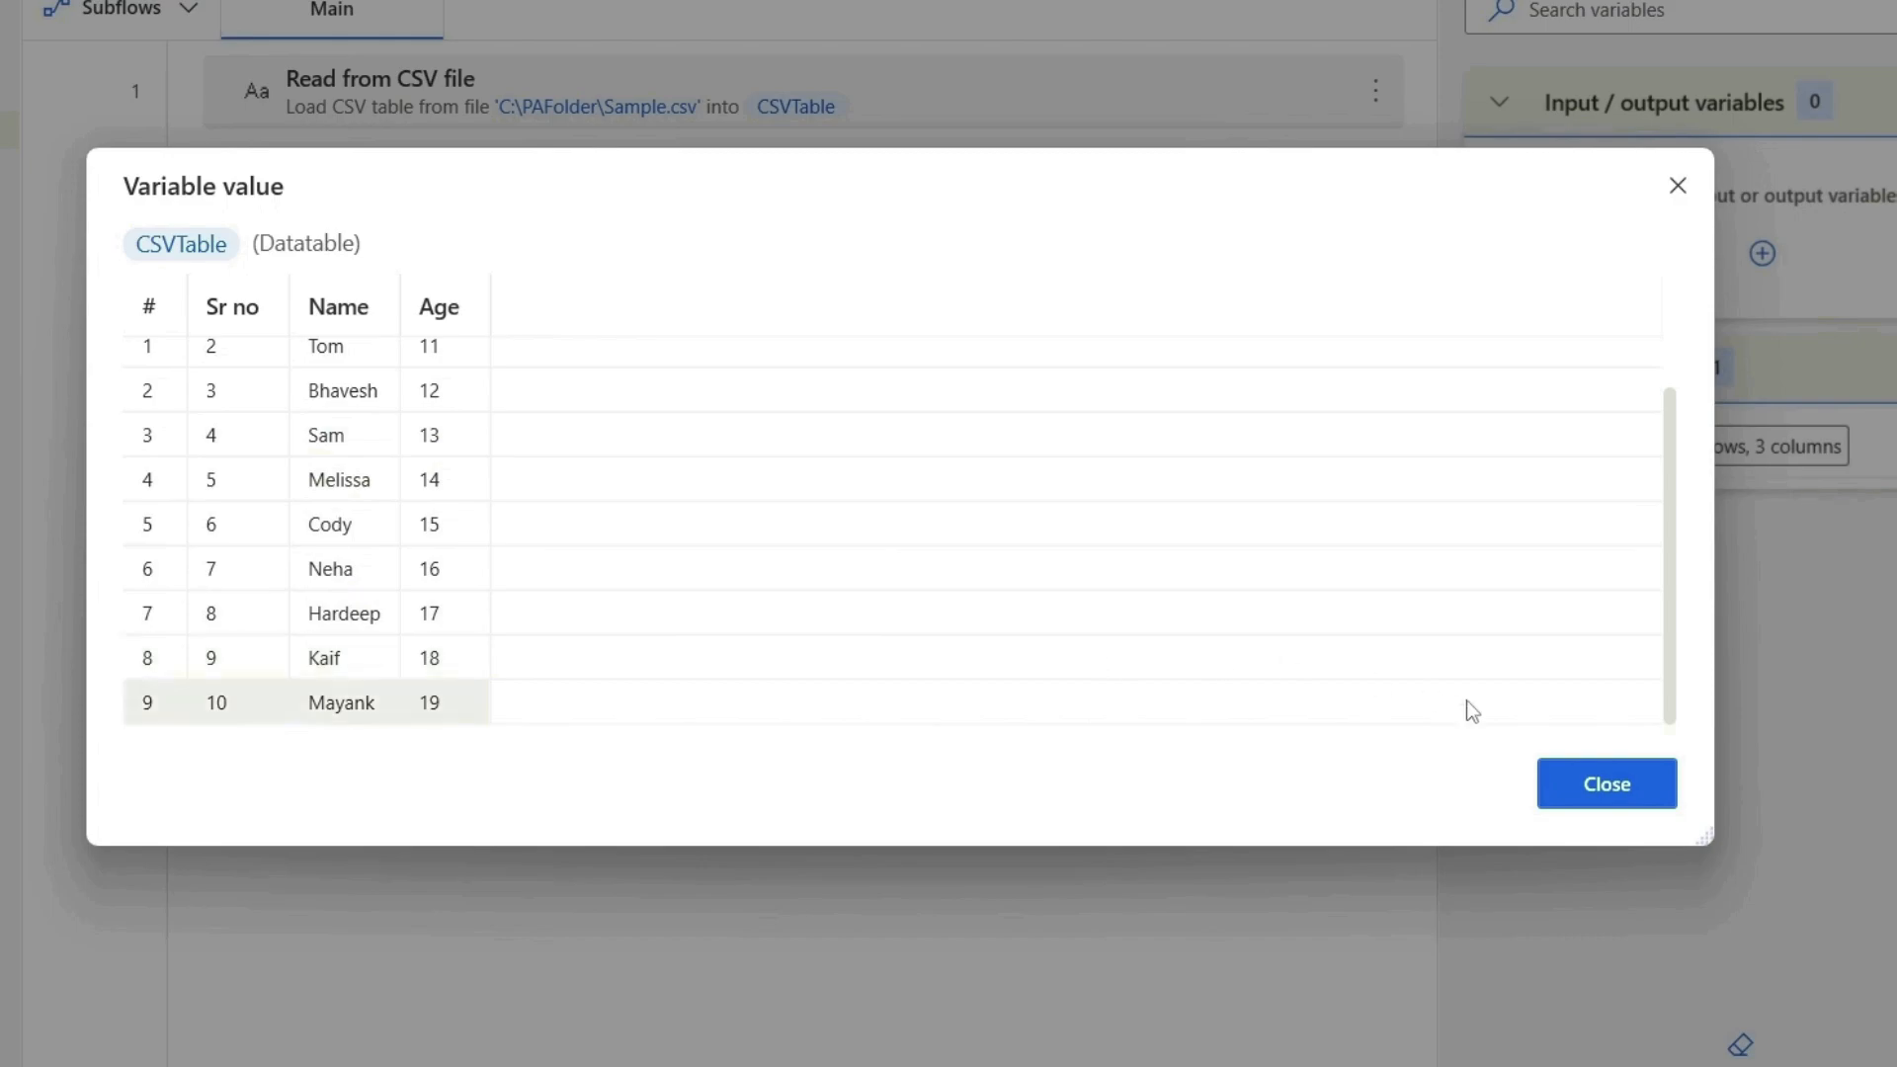
click(1603, 783)
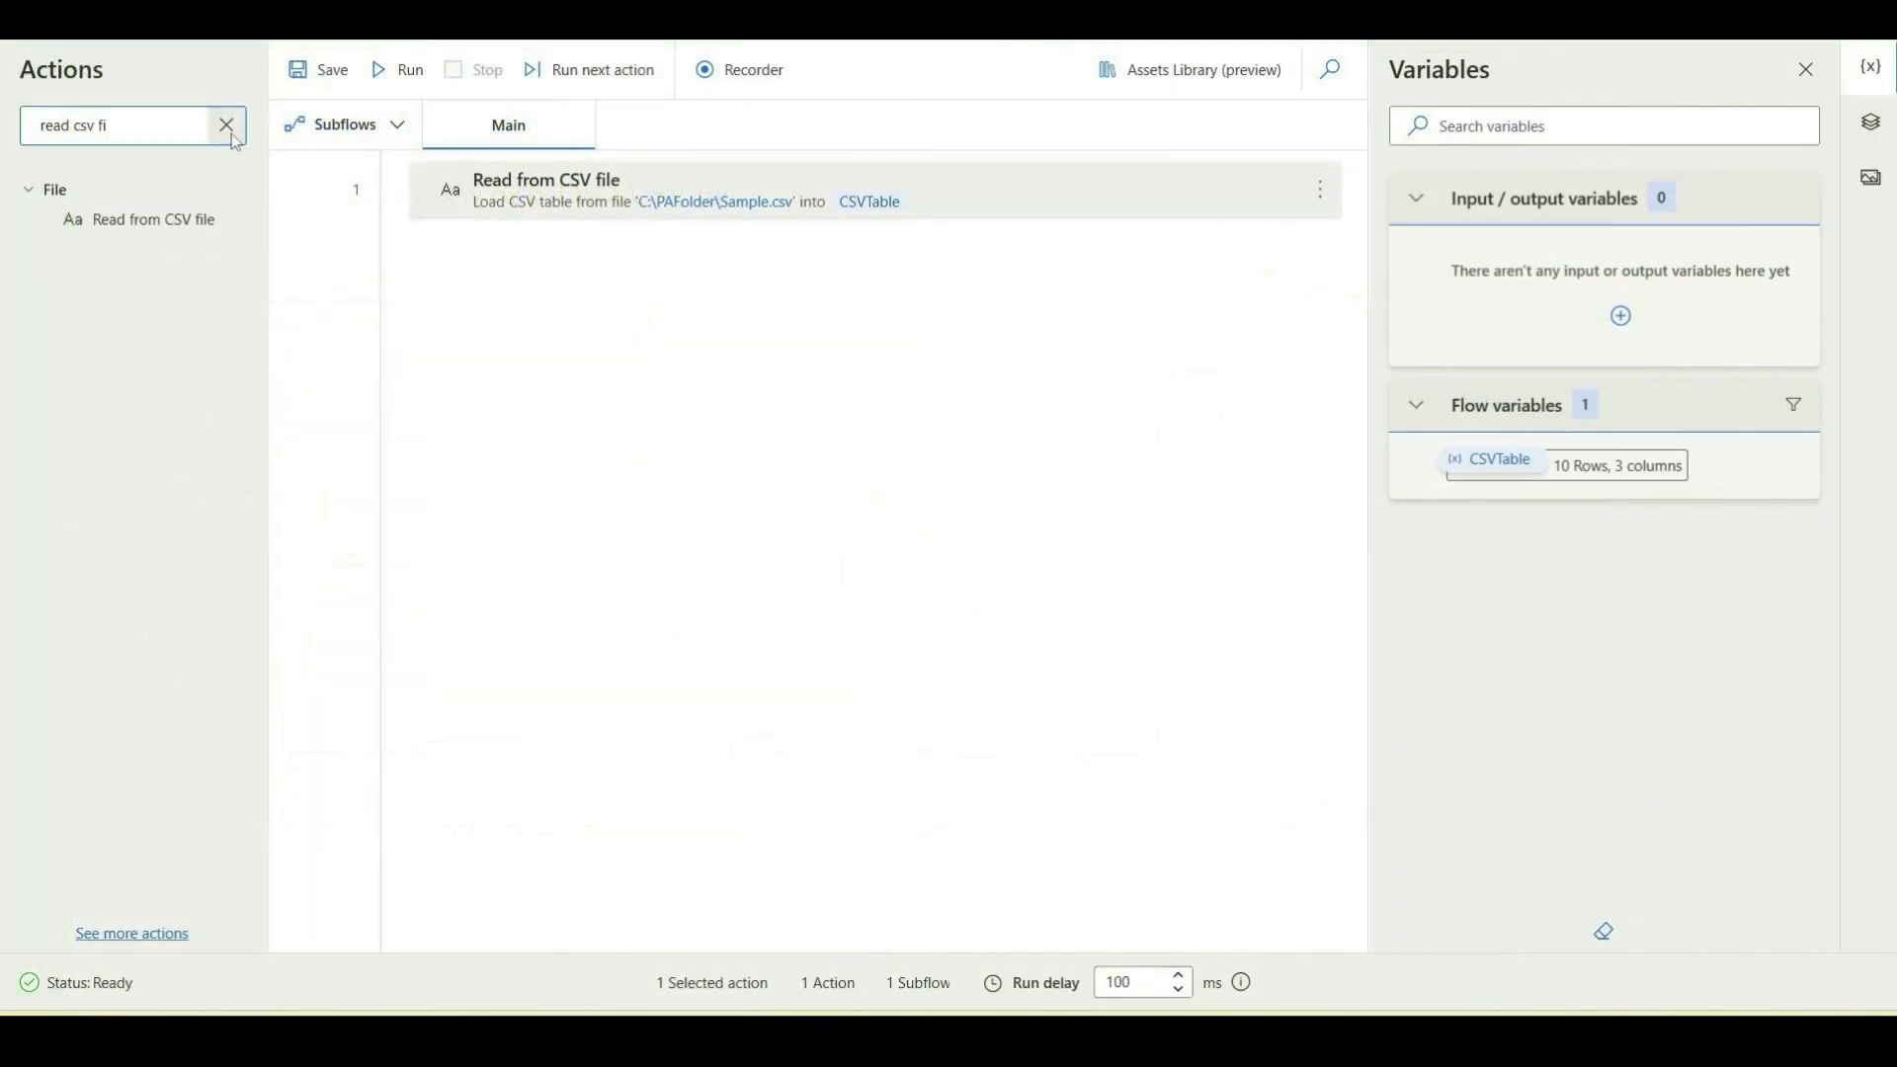
Search the actions for "write to csv" and add Write to CSV file below the Read from CSV file action.
click(233, 137)
text(w)
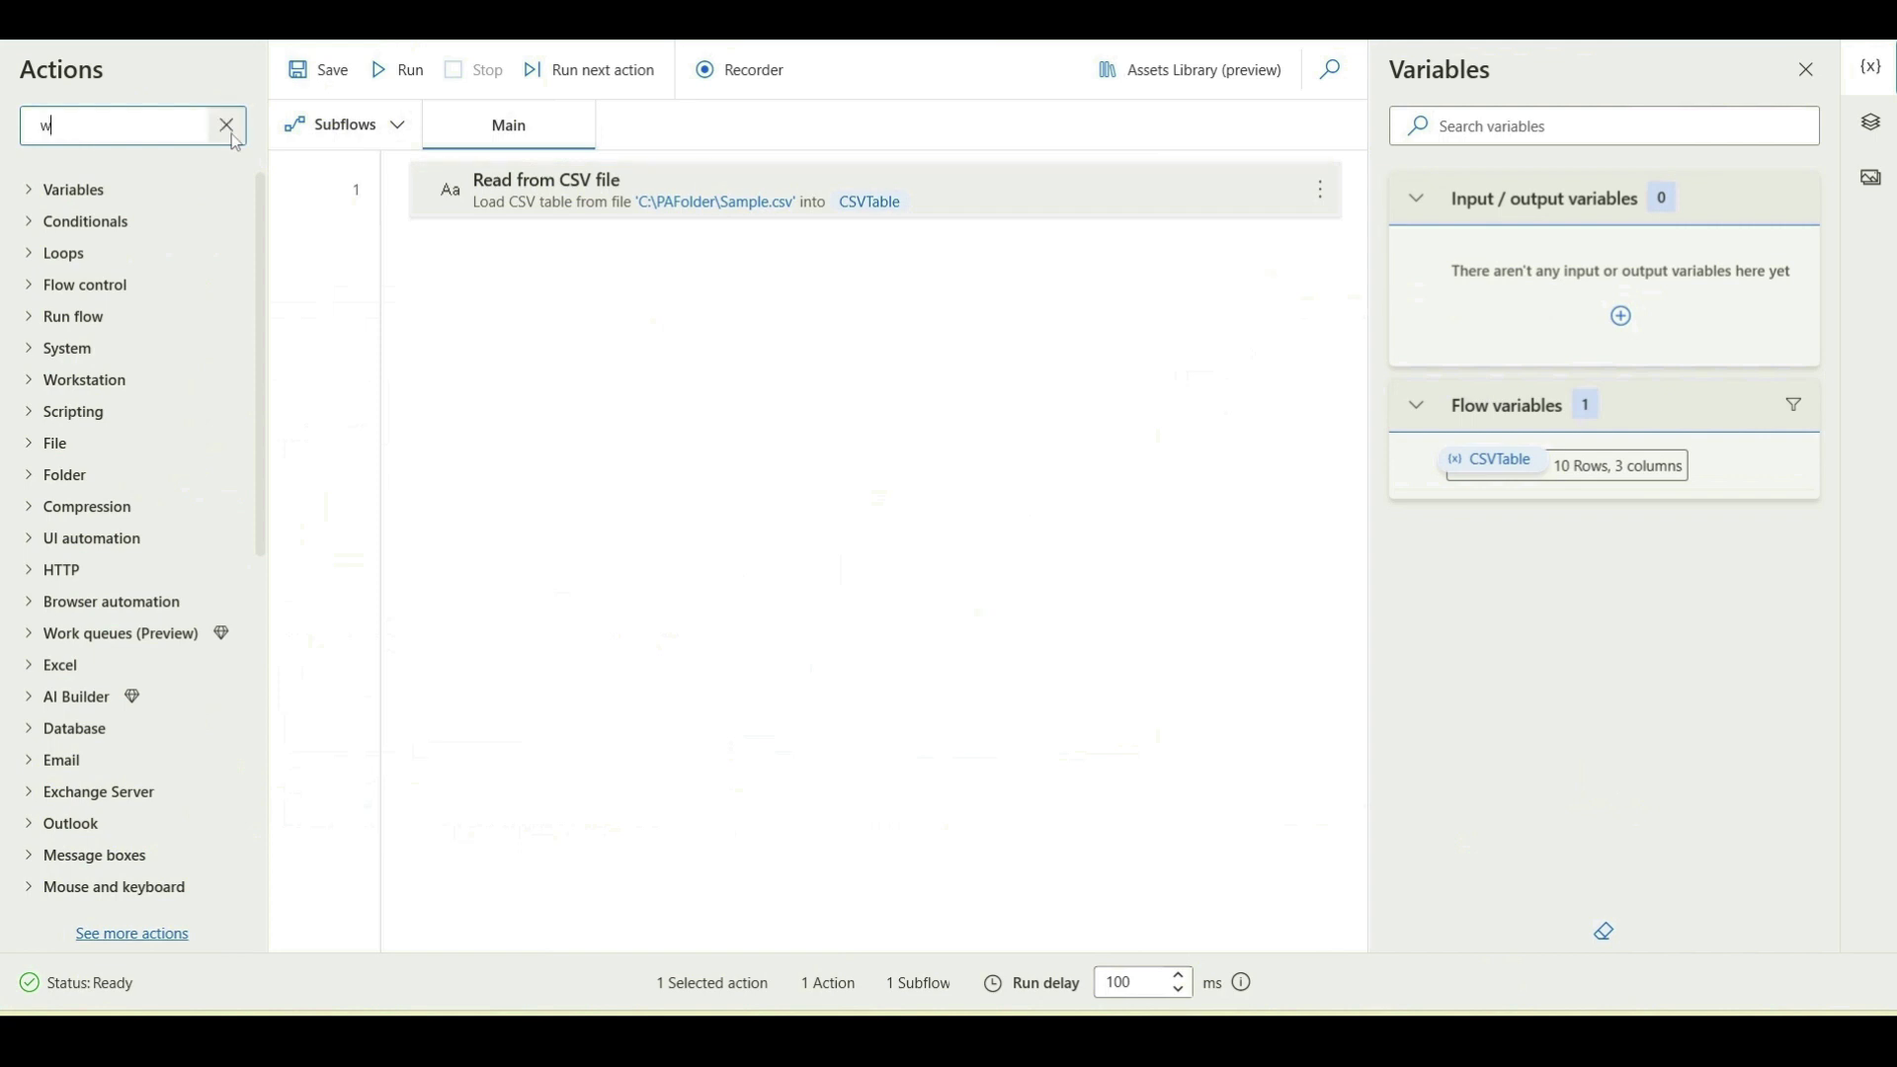
text(it)
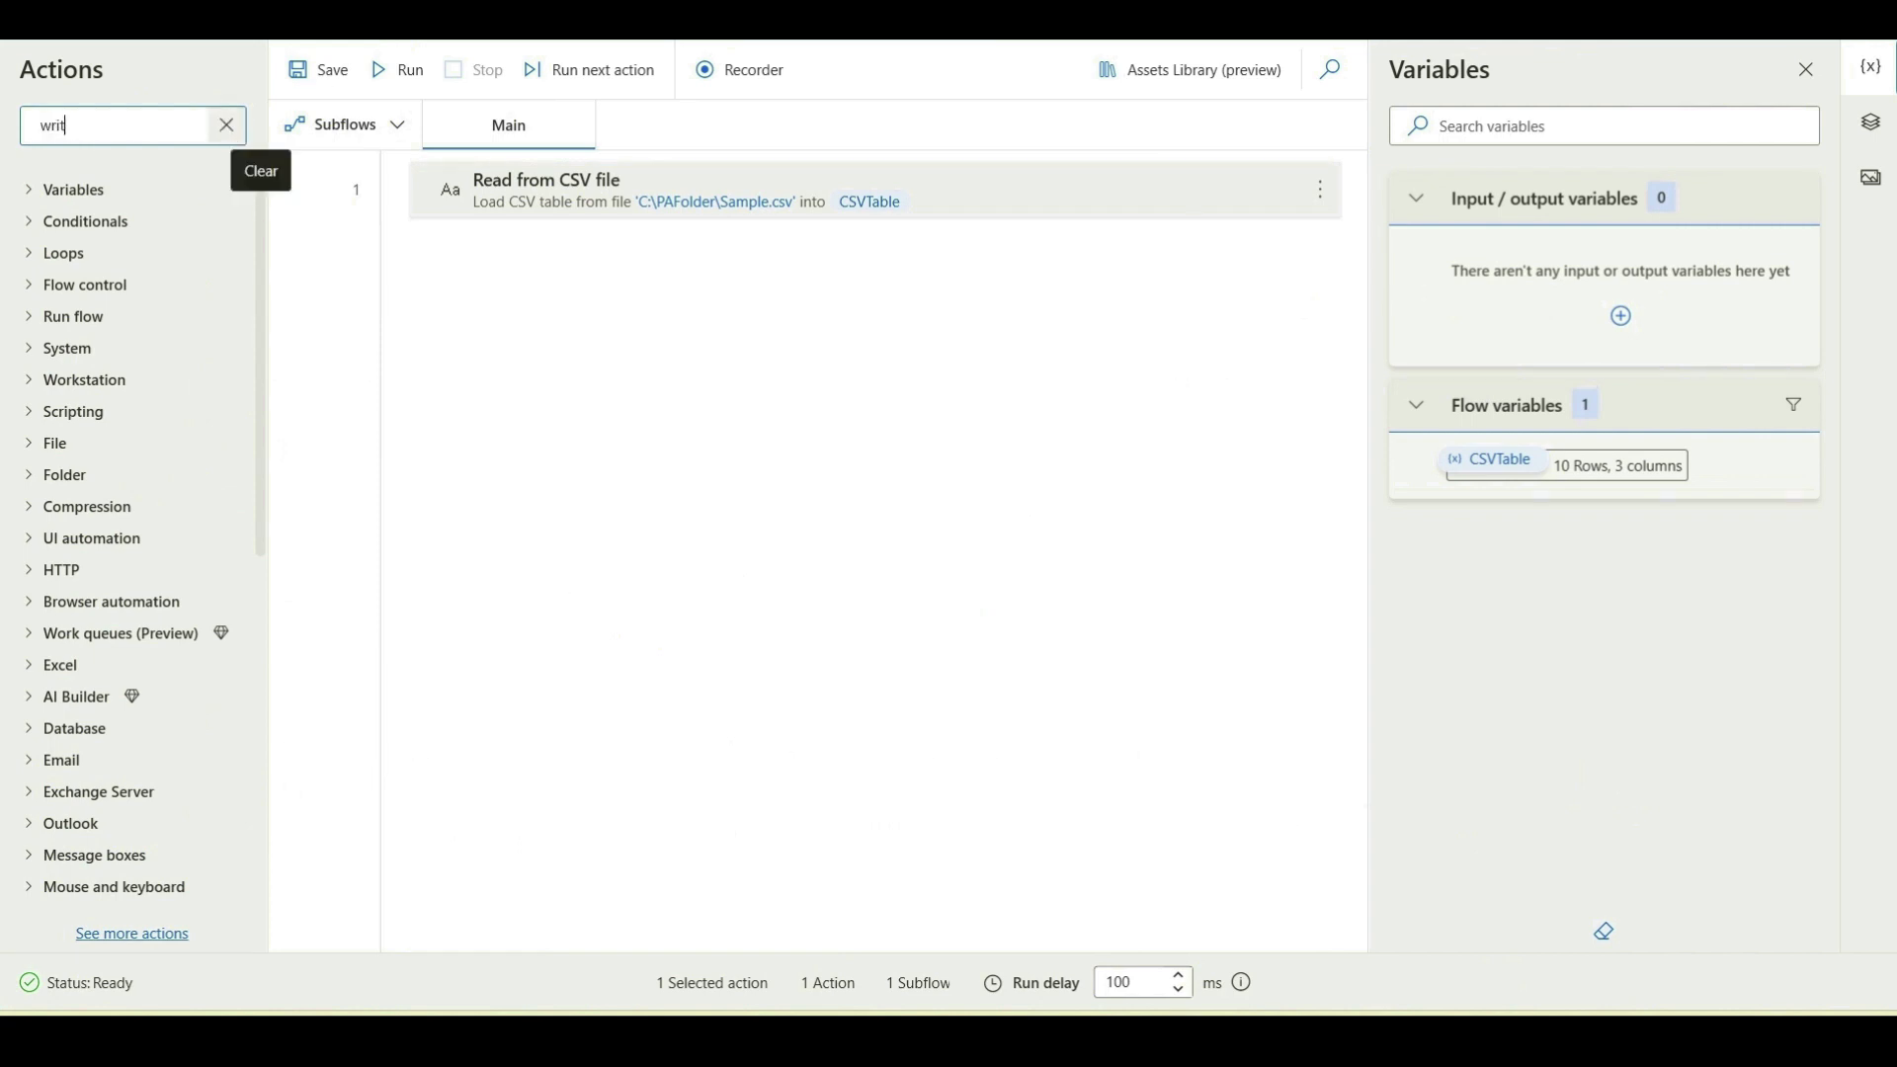
text(e to csv)
drag(187, 217, 613, 308)
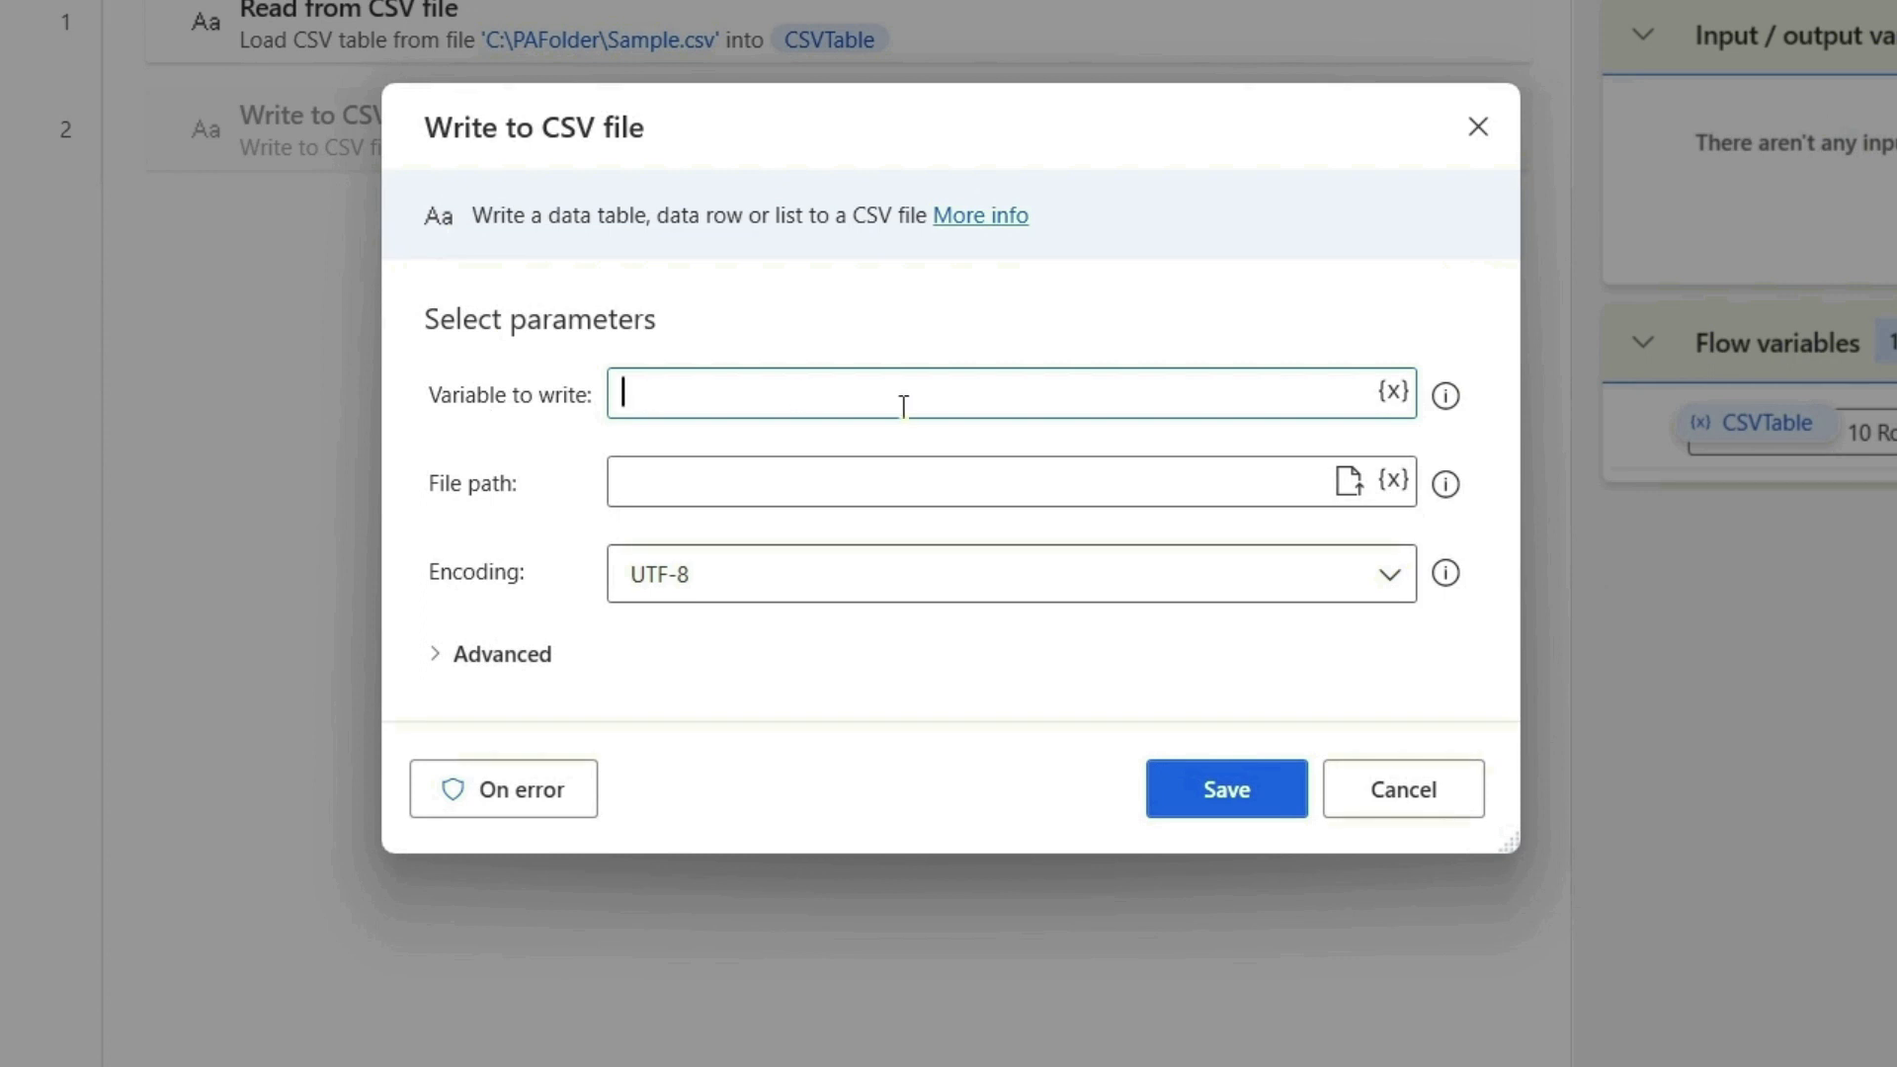
Set CSVTable as the variable to write and C:\PAFolder\Sample1.csv as the file path in the Write to CSV file action.
click(1392, 392)
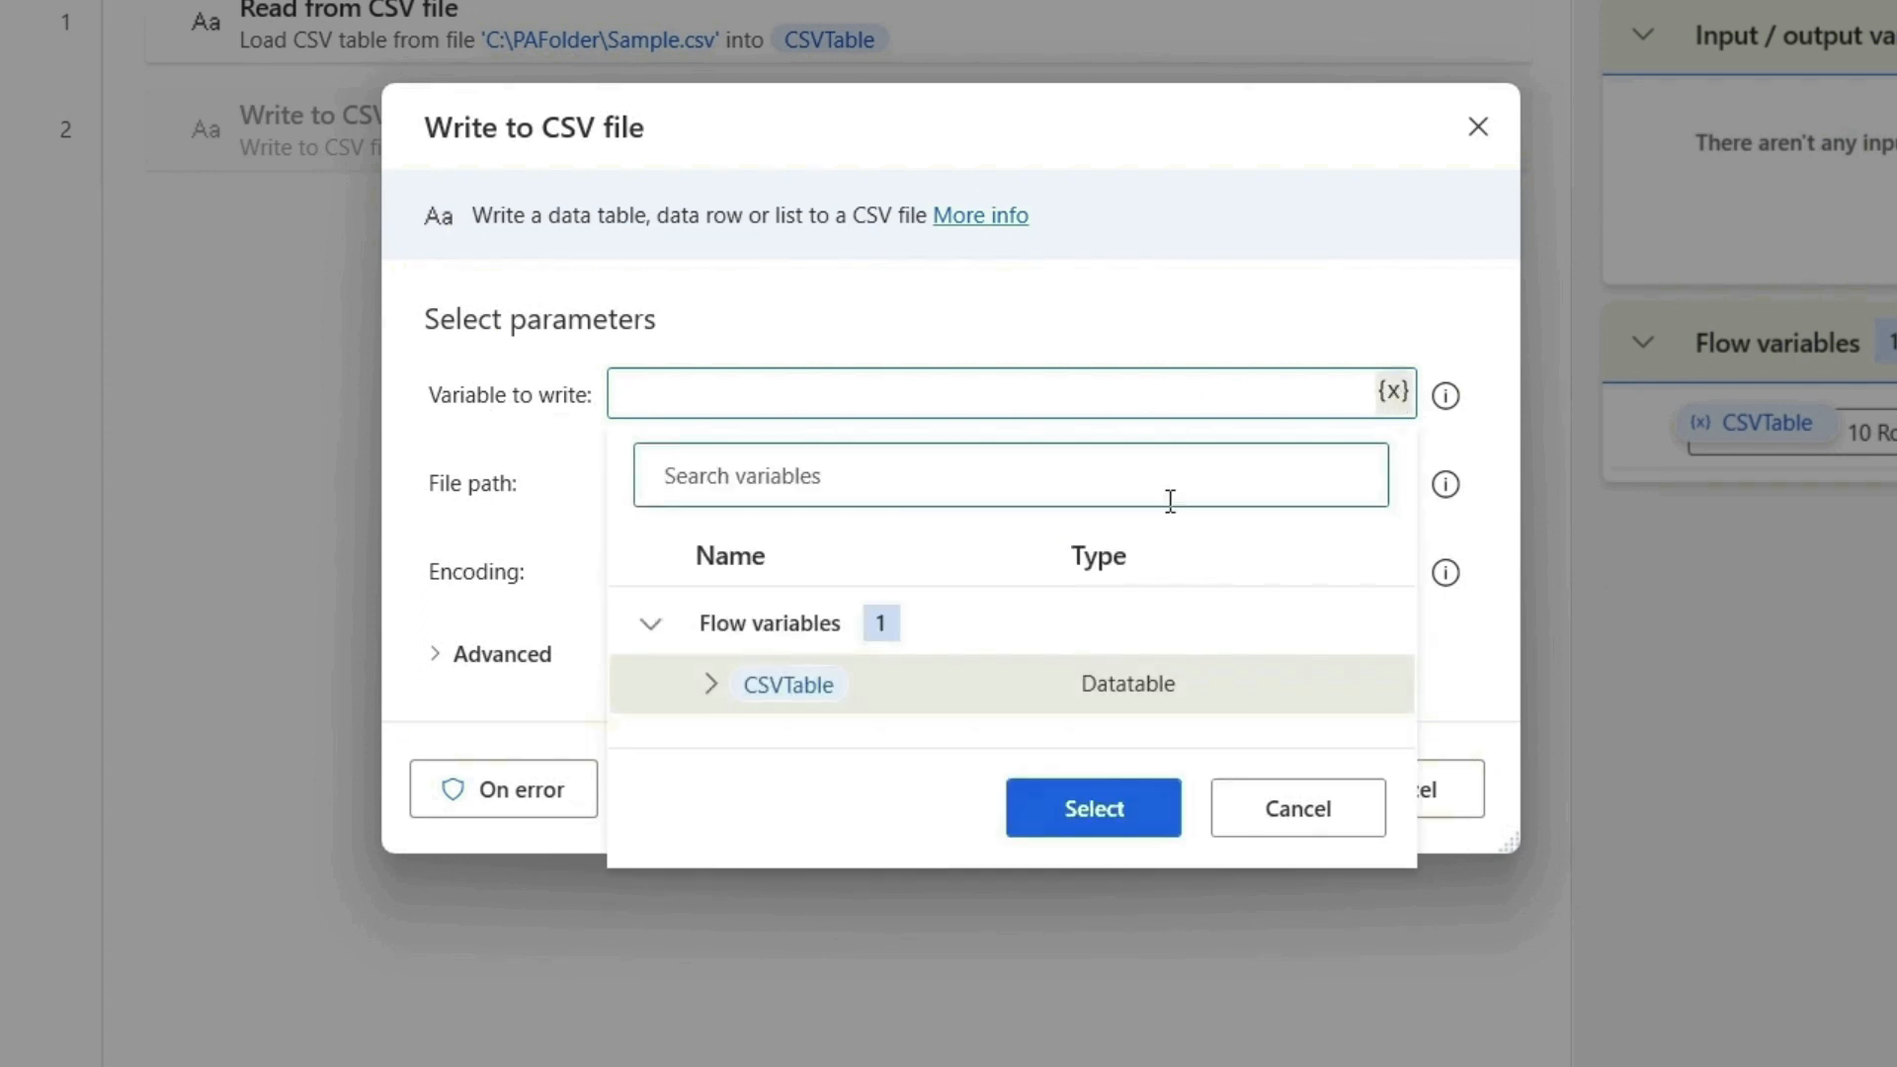
click(1093, 800)
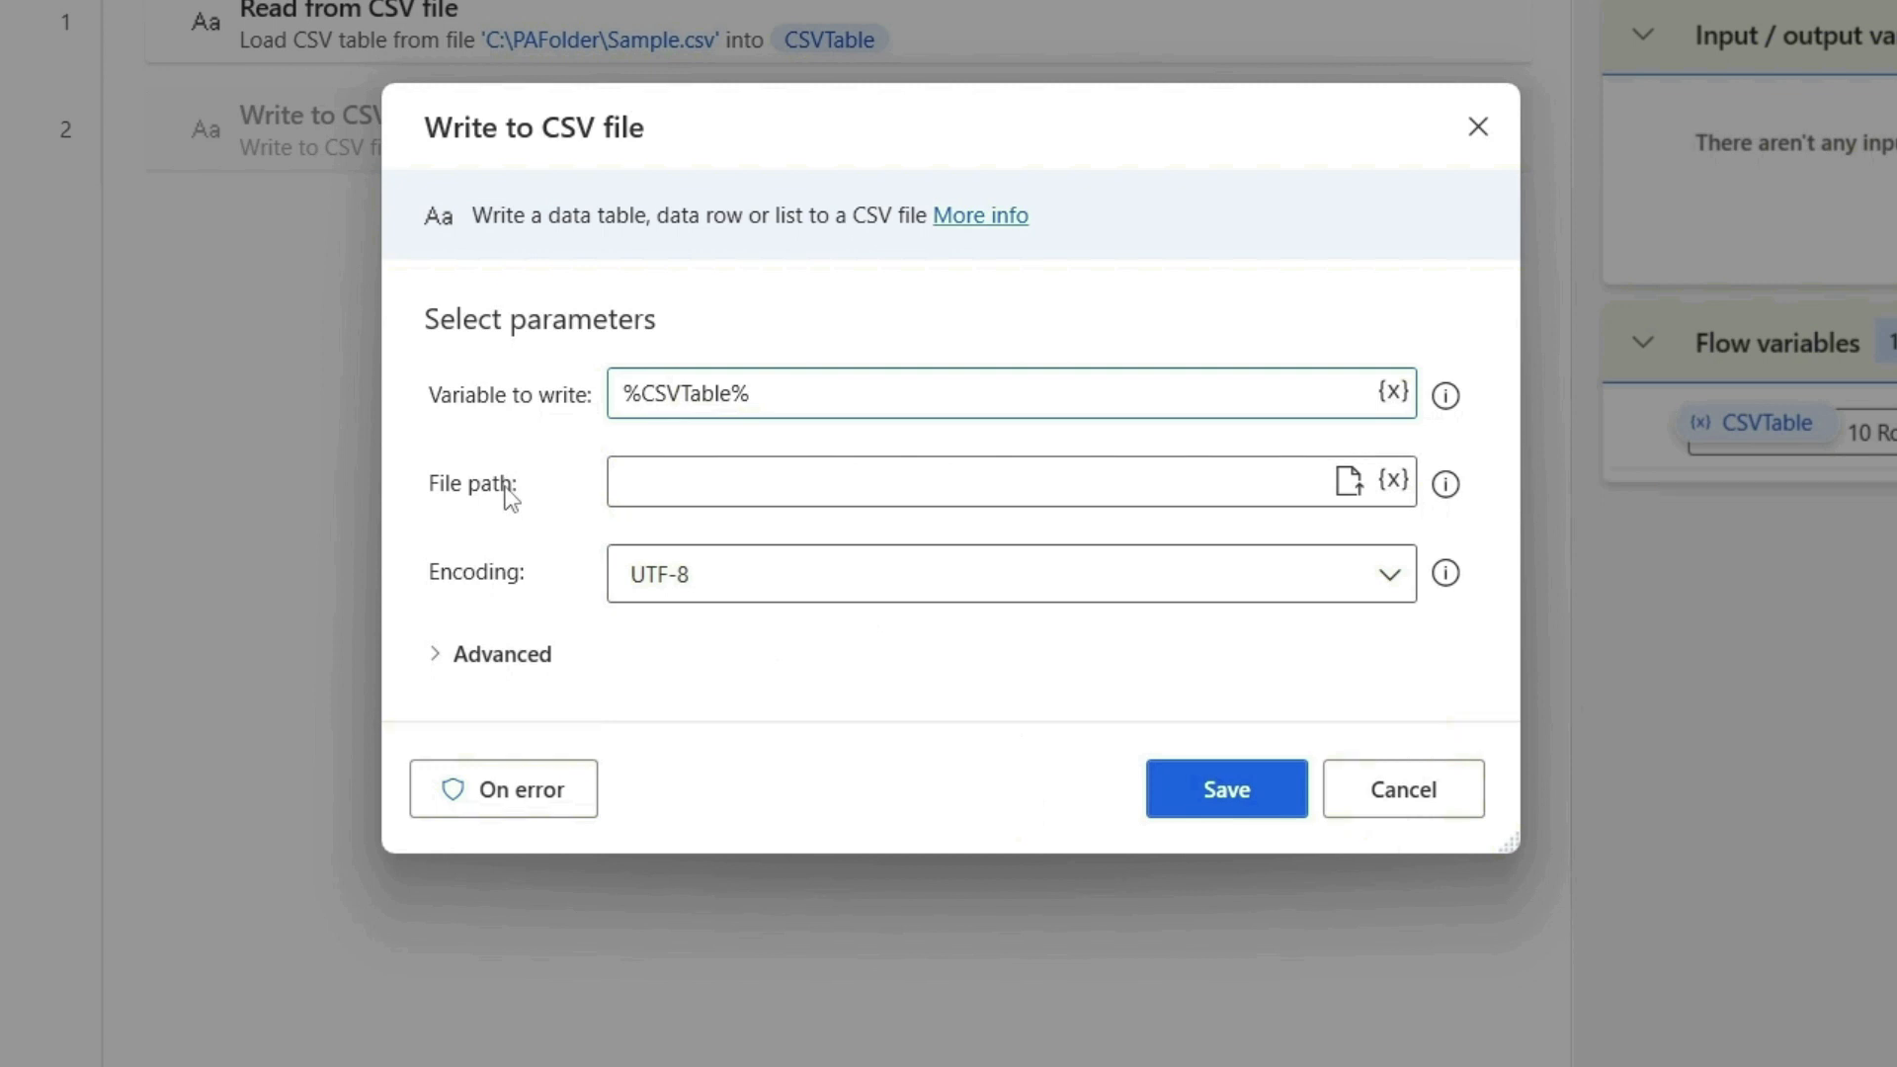
click(1350, 486)
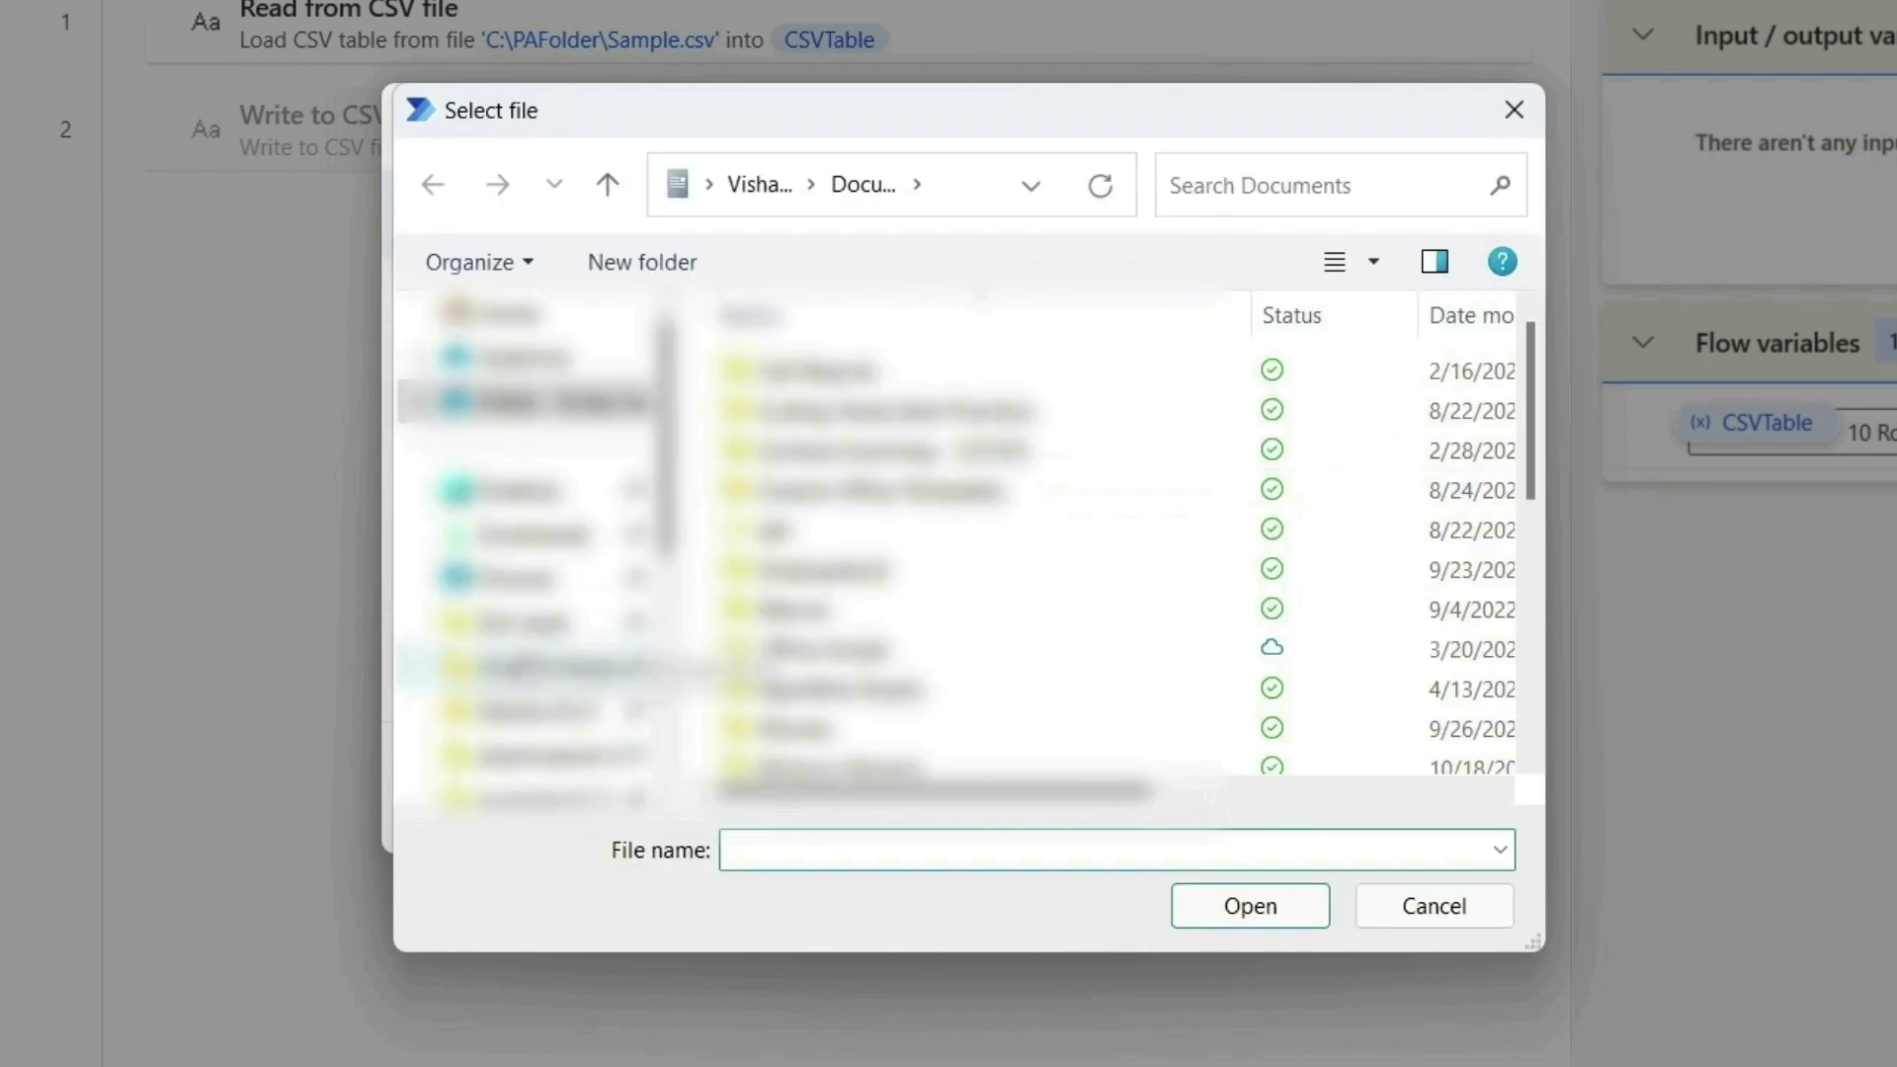
scroll(523, 668, down, 2)
click(521, 798)
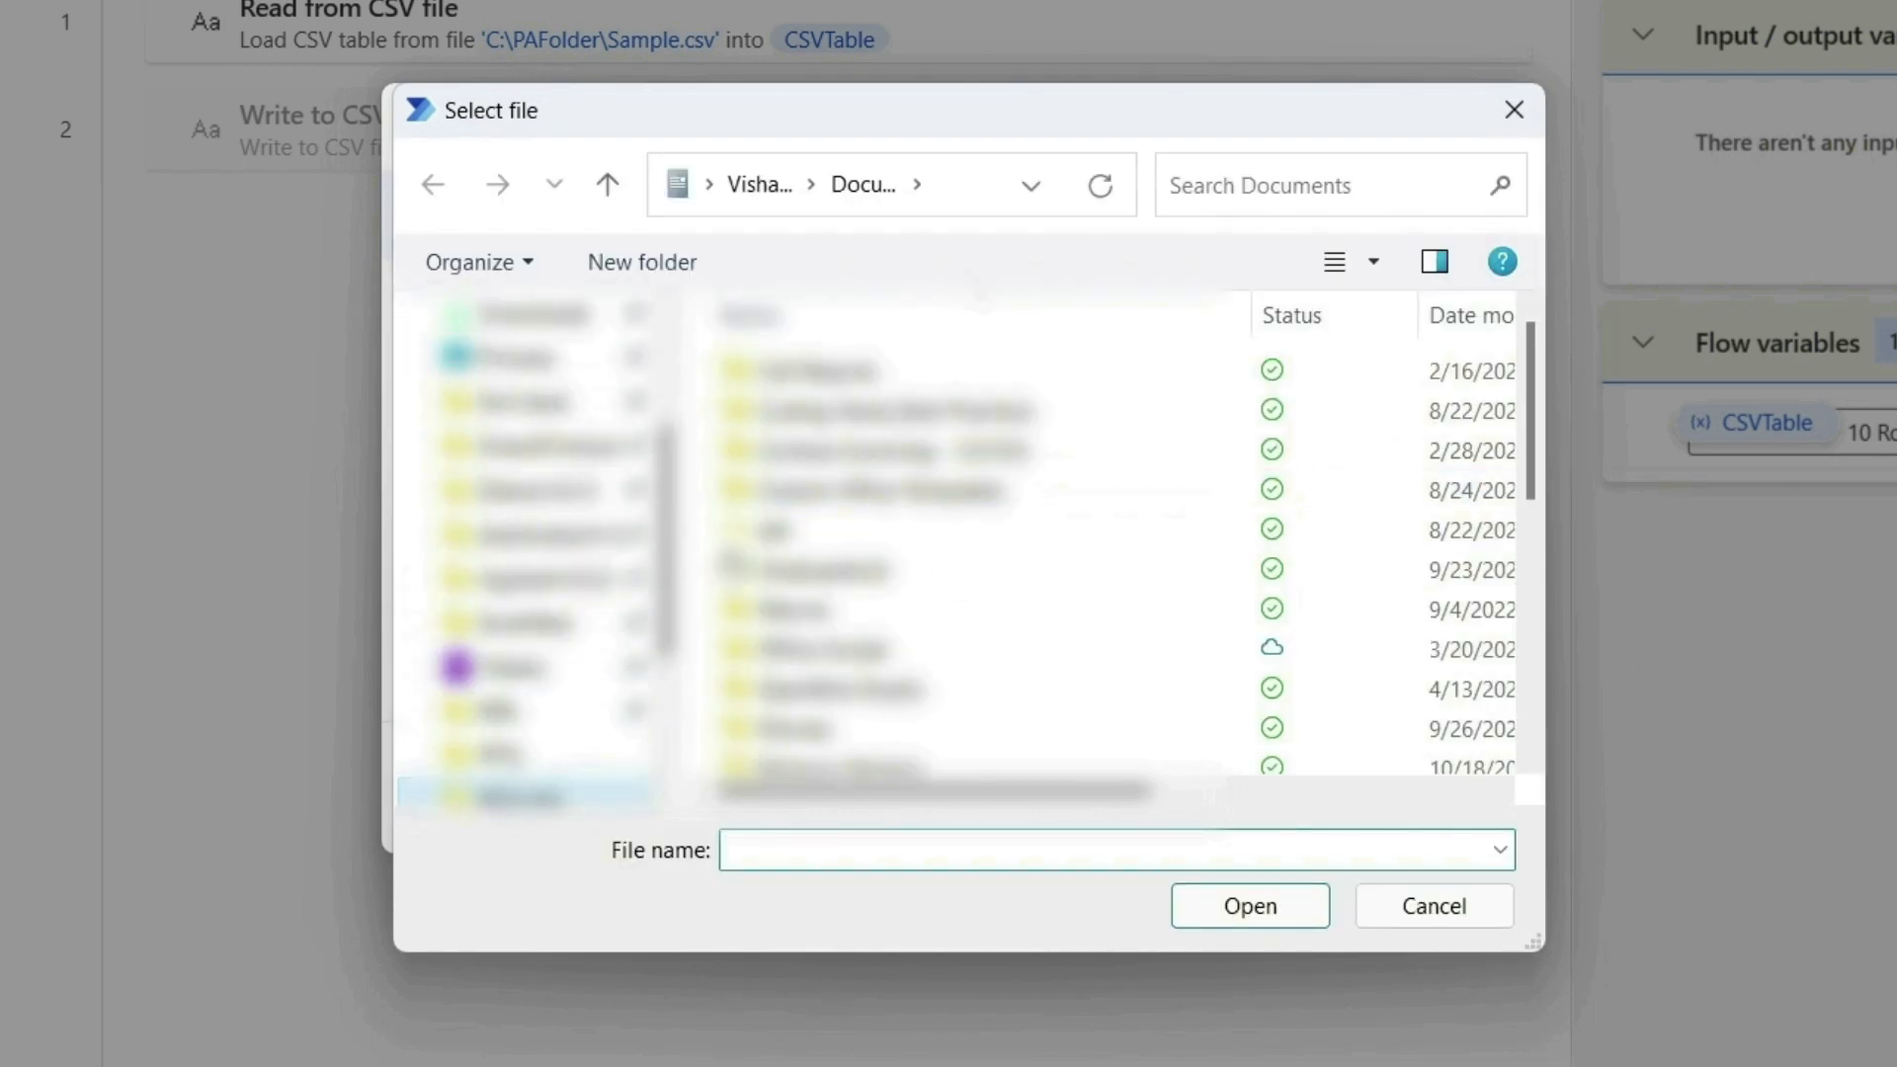
double_click(850, 445)
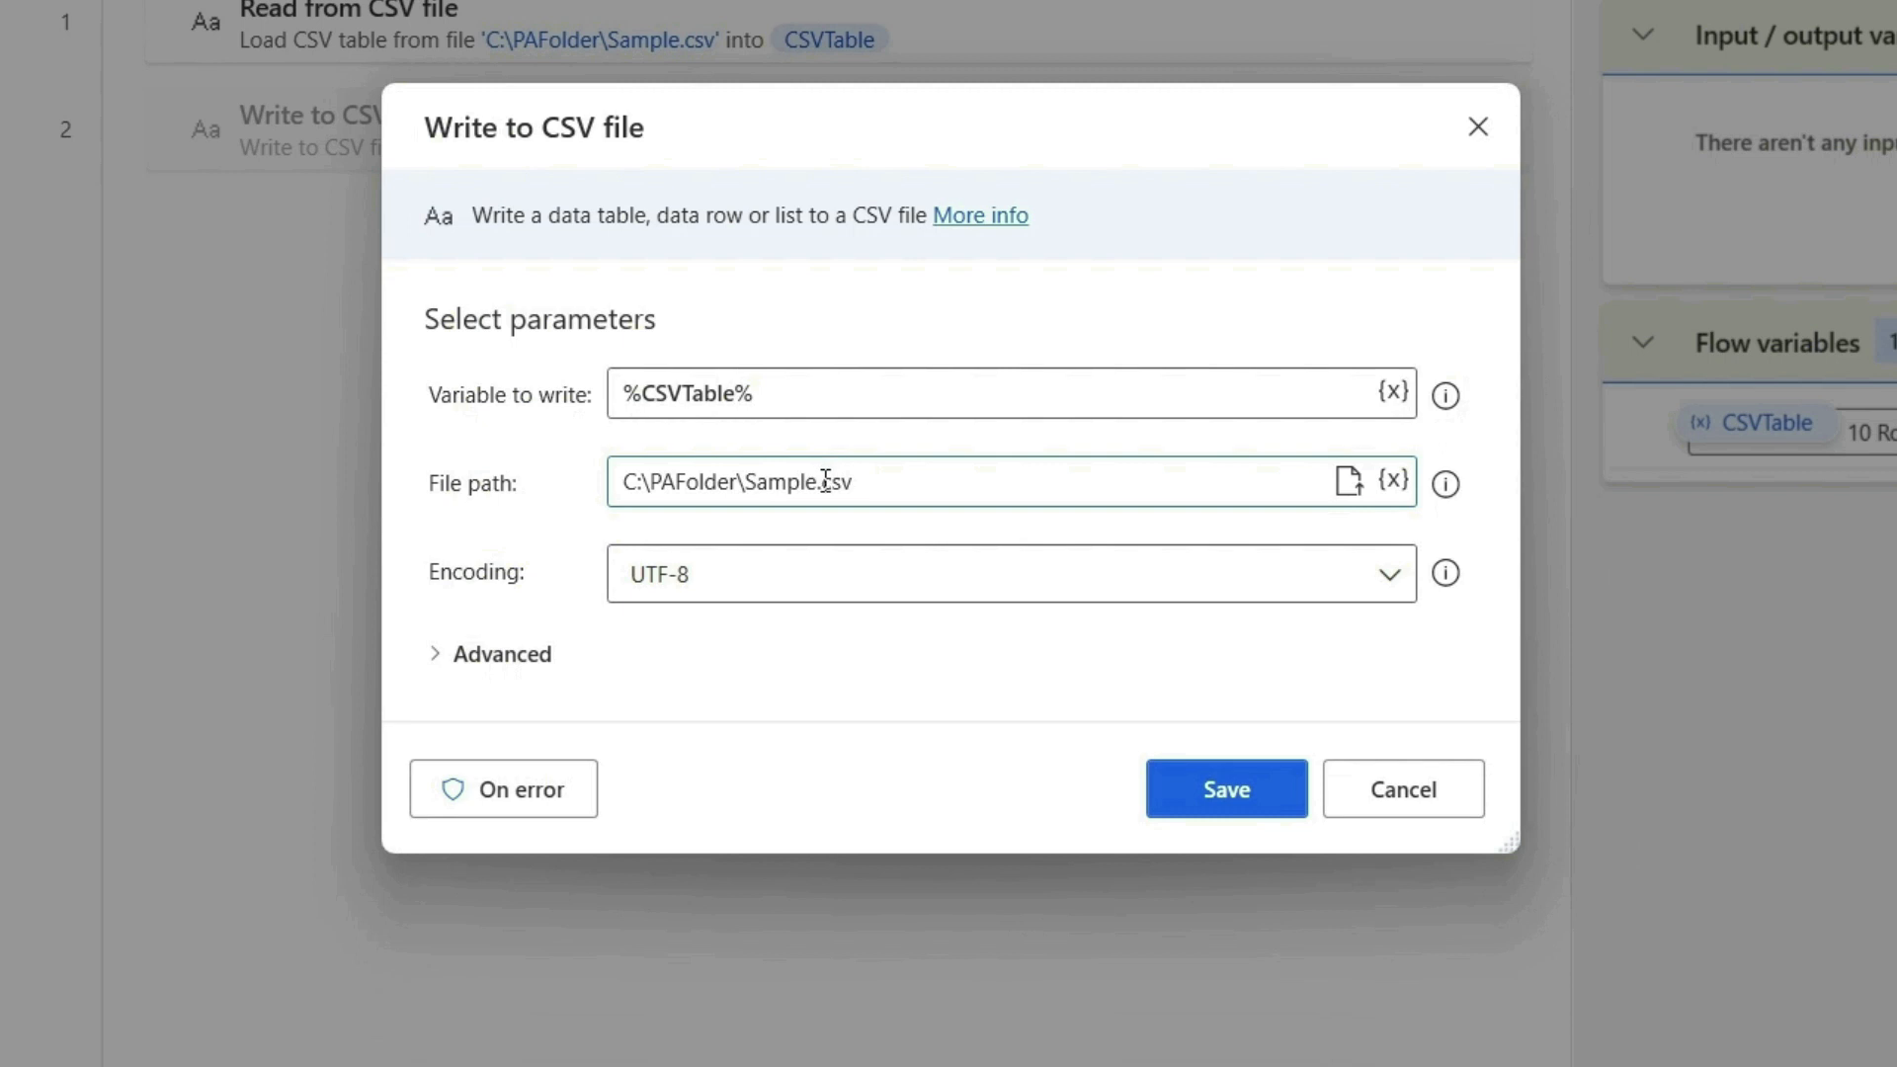
click(815, 481)
text(1)
Use UTF-8 encoding, include the column names, and overwrite existing content if the file exists.
click(663, 583)
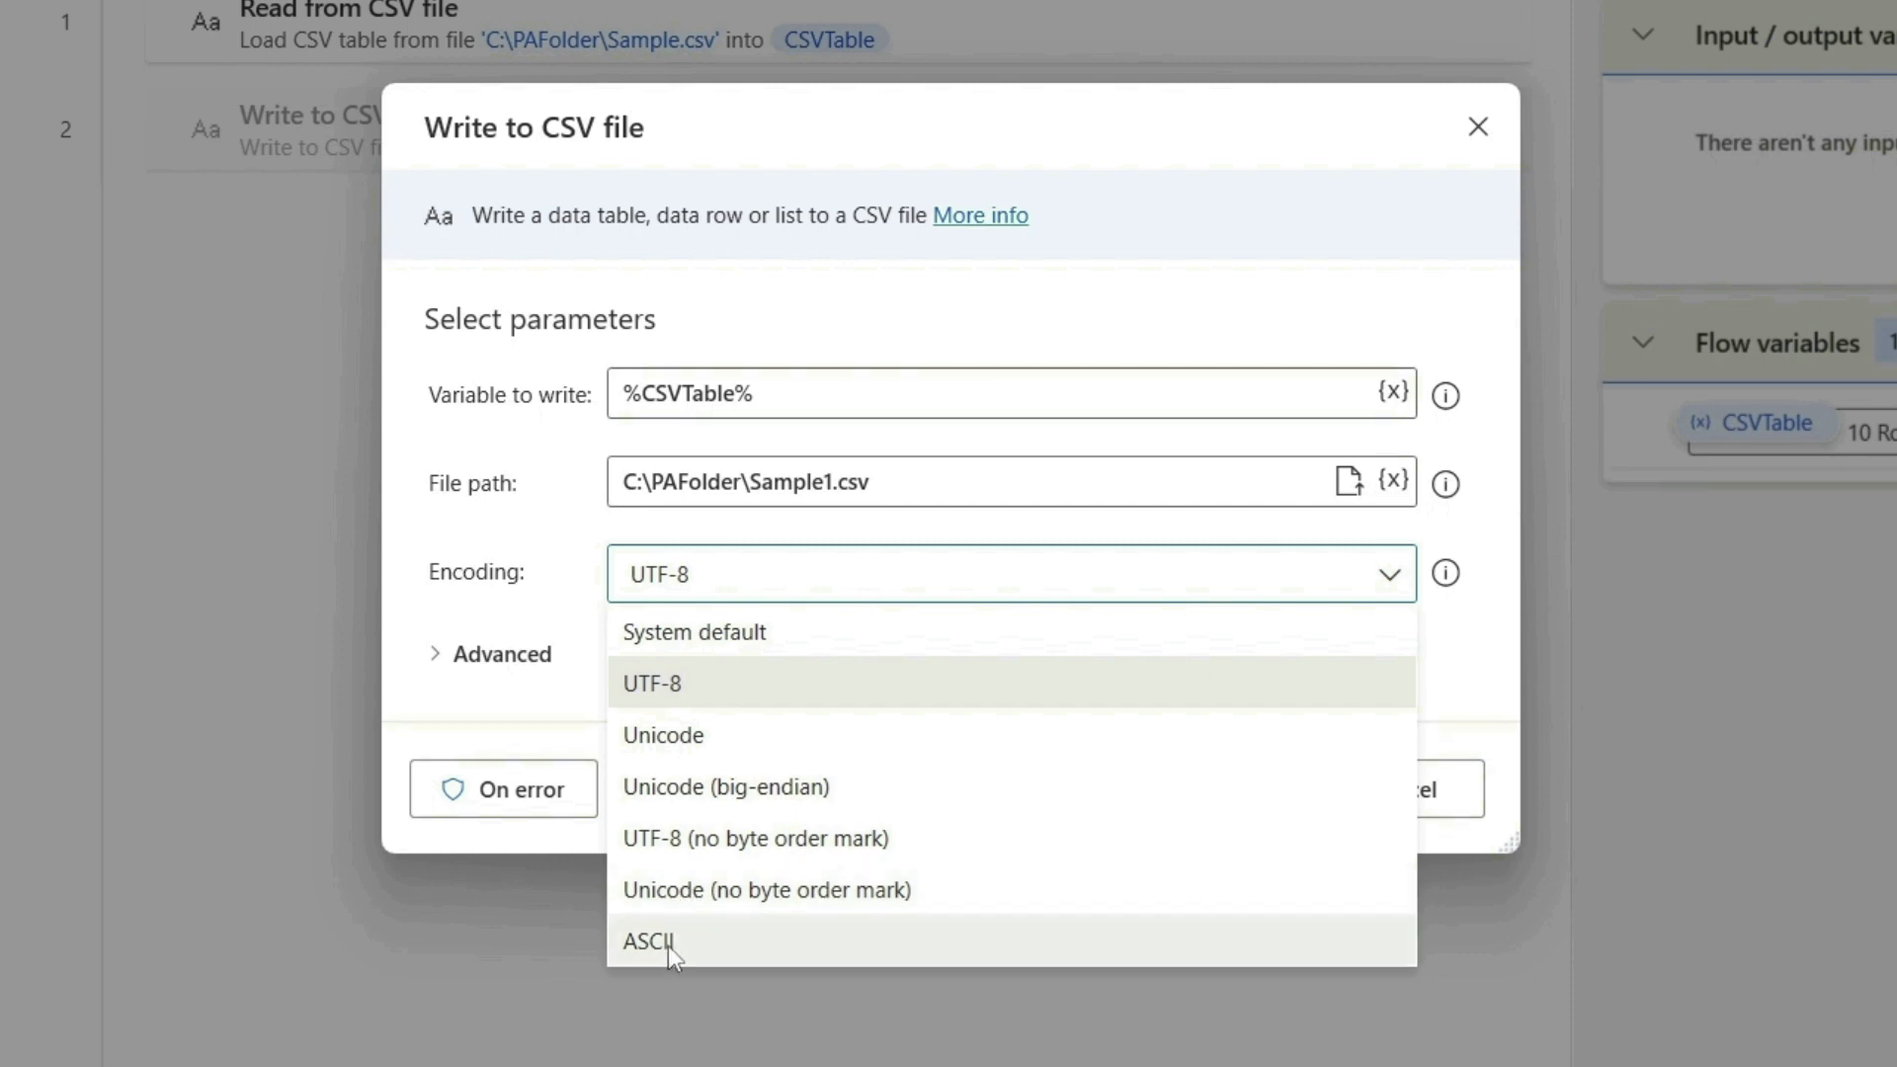
click(744, 590)
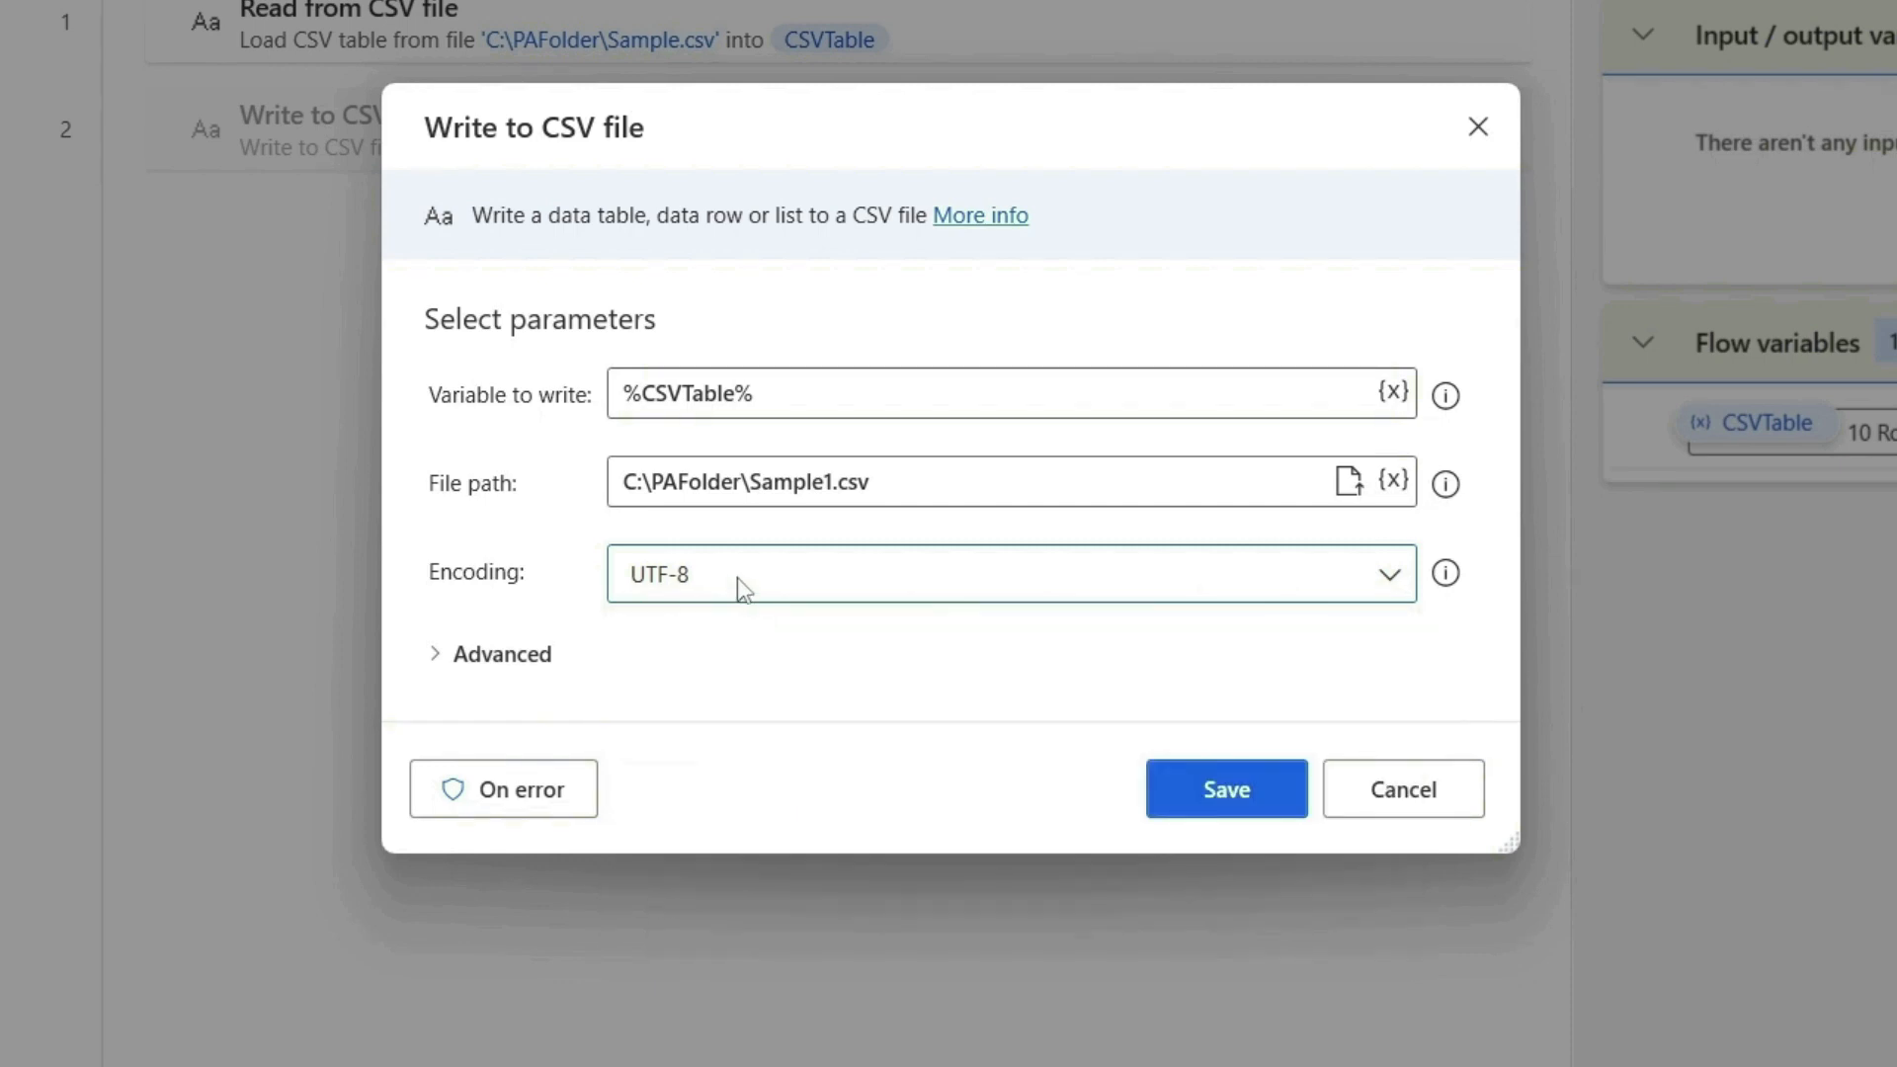
click(440, 657)
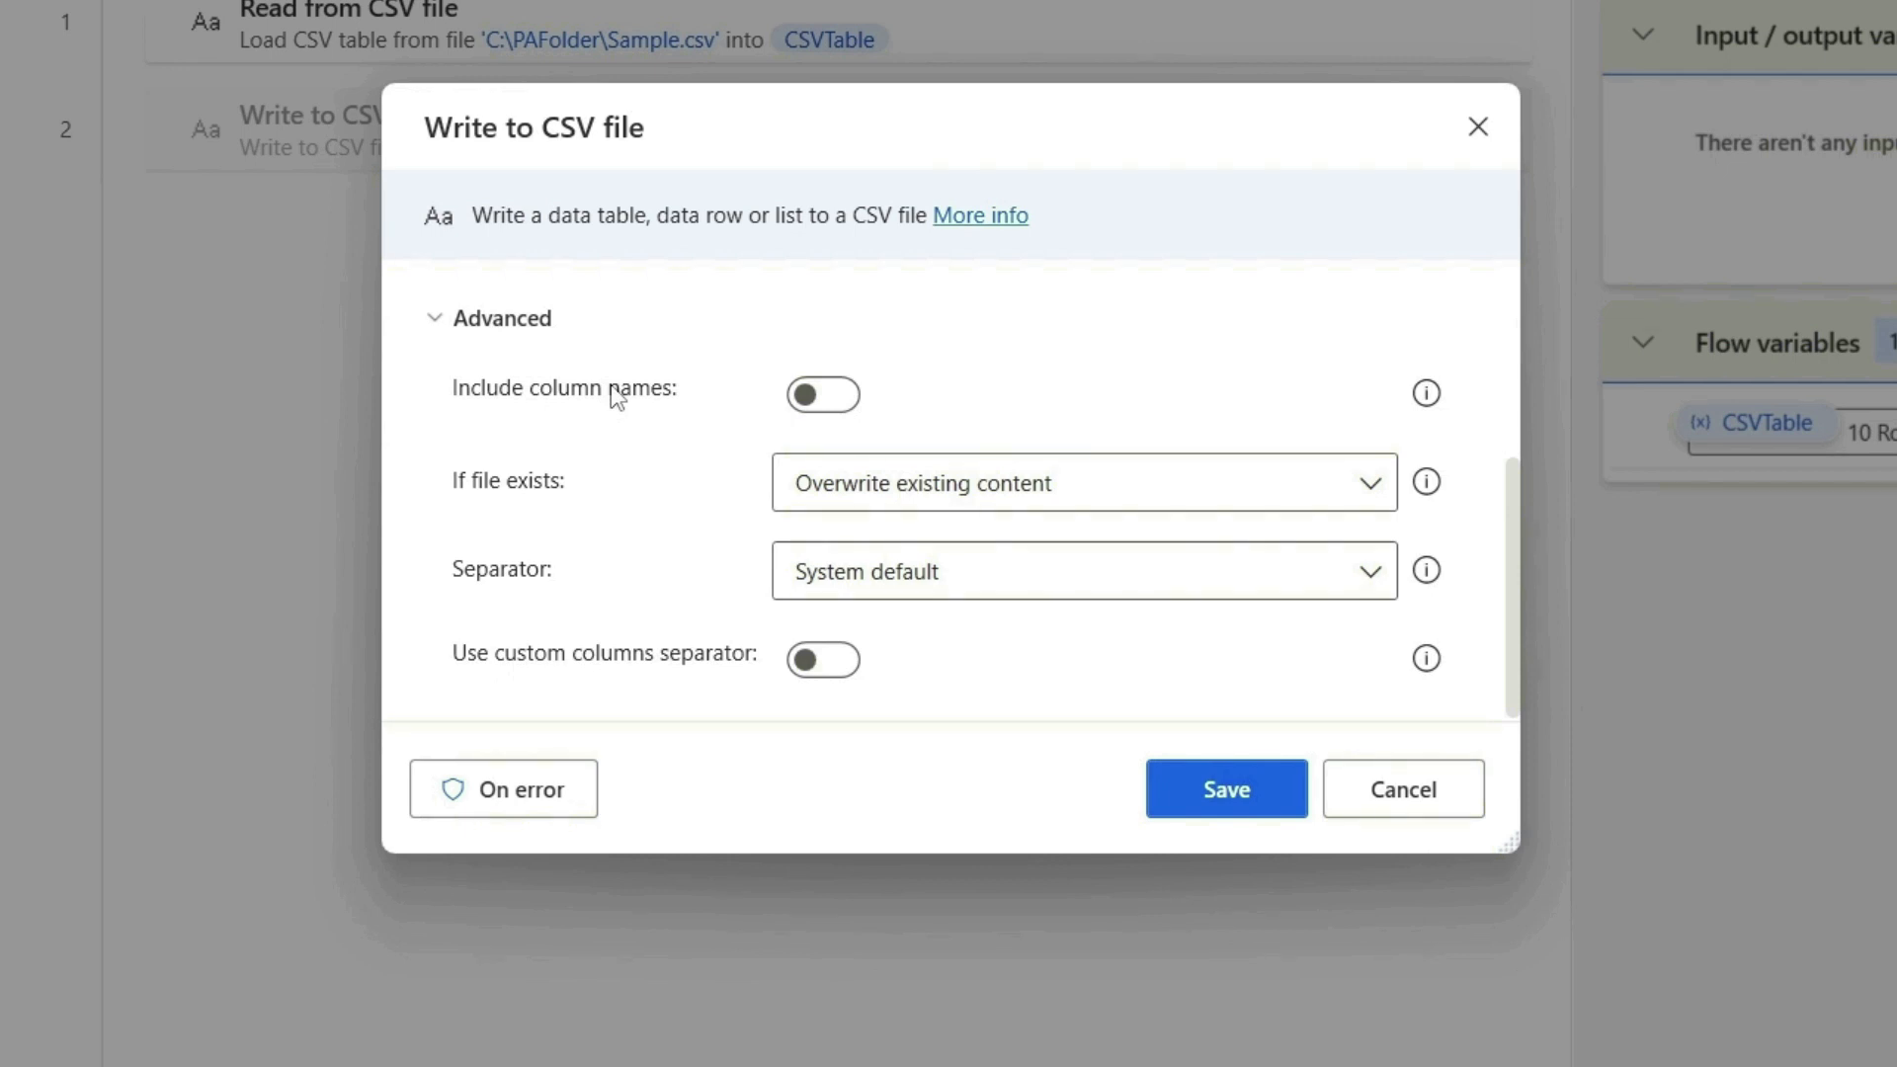
click(828, 398)
click(877, 504)
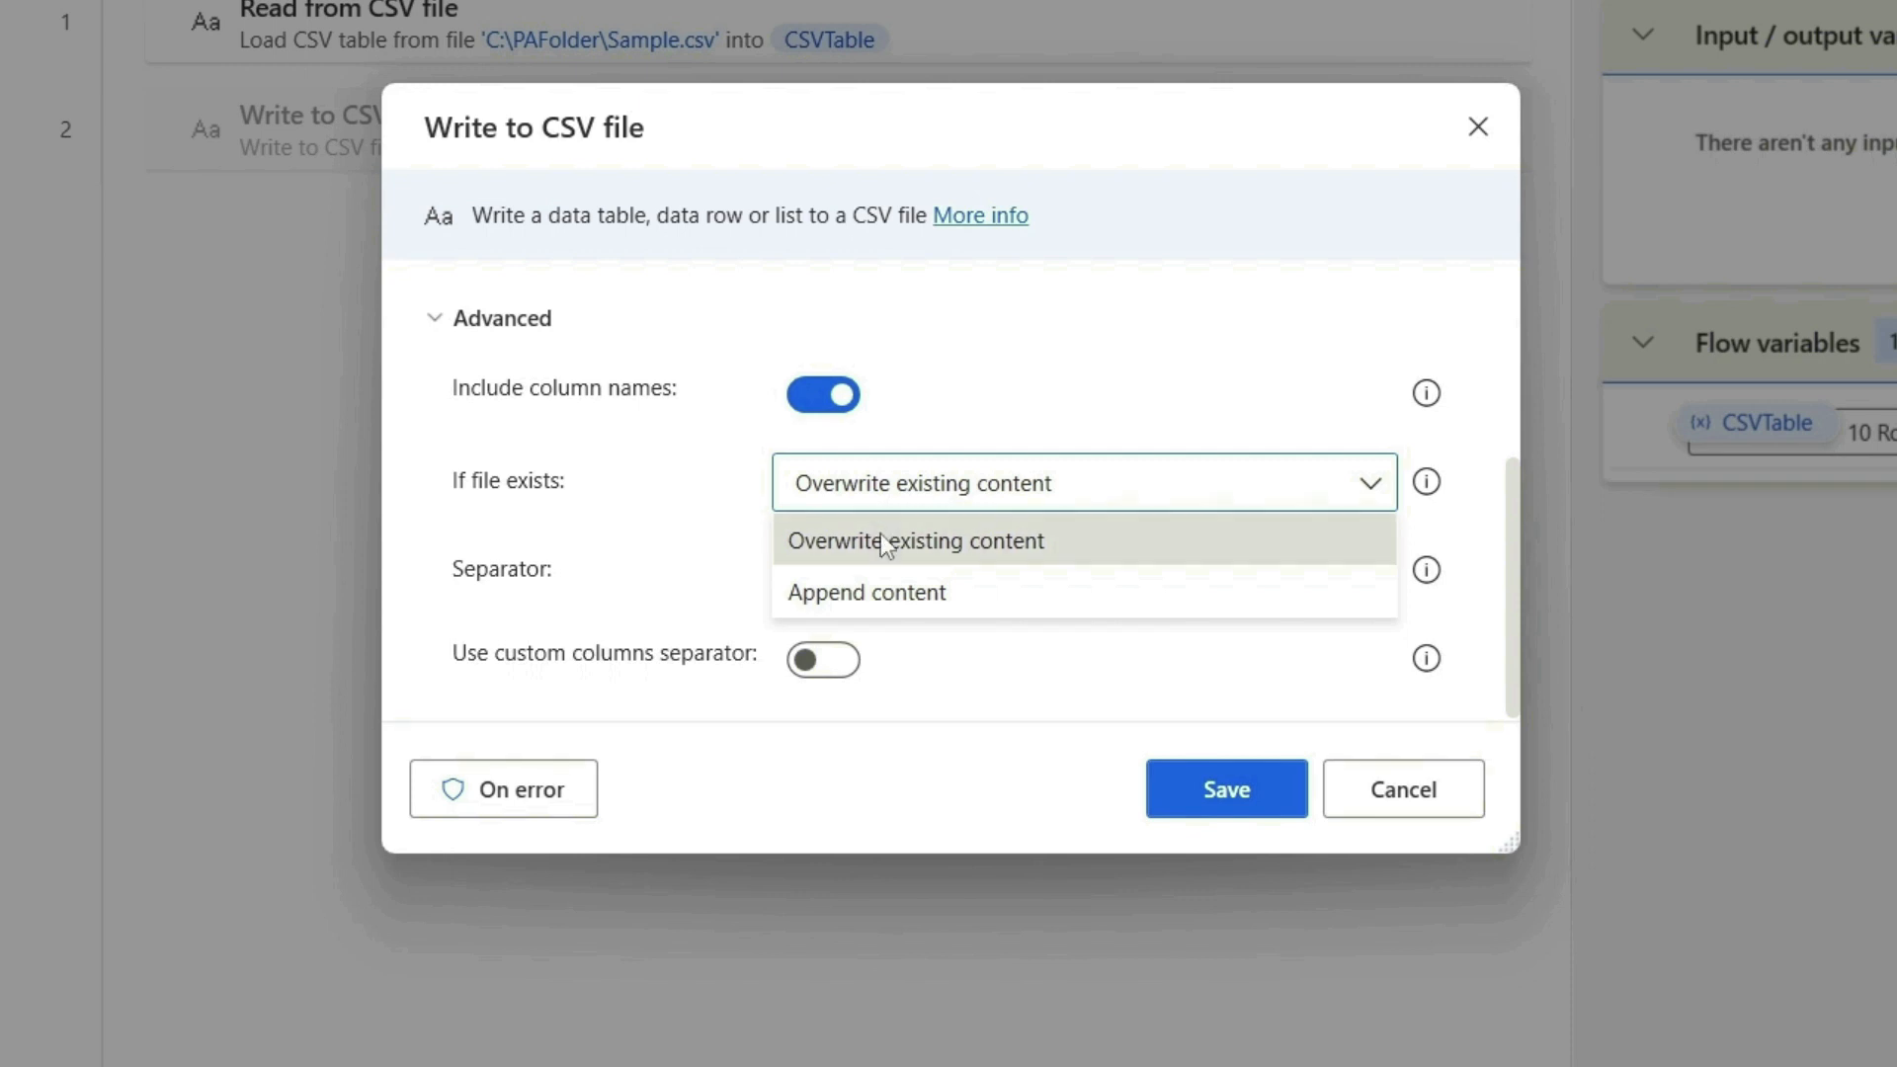
click(882, 539)
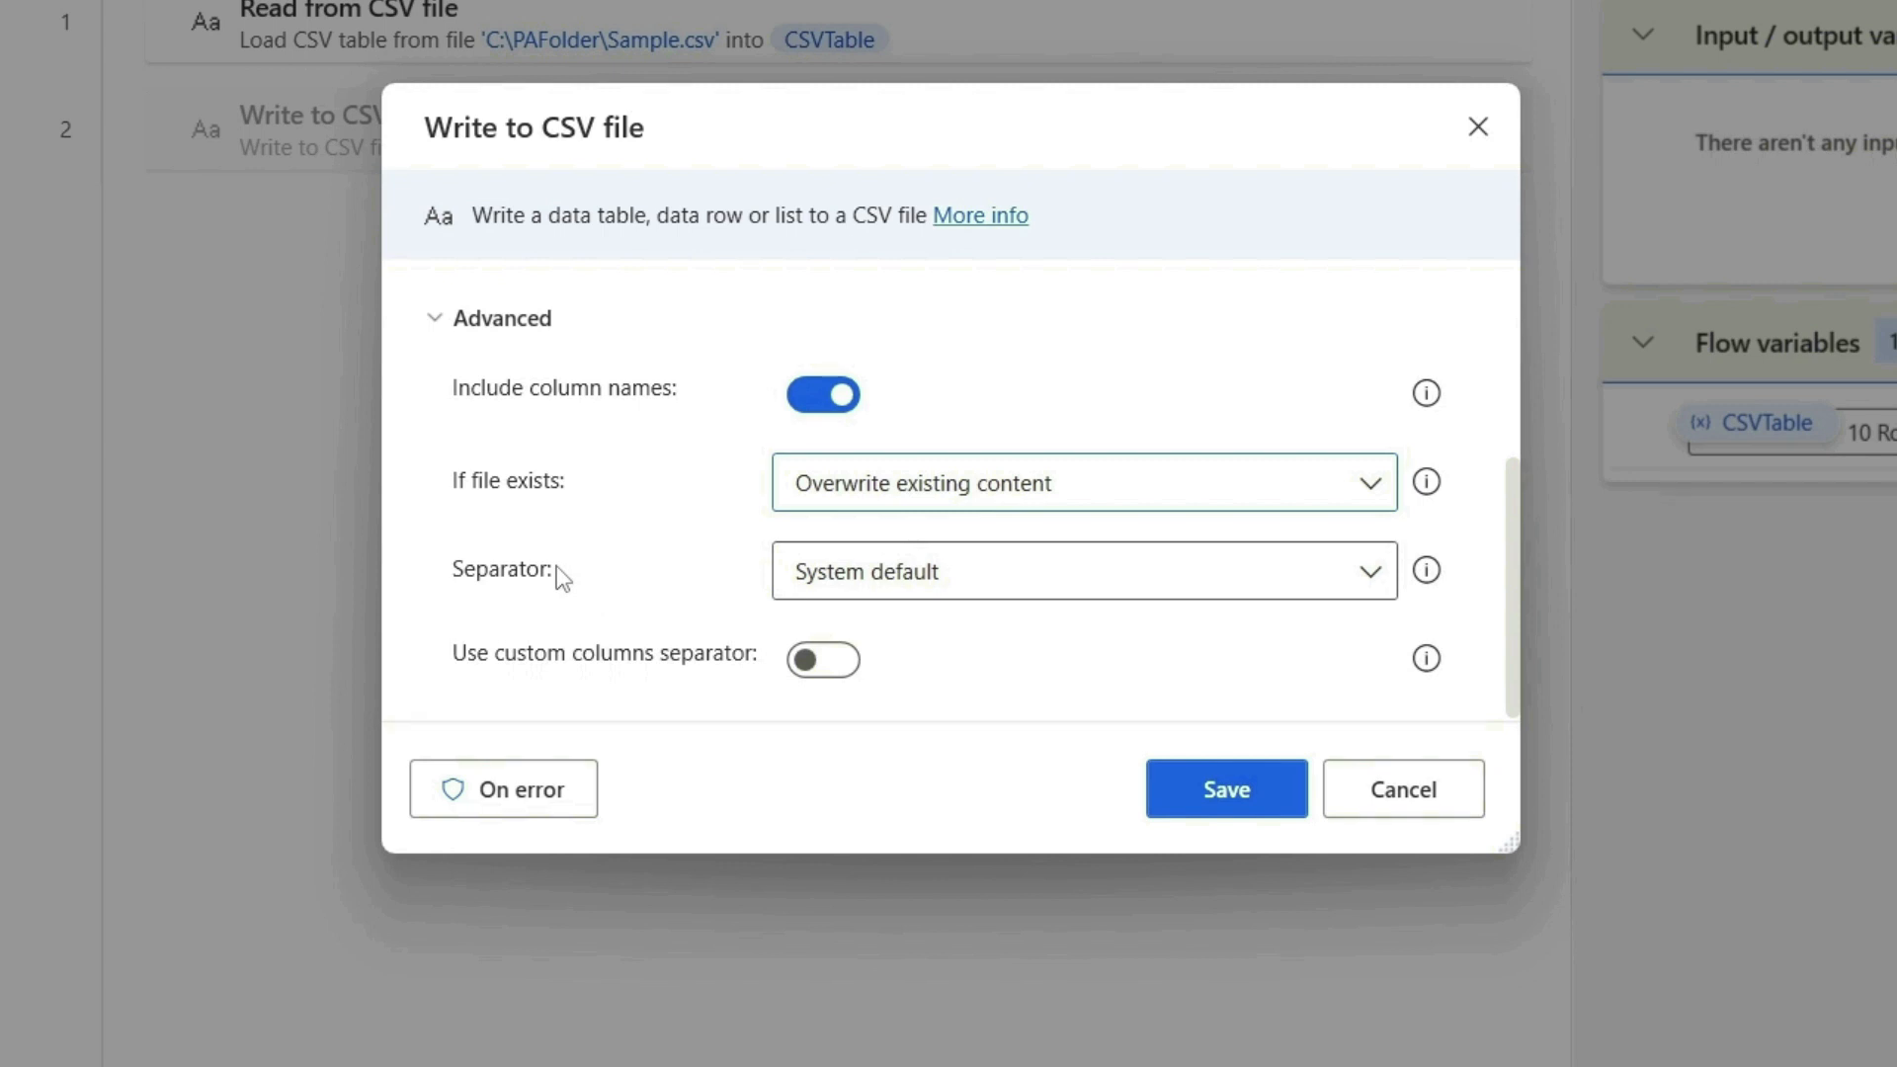
Review the available separators and the custom columns separator option of the Write to CSV file action.
click(924, 583)
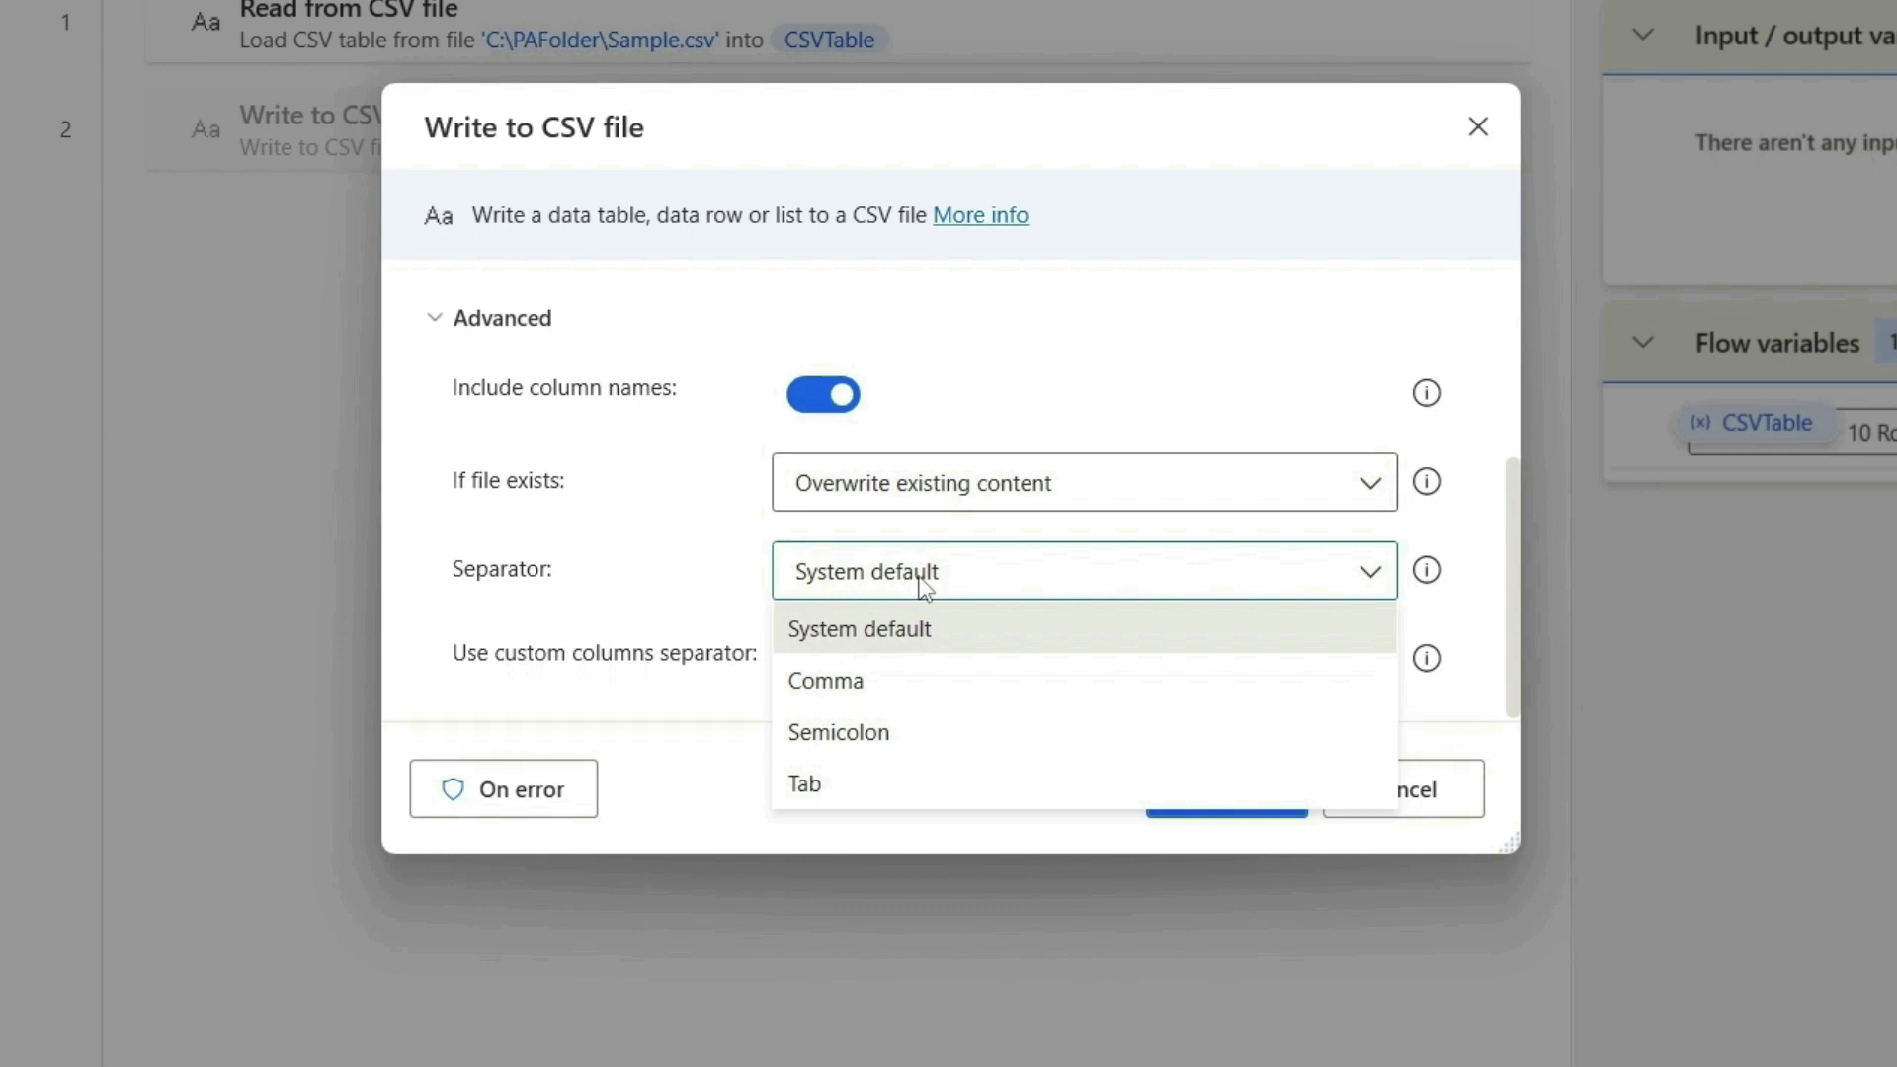
click(924, 583)
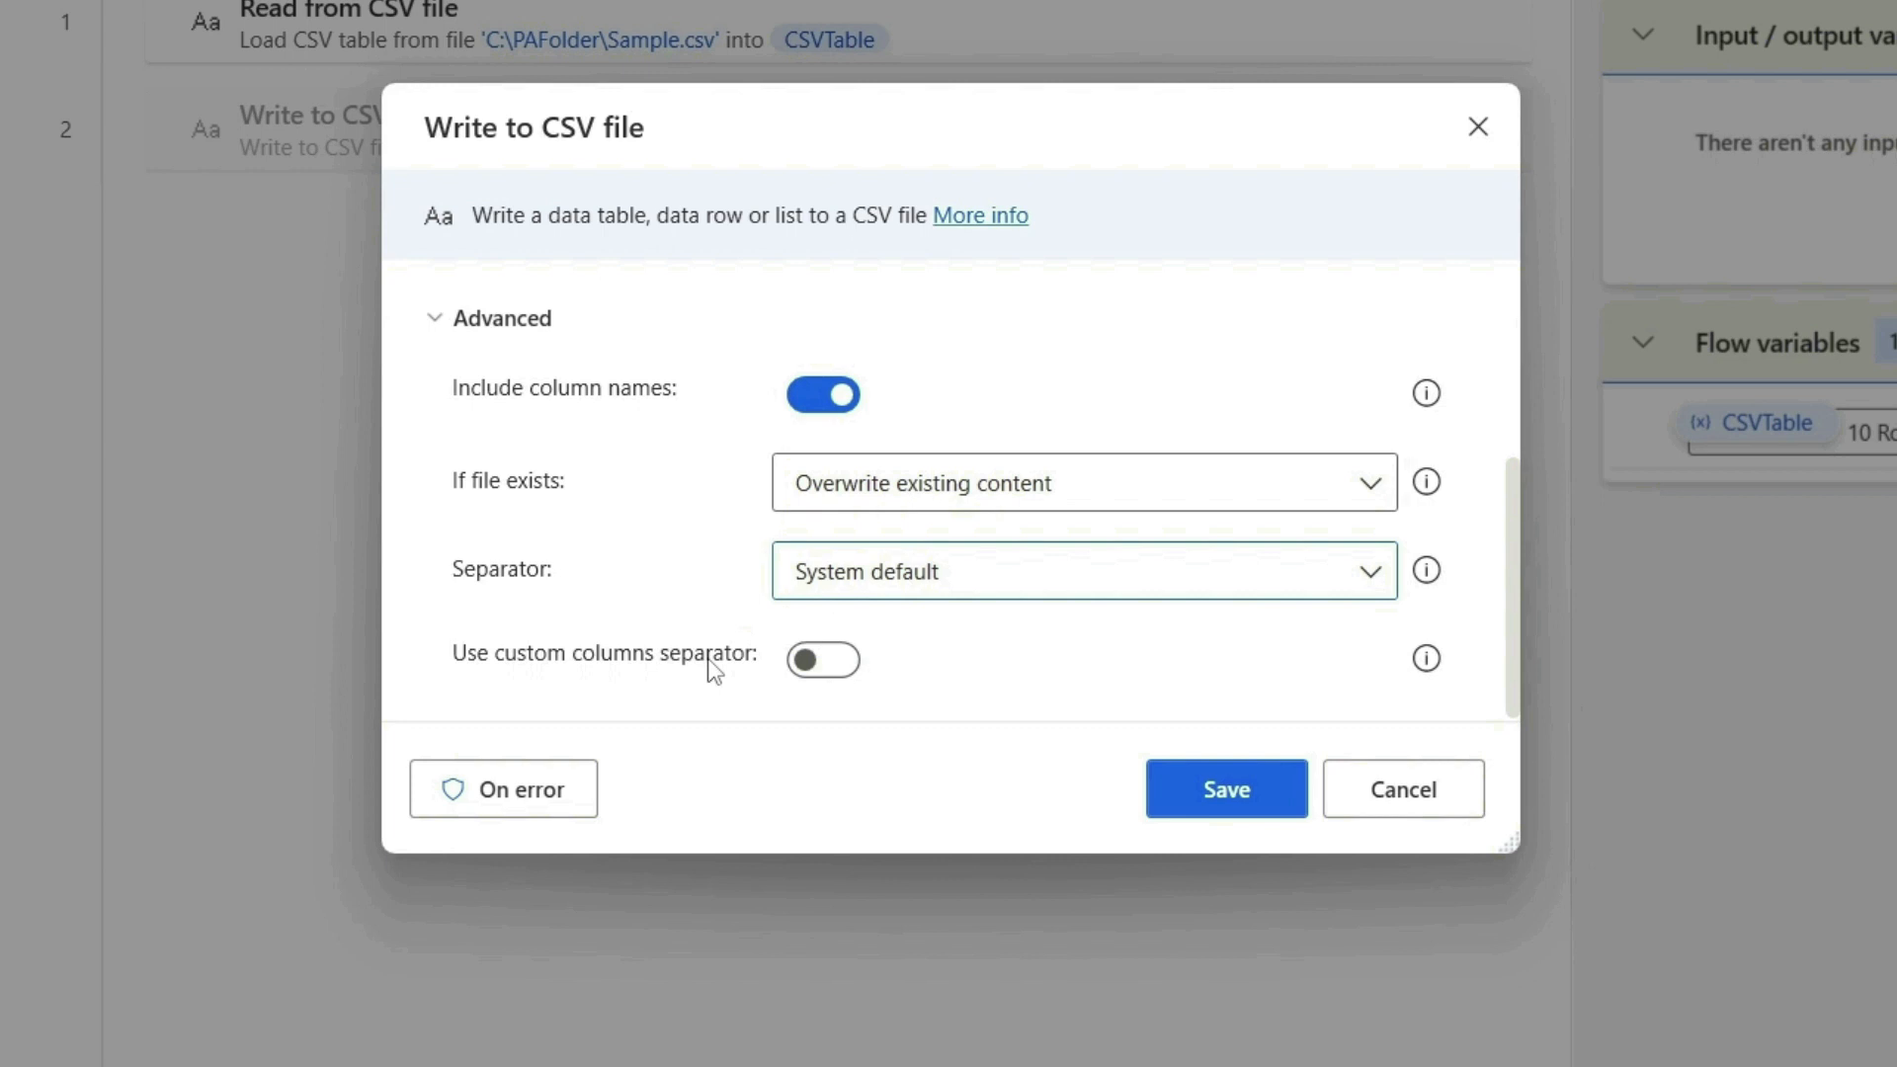
click(823, 660)
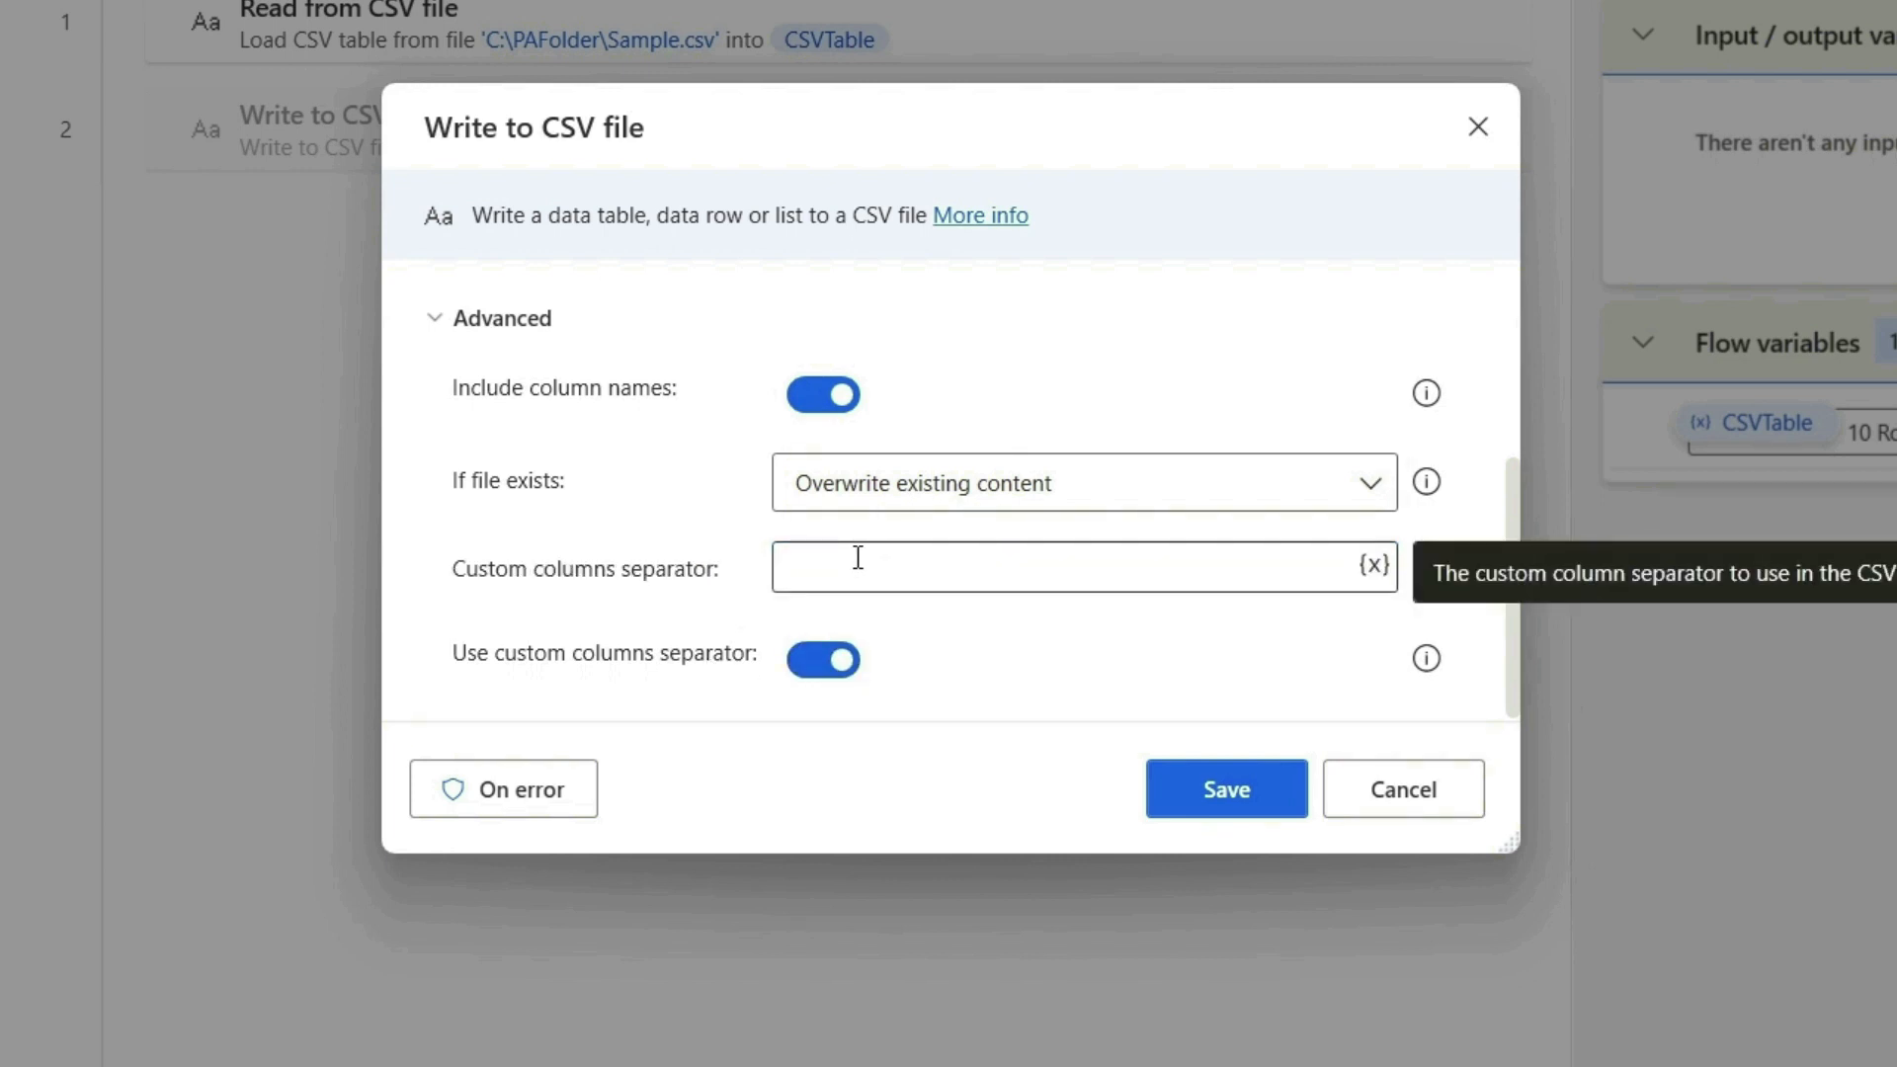
click(813, 664)
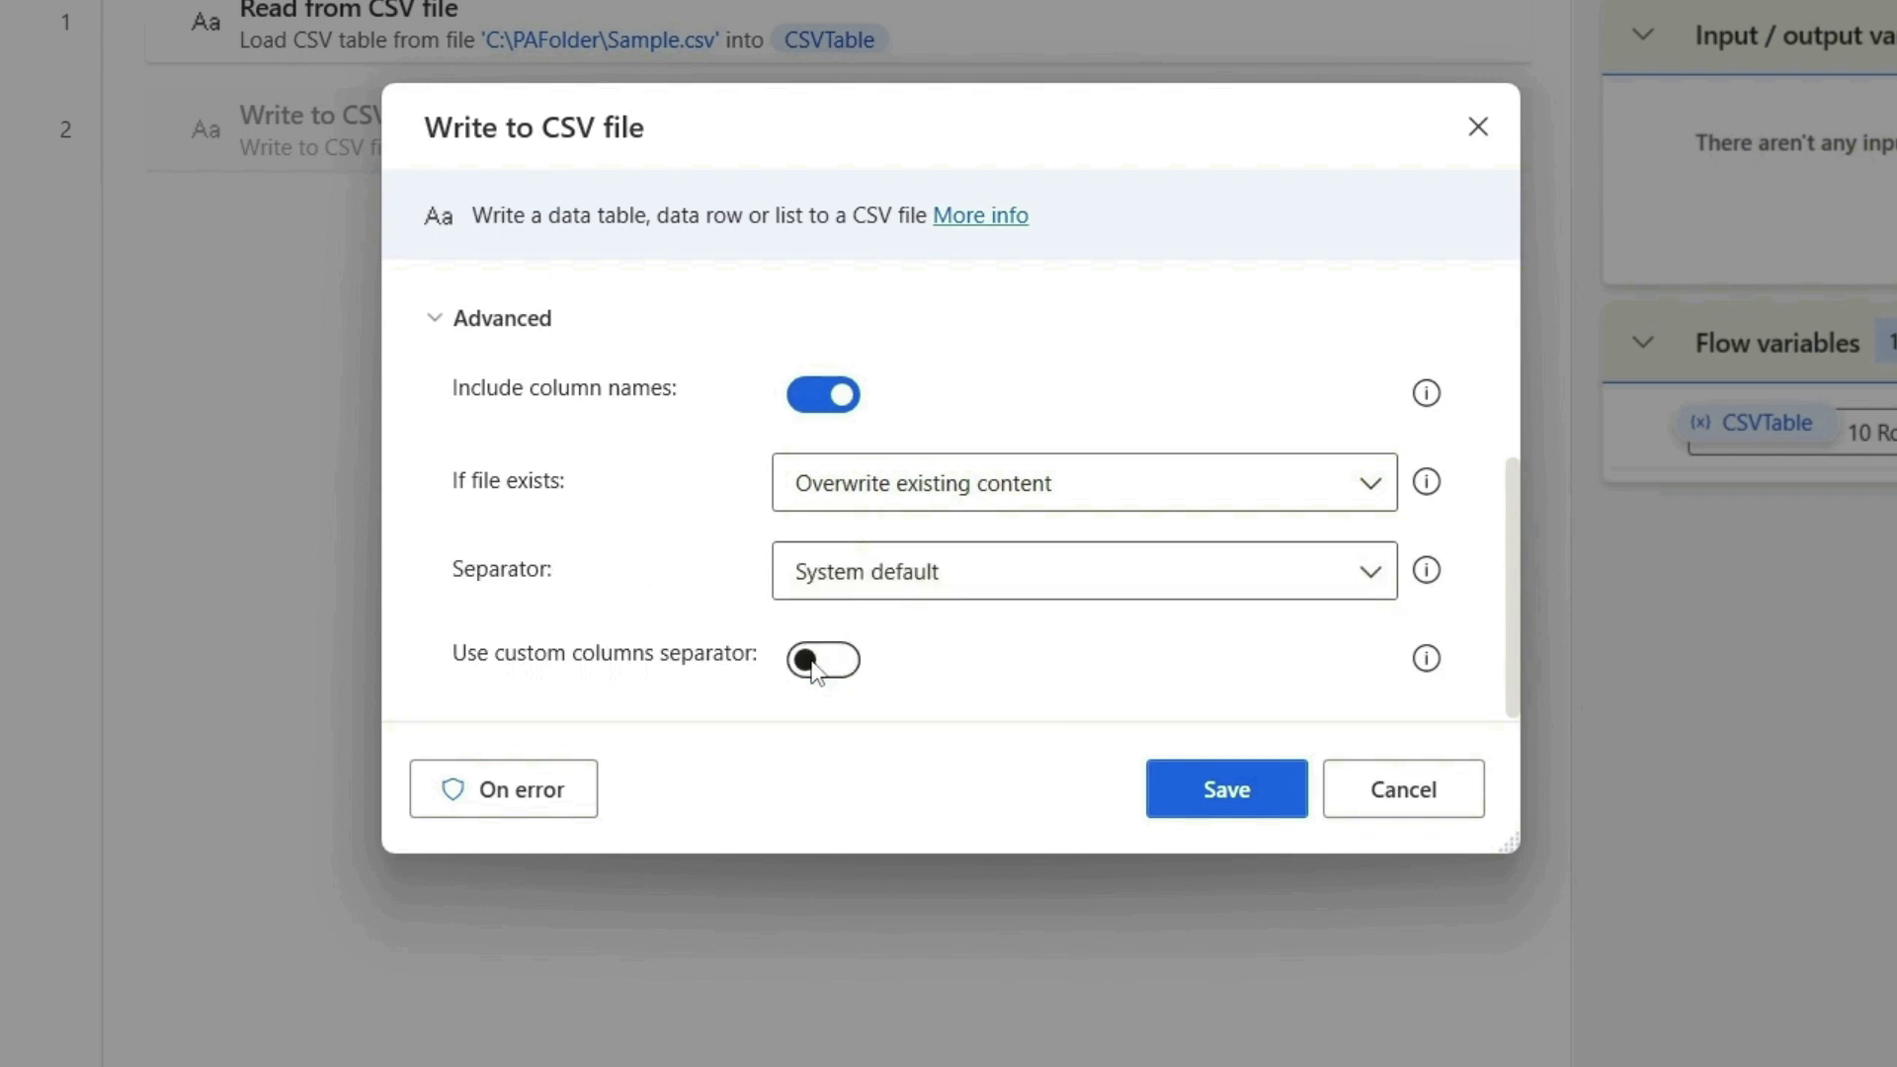
Save the Write to CSV file action, run the flow, and locate the Sample1 file in PAFolder in File Explorer.
click(1200, 785)
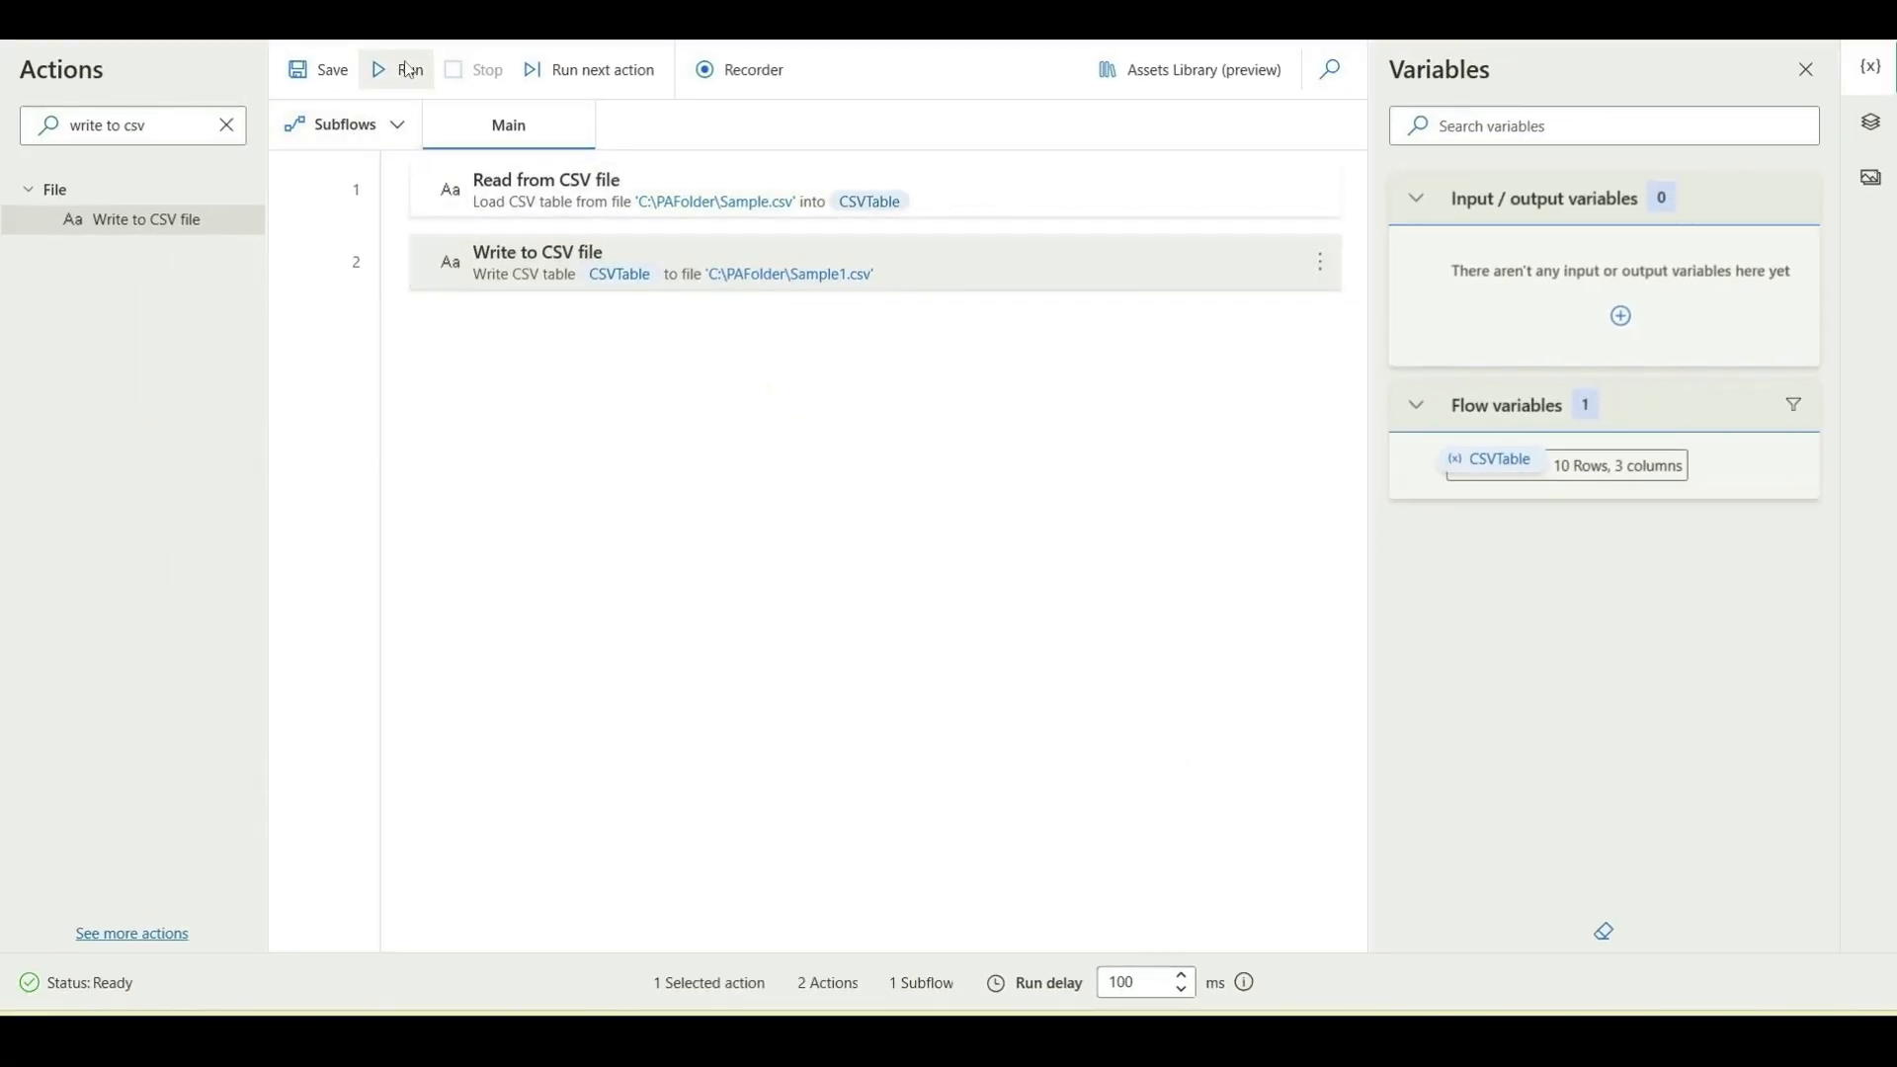
click(410, 71)
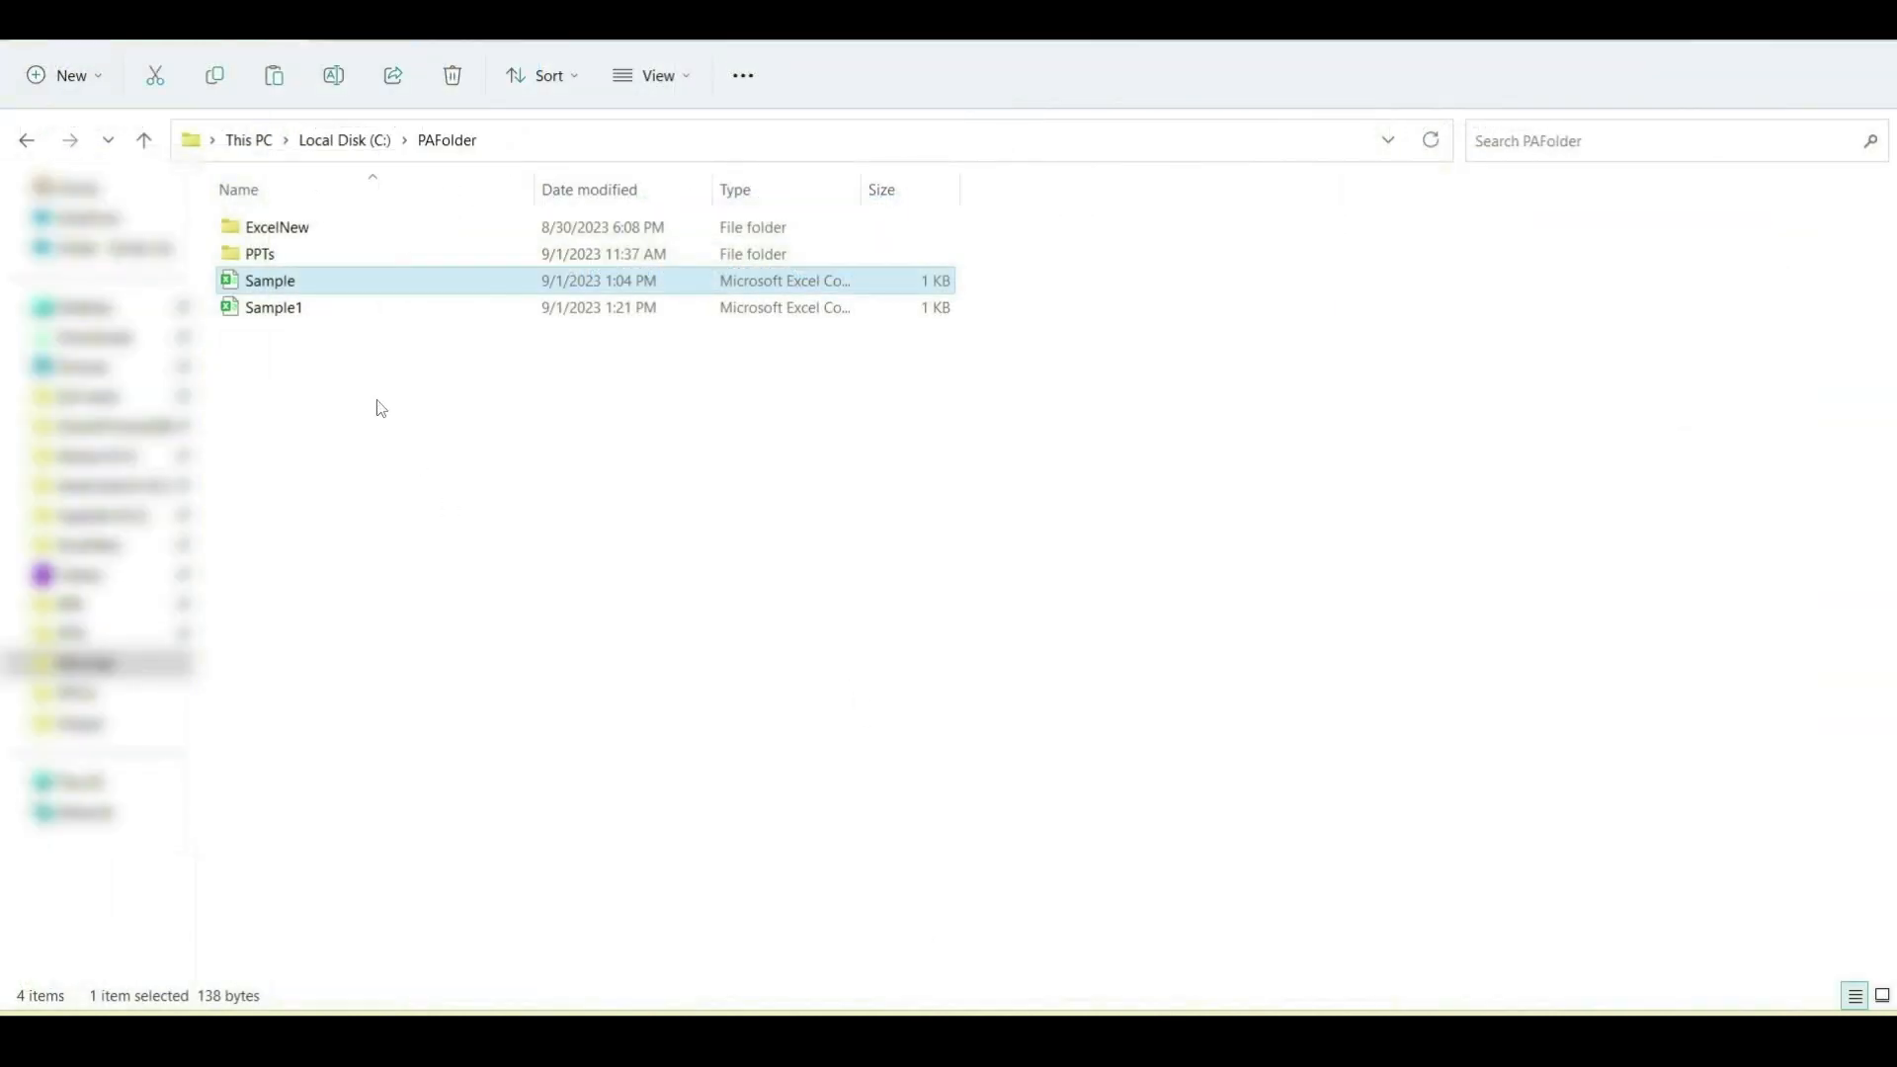
click(306, 311)
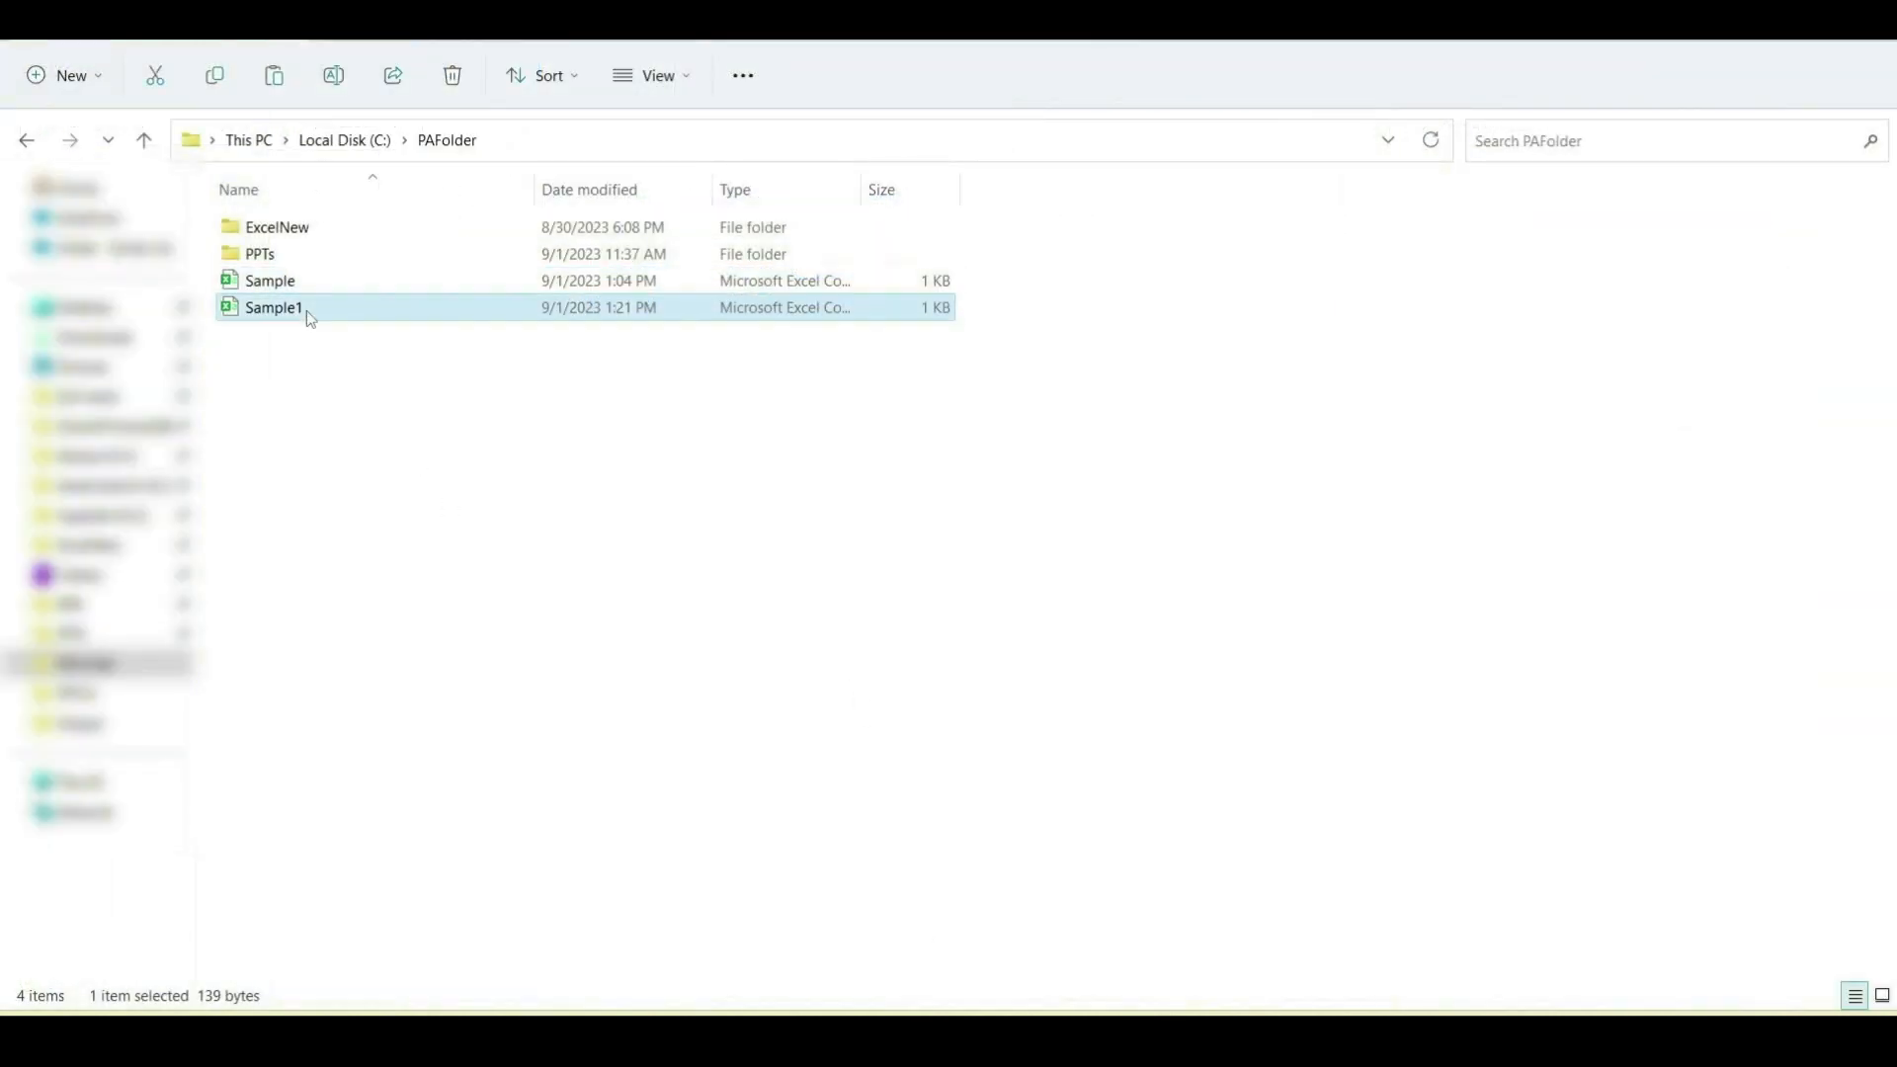